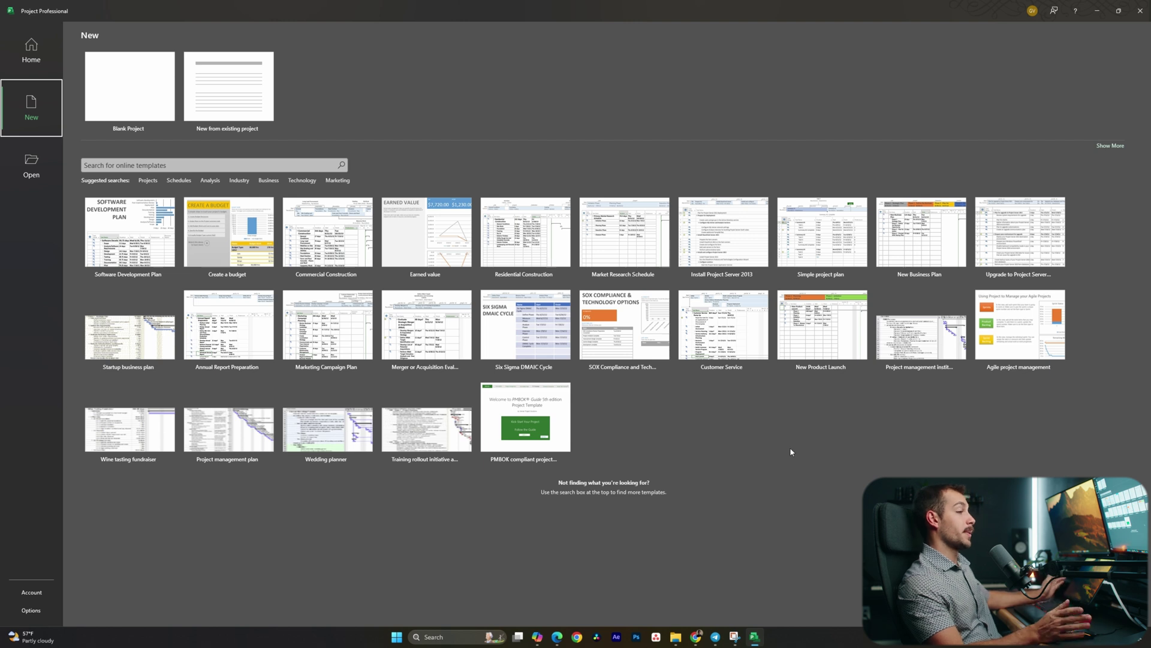
left_click(135, 90)
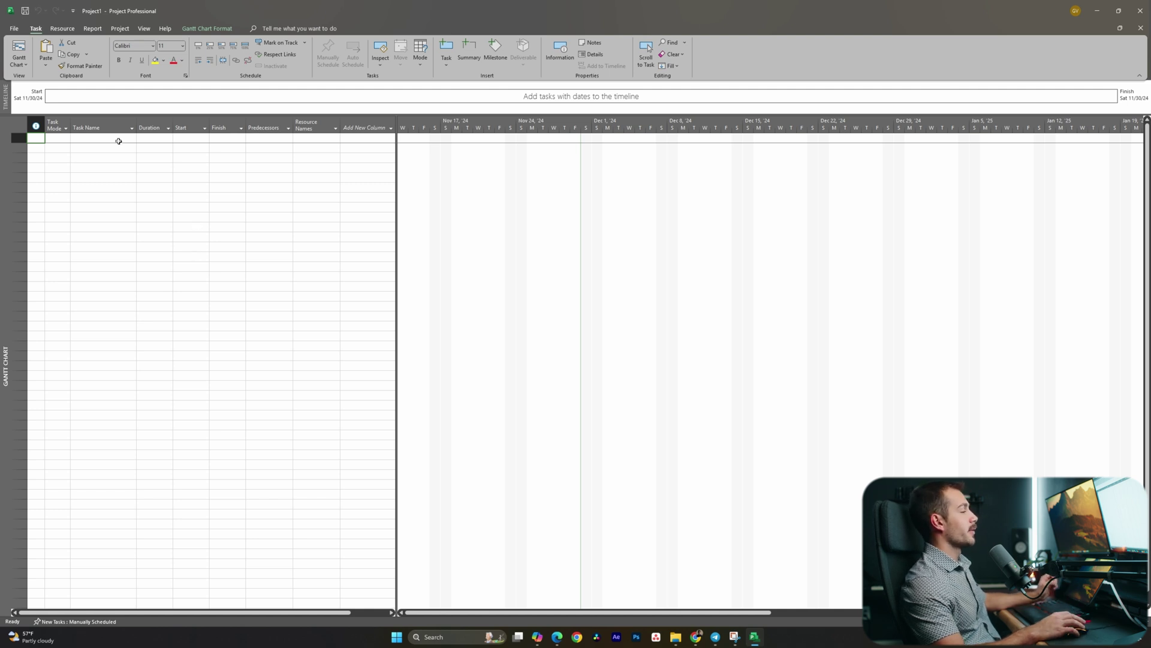
left_click(96, 139)
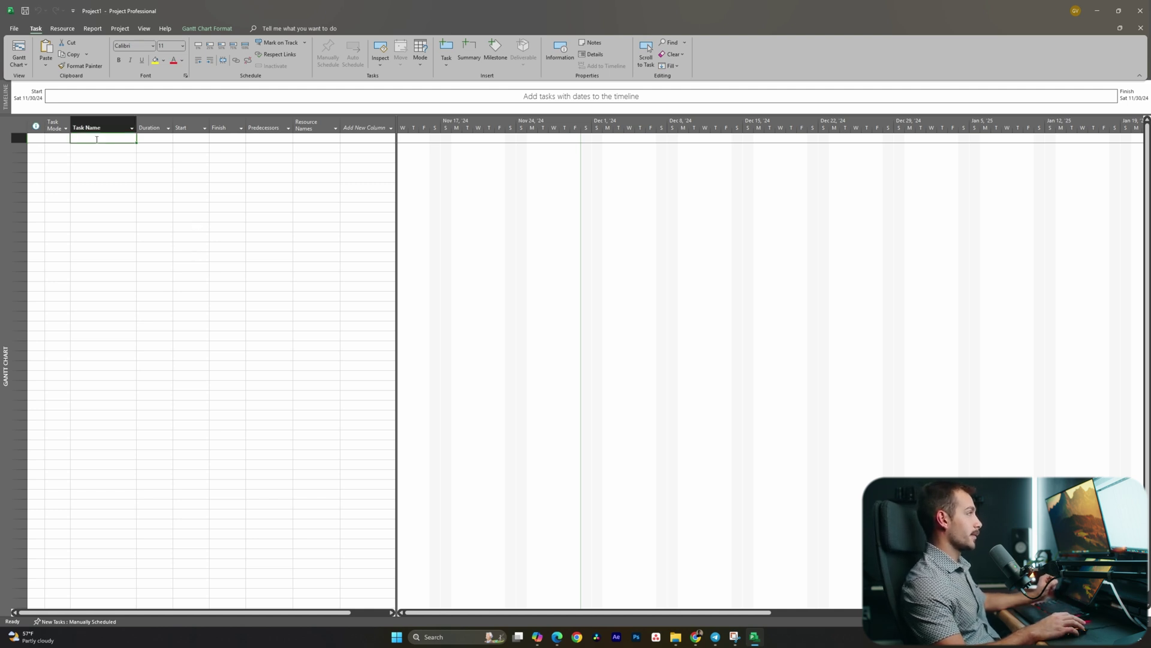
left_click(100, 149)
left_click(95, 159)
left_click(93, 174)
scroll(461, 157, "down", 2)
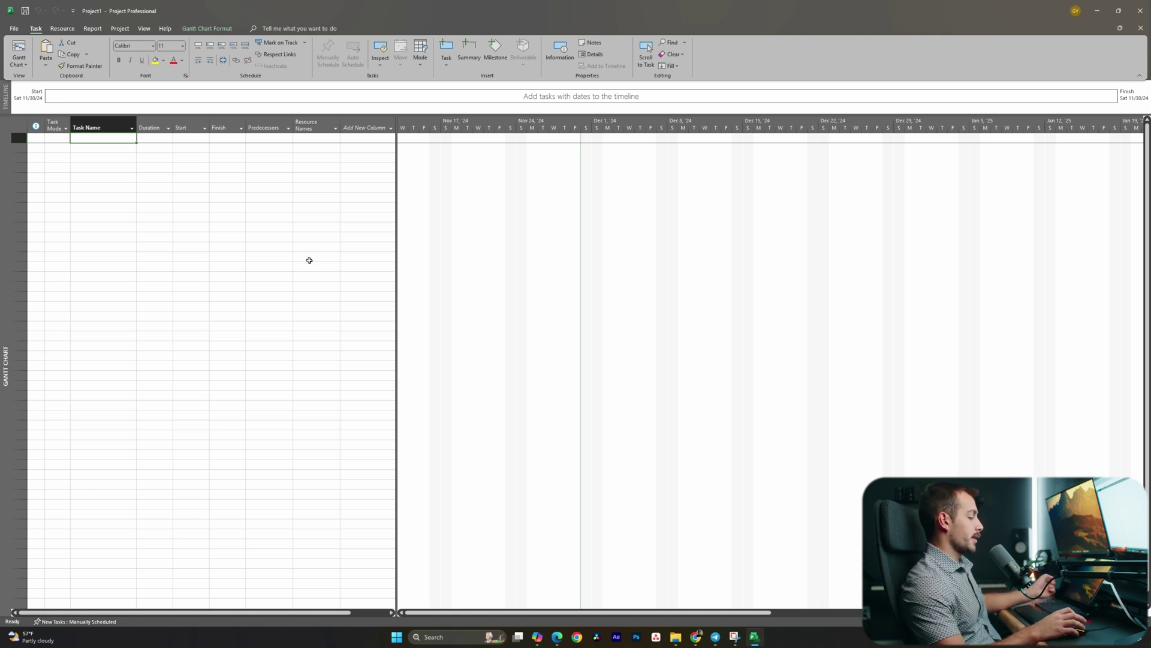
left_click(63, 30)
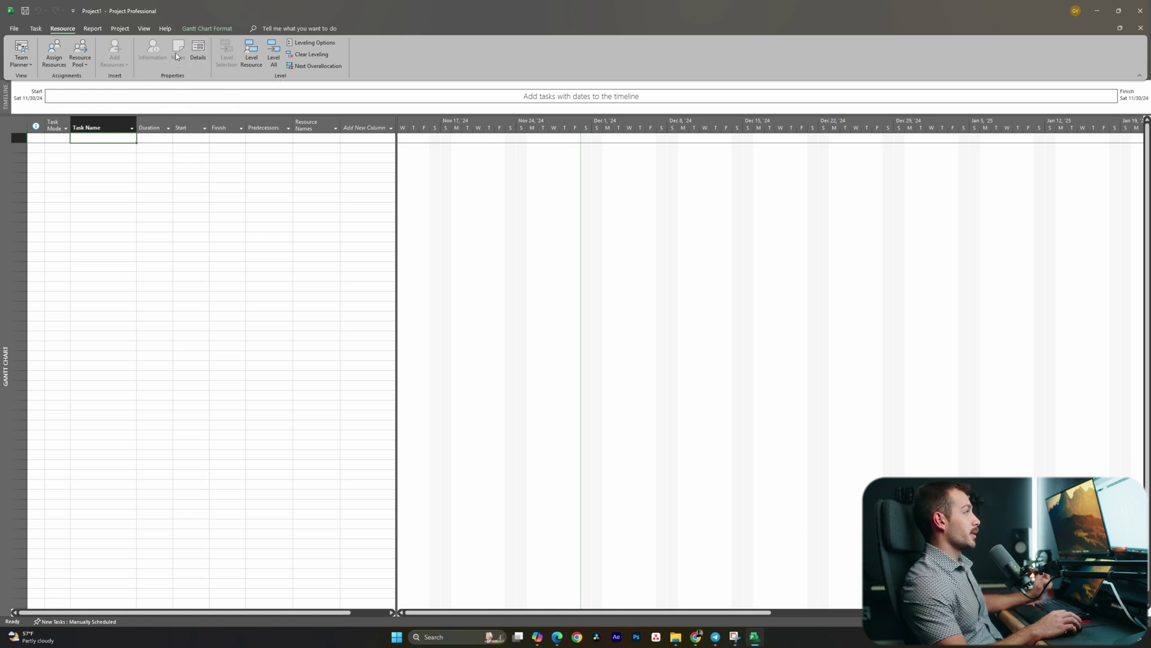
scroll(175, 52, "up", 1)
scroll(175, 52, "down", 2)
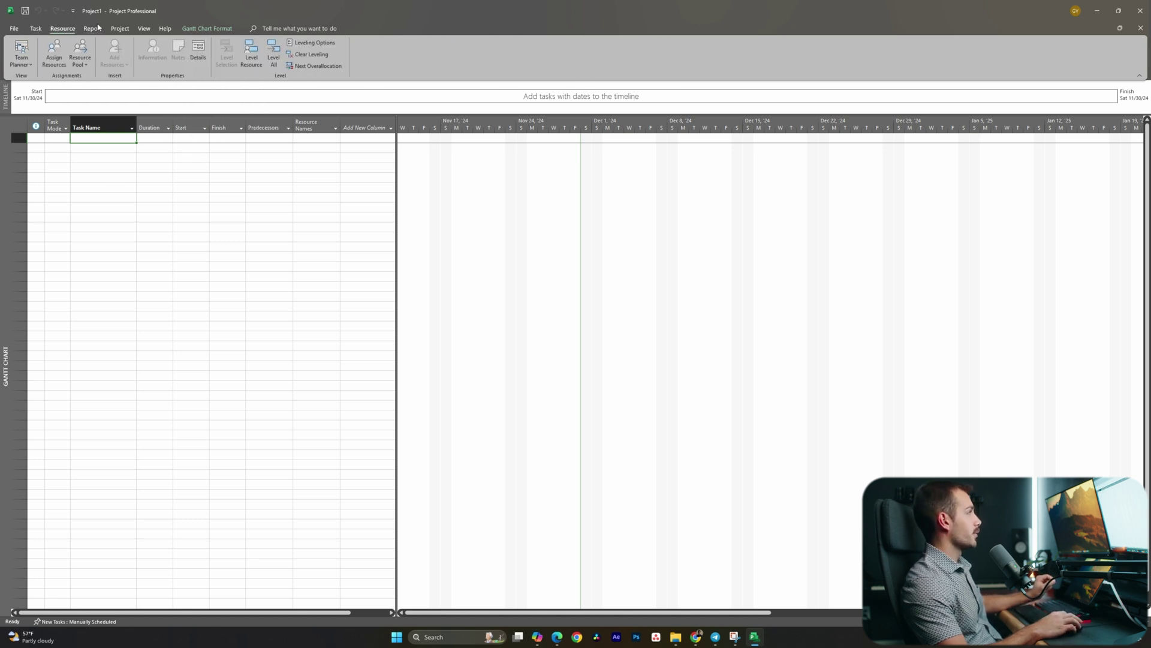
scroll(125, 28, "up", 2)
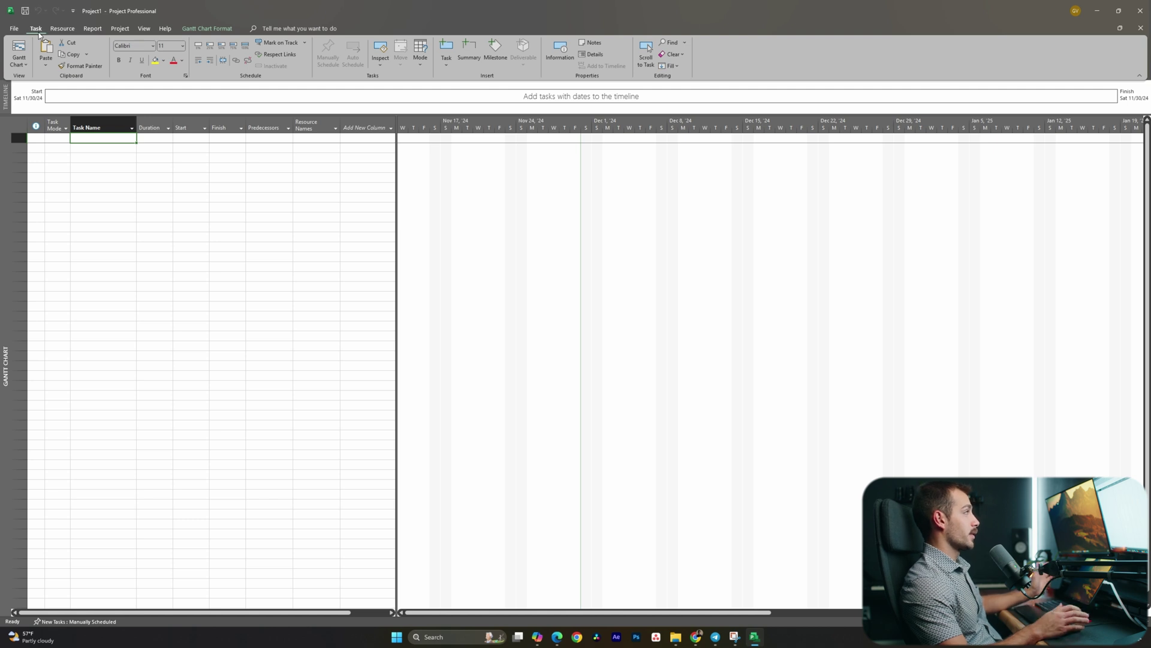
left_click(120, 30)
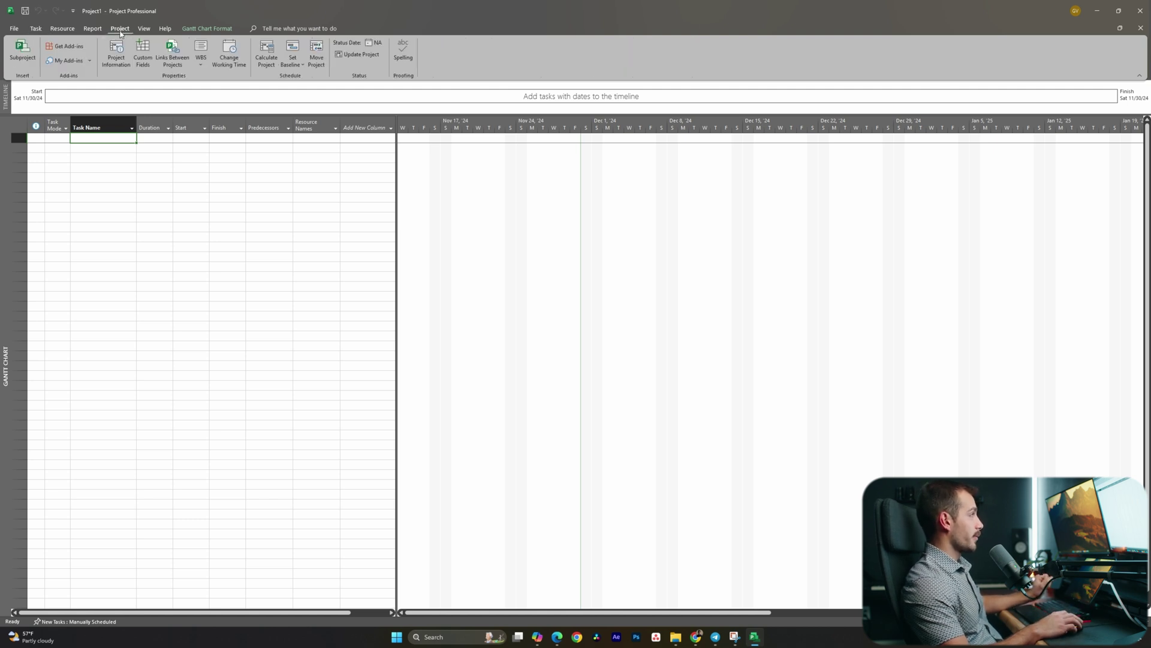
left_click(36, 29)
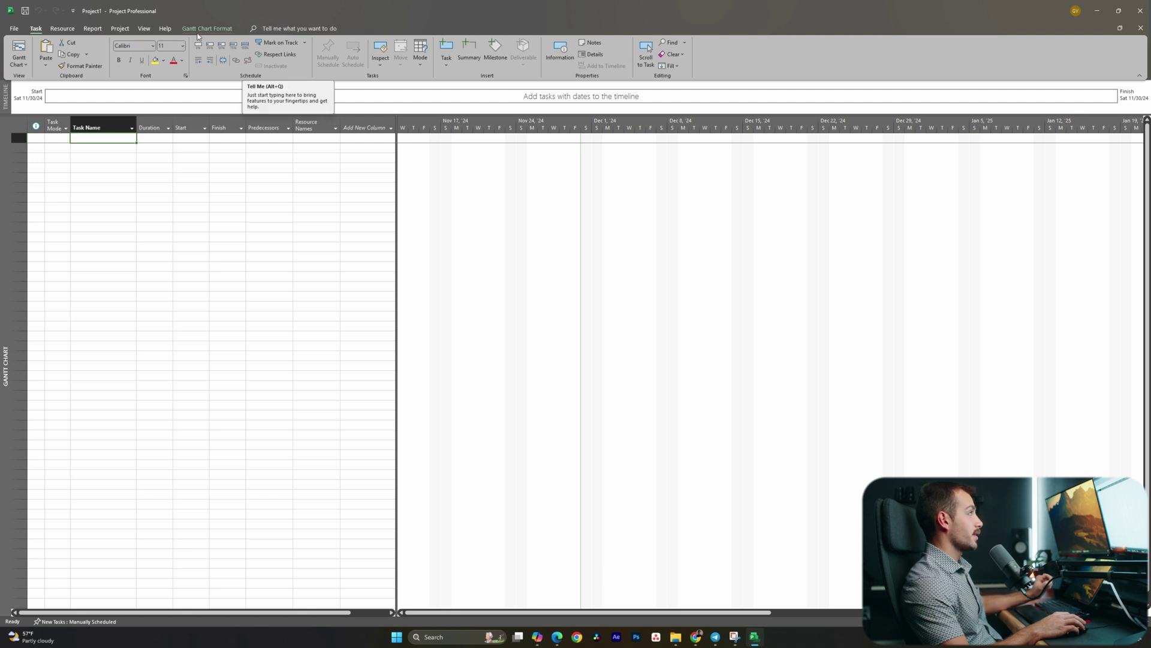
left_click(15, 30)
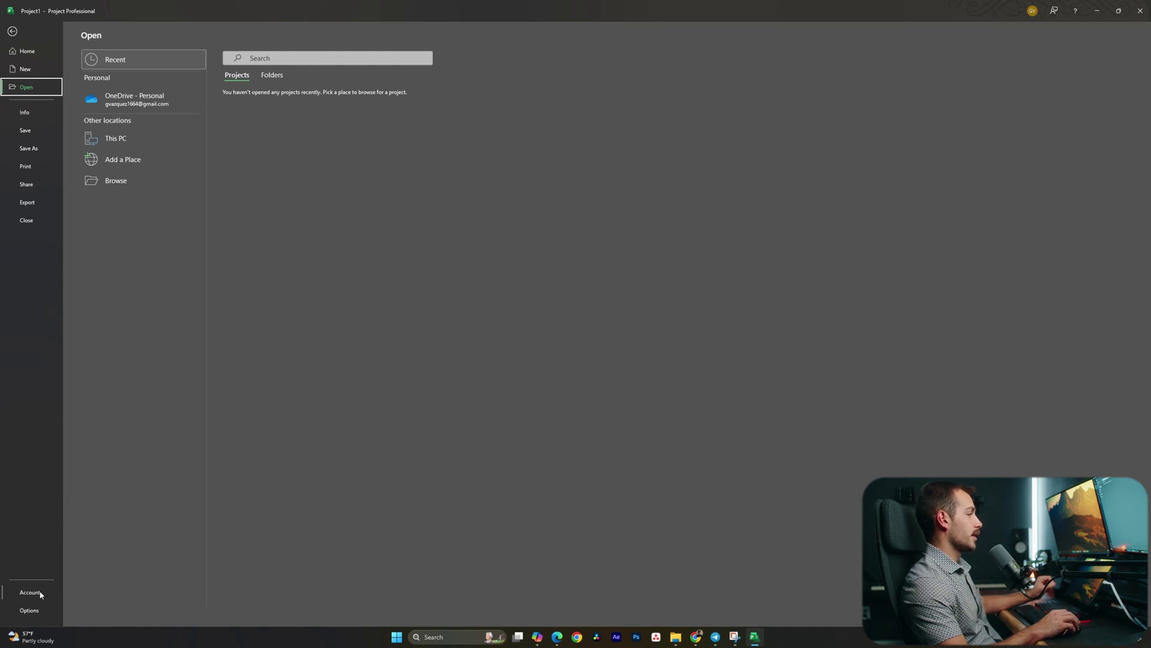
key("Escape")
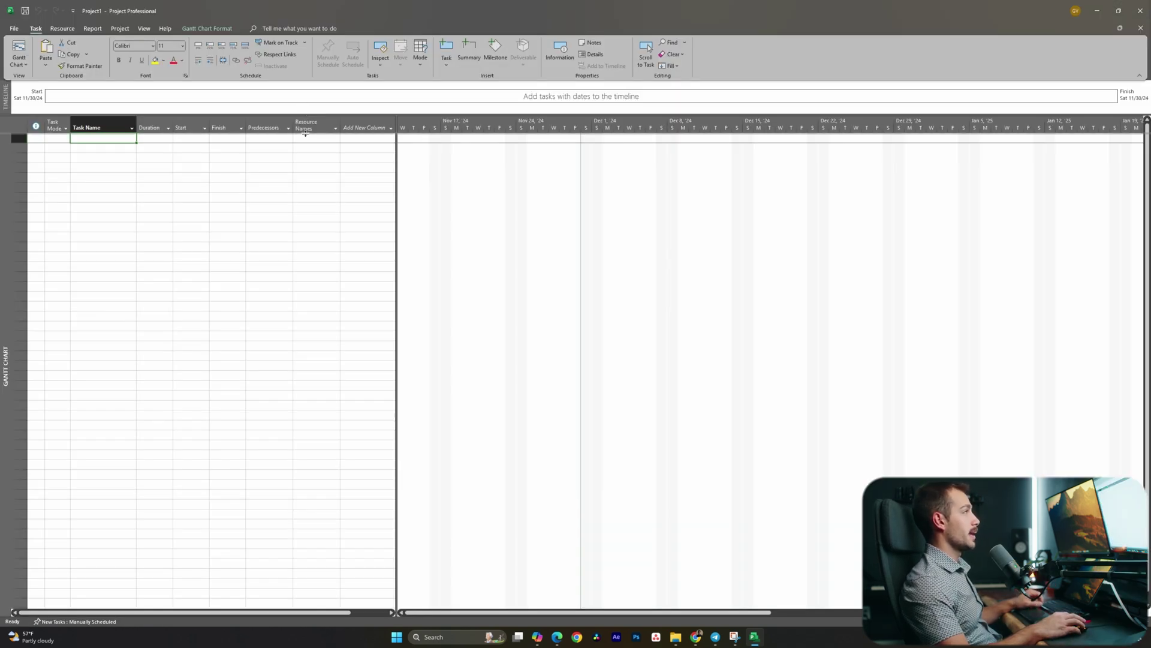
Step: Make the timeline strip taller and widen the Gantt chart pane beside the task table
left_click_drag(305, 114, 309, 127)
left_click_drag(399, 211, 524, 211)
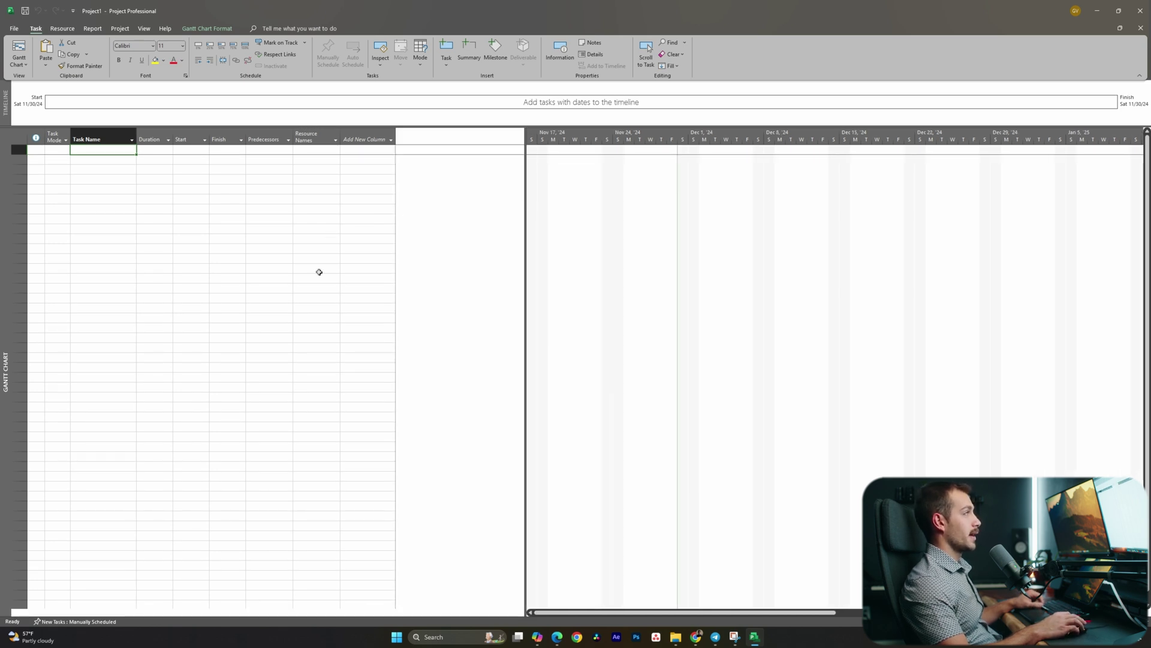
left_click_drag(527, 271, 468, 272)
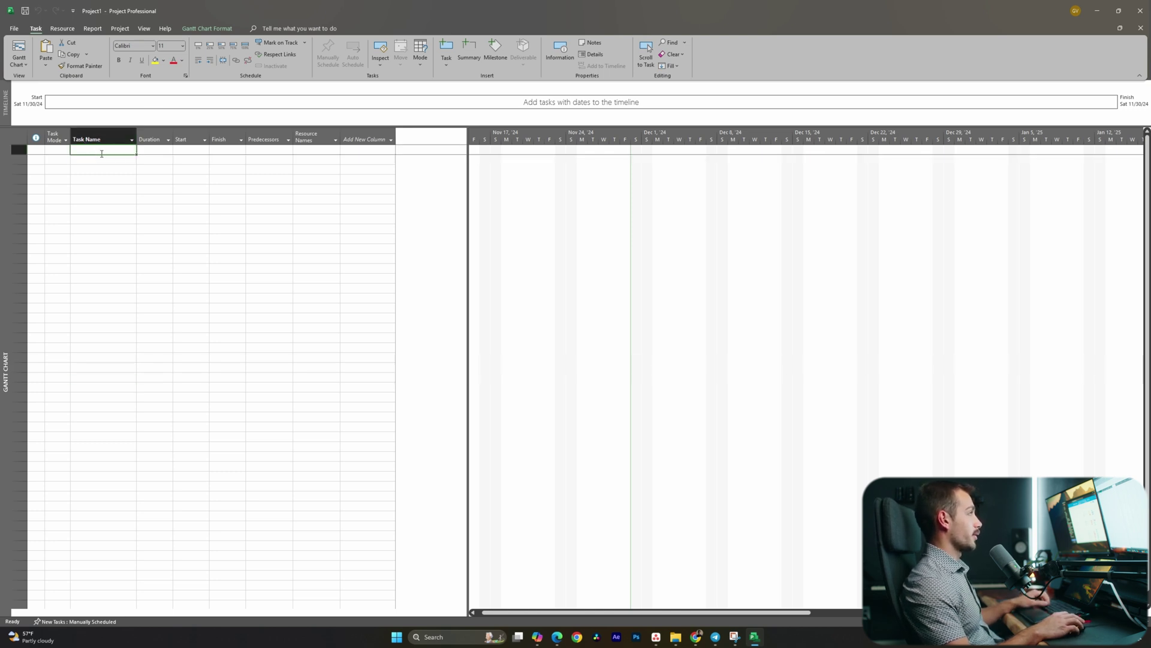
left_click(102, 154)
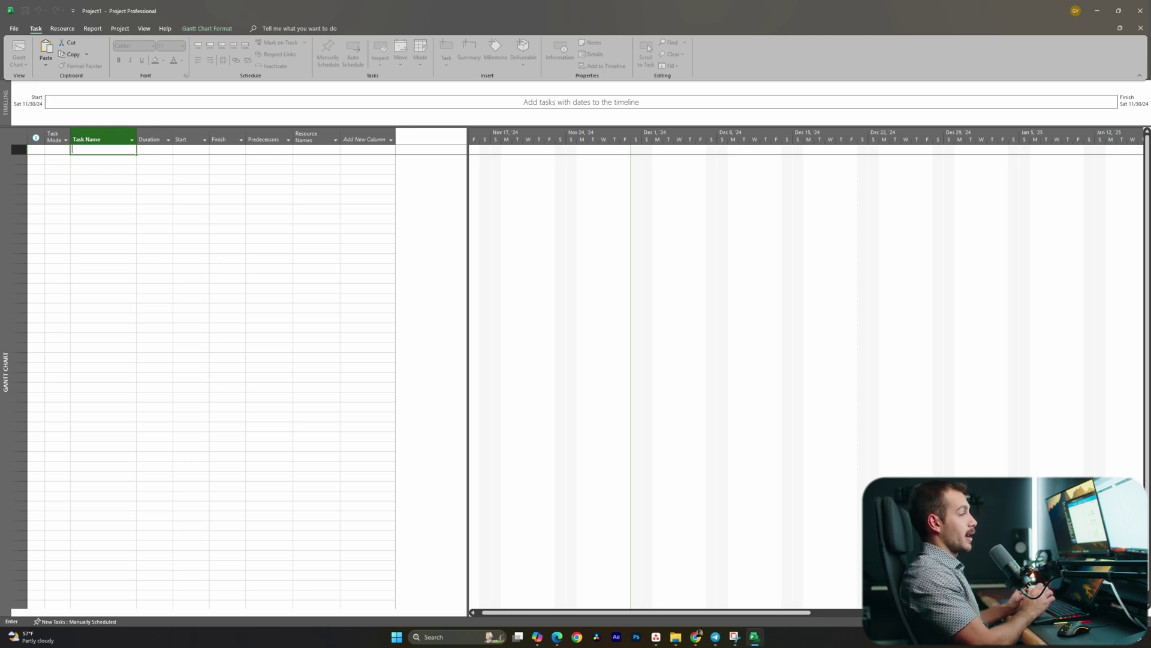
Step: Enter Collect Deposit as the first task and return to the second row's name cell
type("Collec")
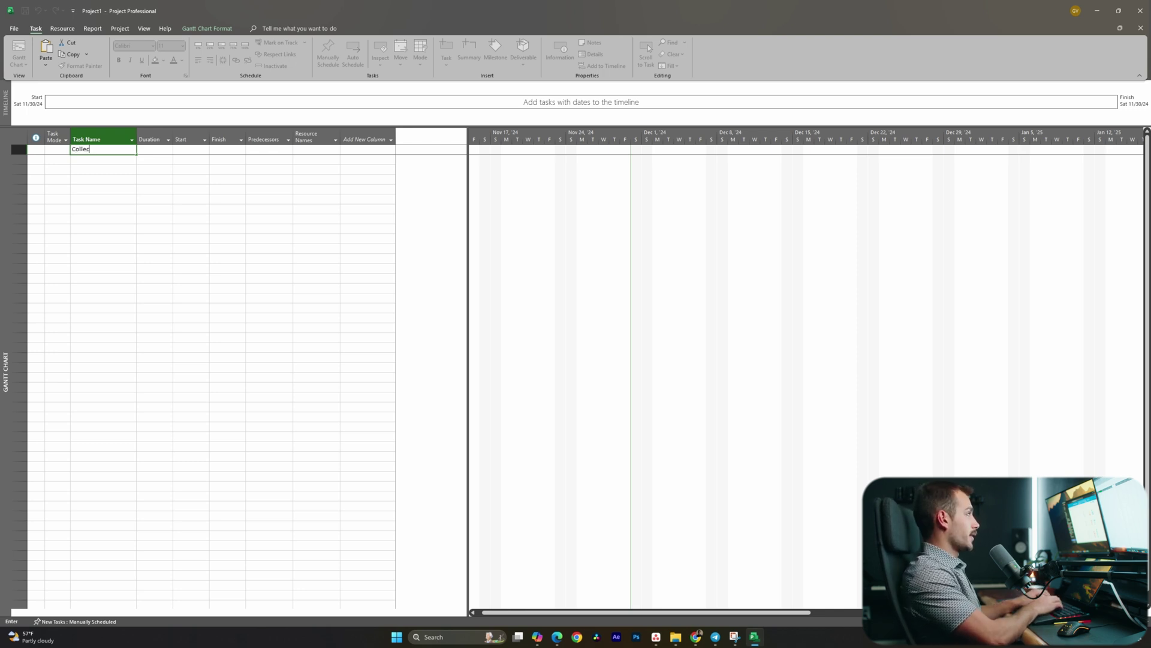
type("t Deposit")
key("Return")
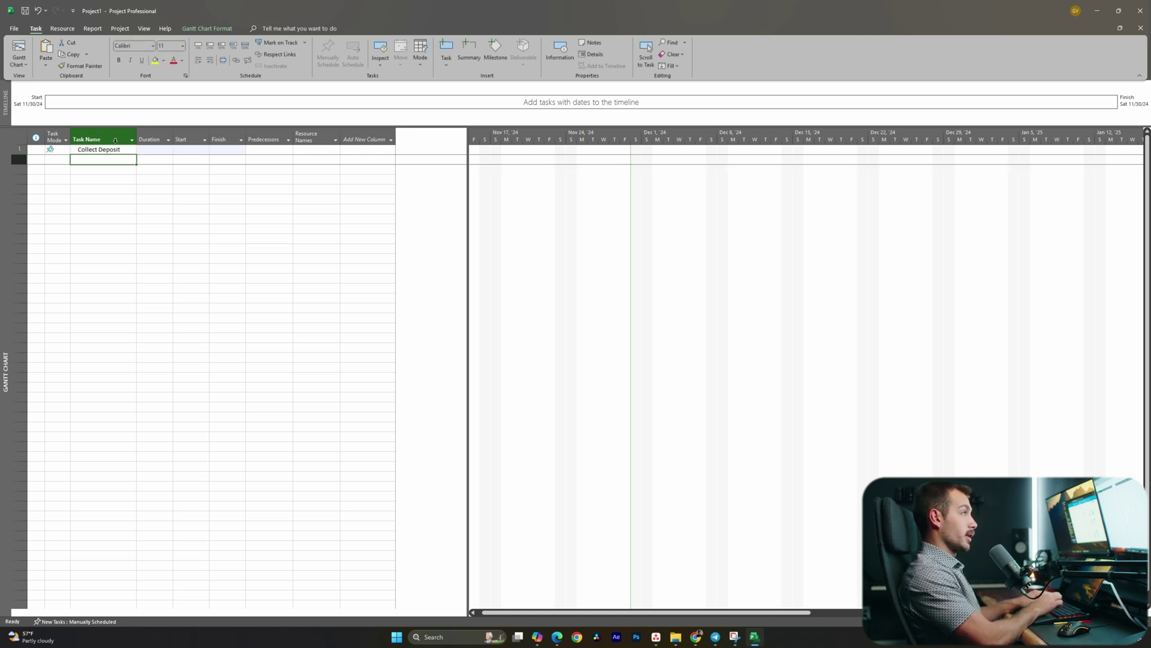
key("Right")
key("Right")
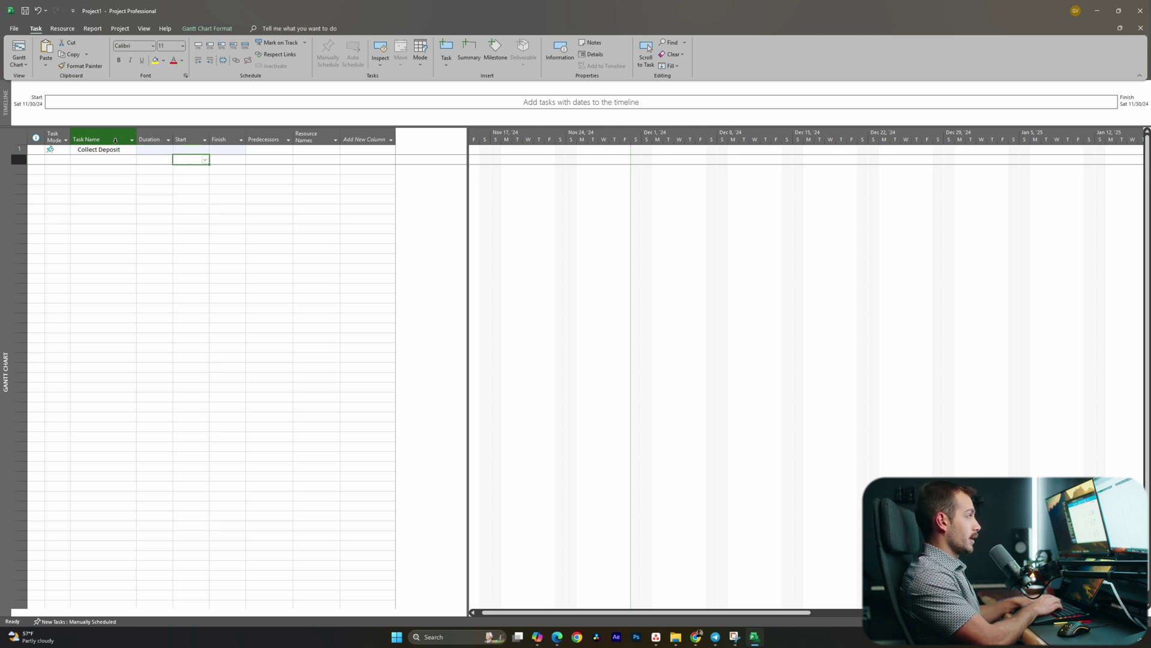
key("Left")
key("Left")
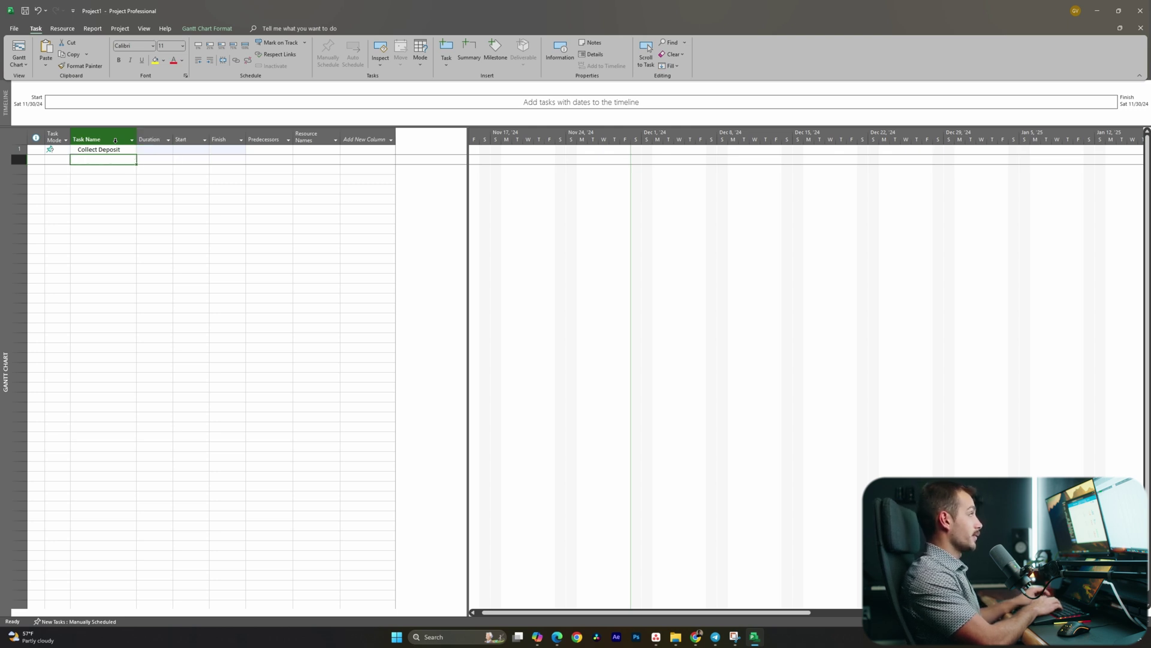
key("Up")
key("Down")
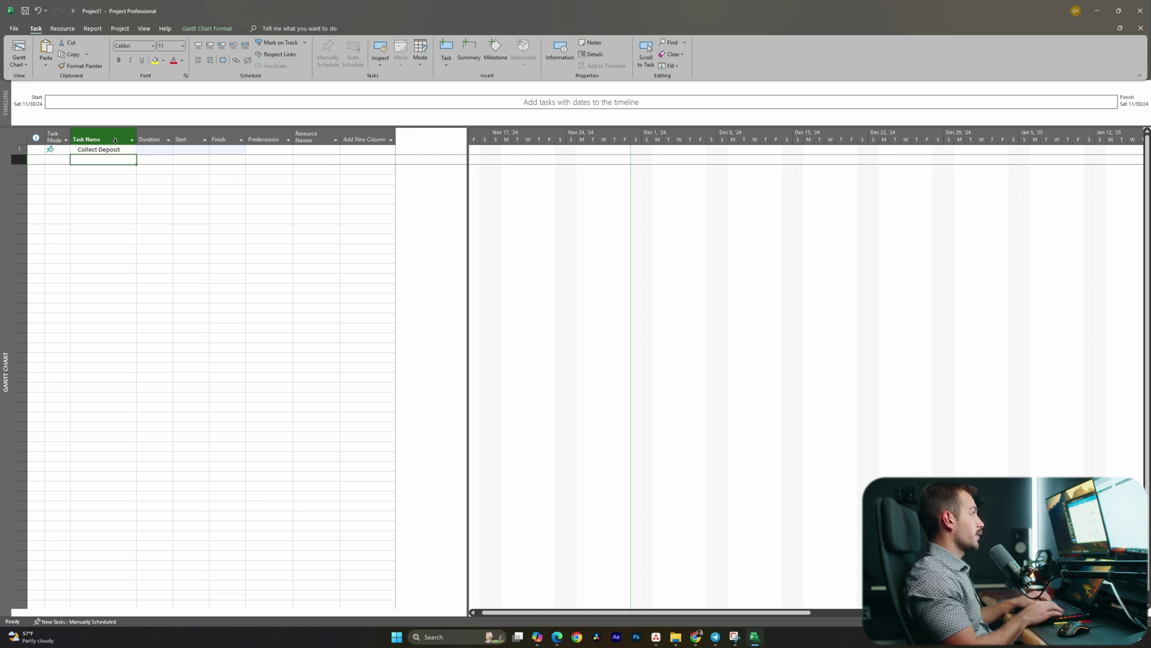
key("Down")
key("Down")
key("Left")
key("Left")
key("Right")
key("Right")
key("Up")
key("Up")
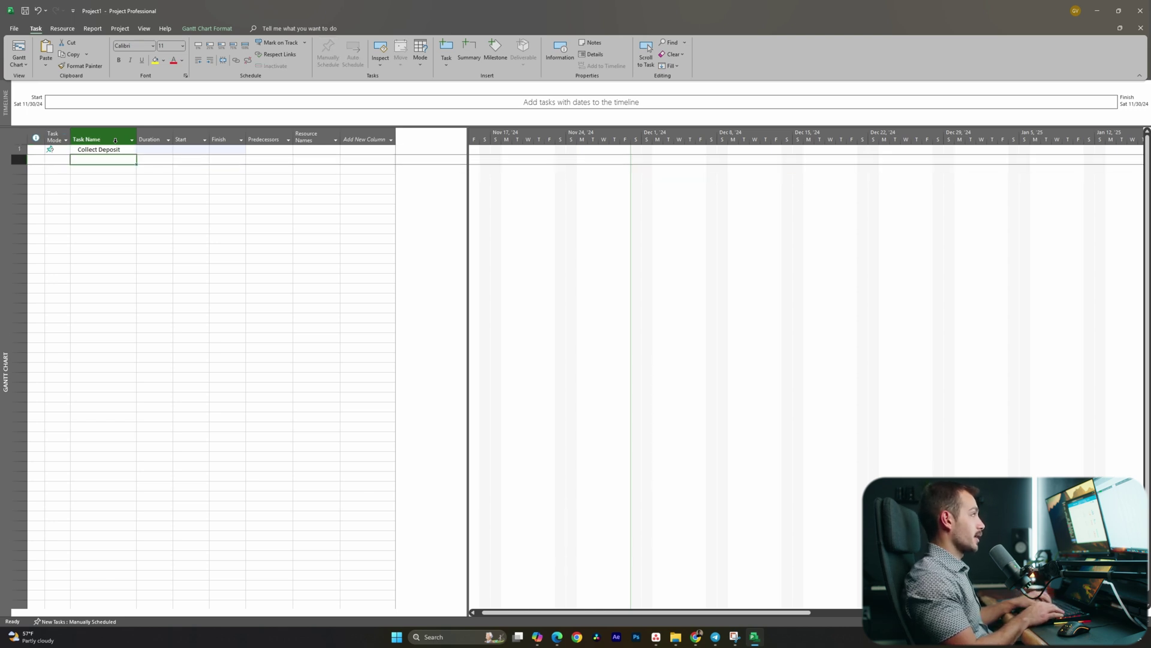
key("Right")
key("Right")
key("Left")
key("Left")
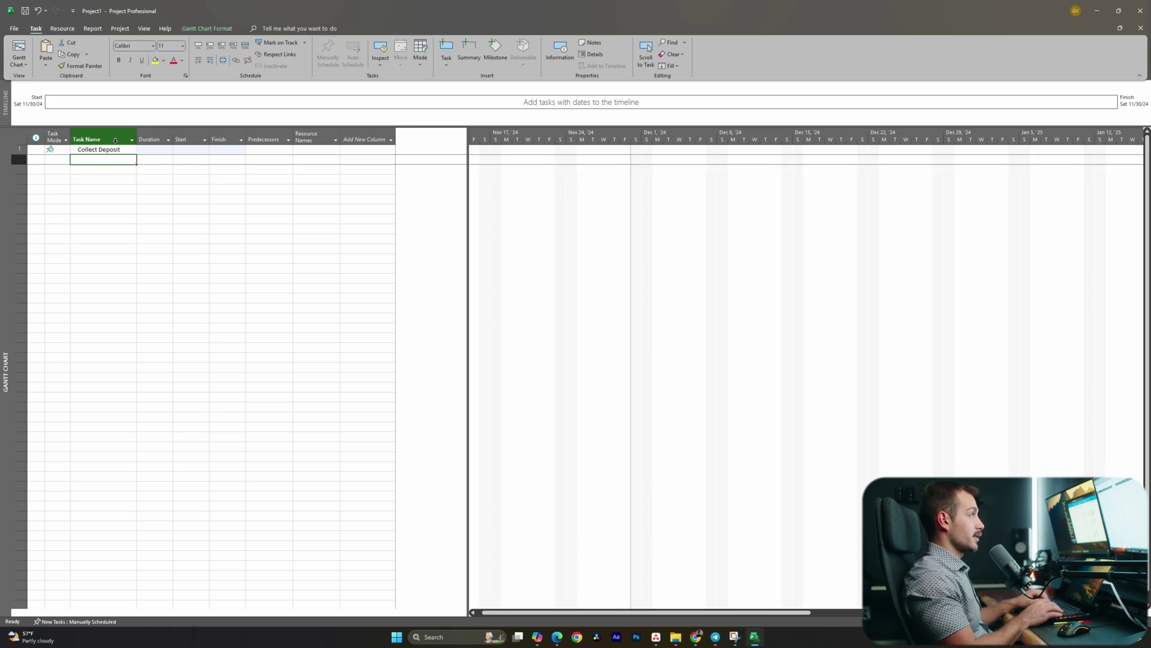
Step: Add the Pre-production and Production Day tasks and continue the task list
type("Pre-p")
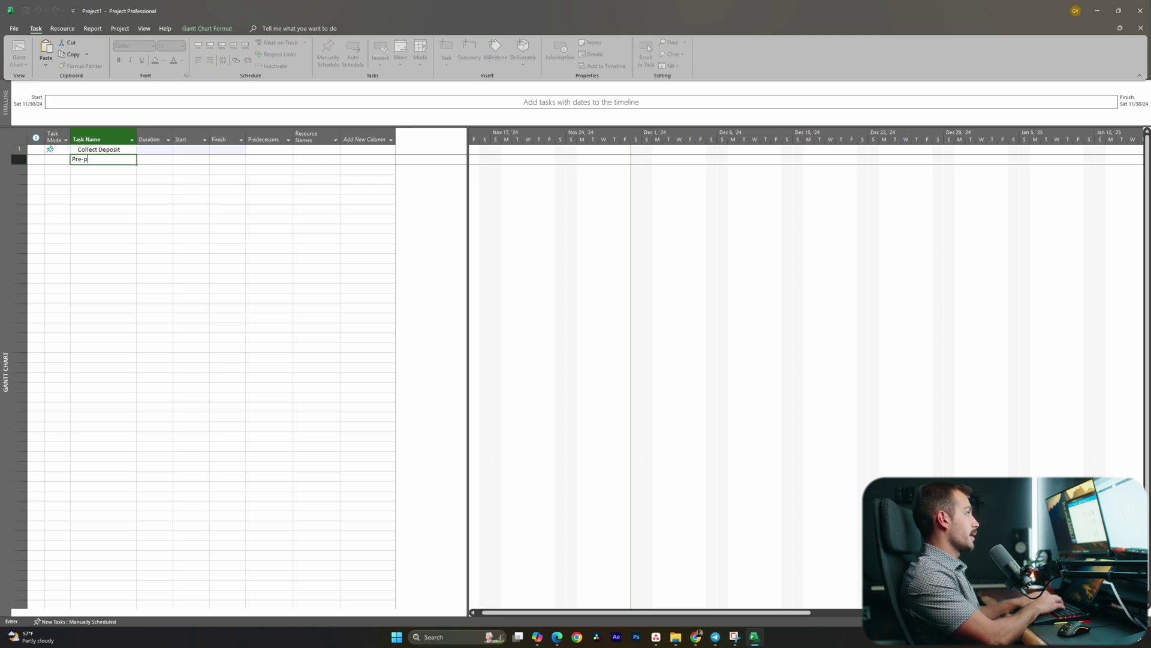
type("roduction Meeting")
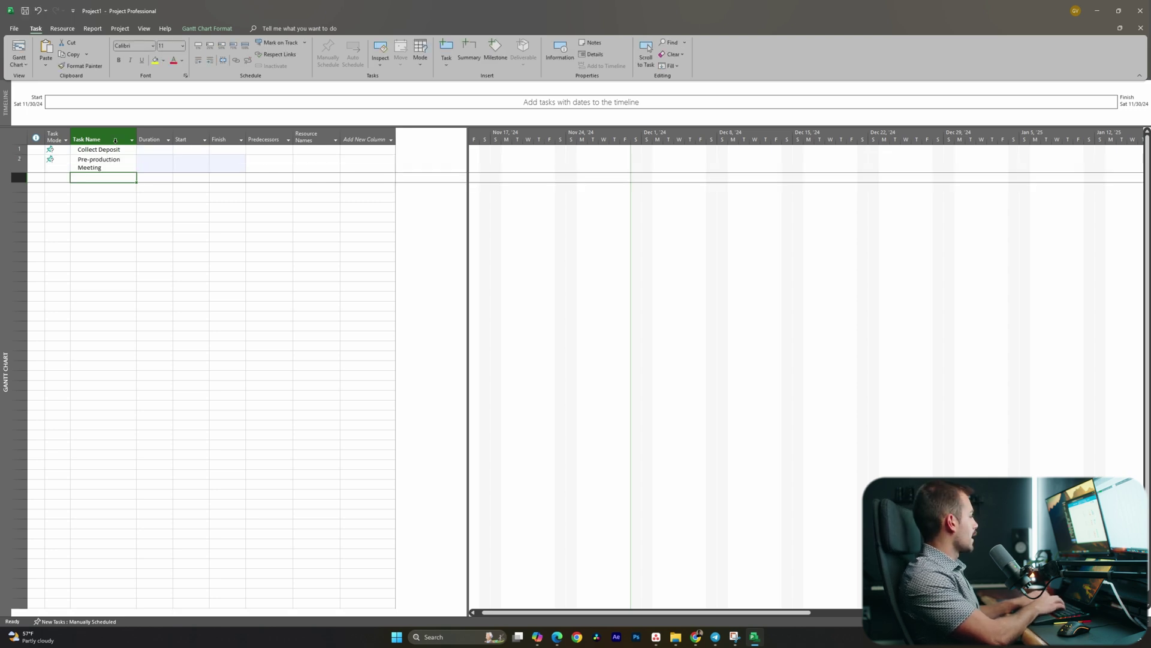
type("Pro-product")
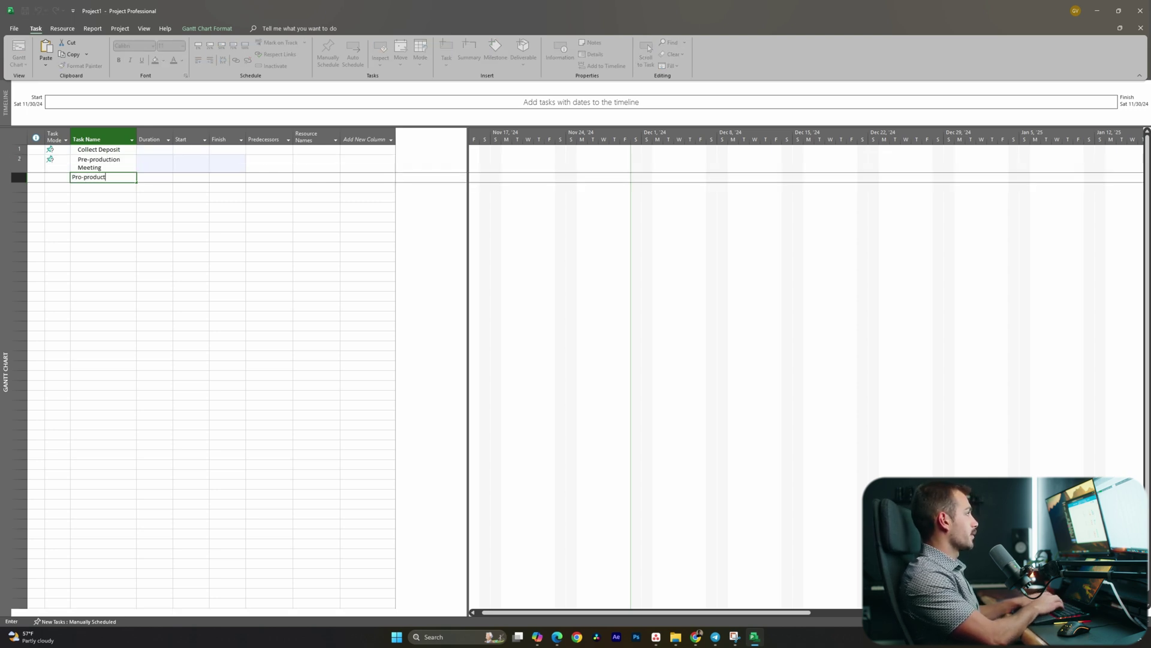
type("ion documents")
key("Return")
type("Production D")
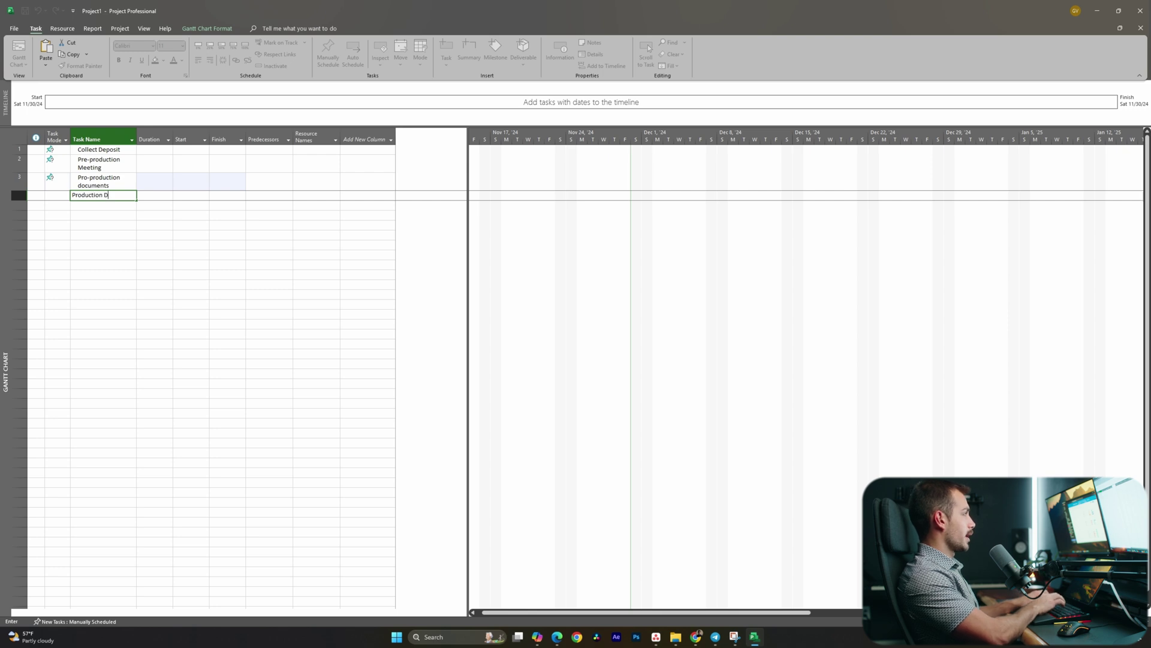
type("ay")
key("Return")
type("Collect Invoice")
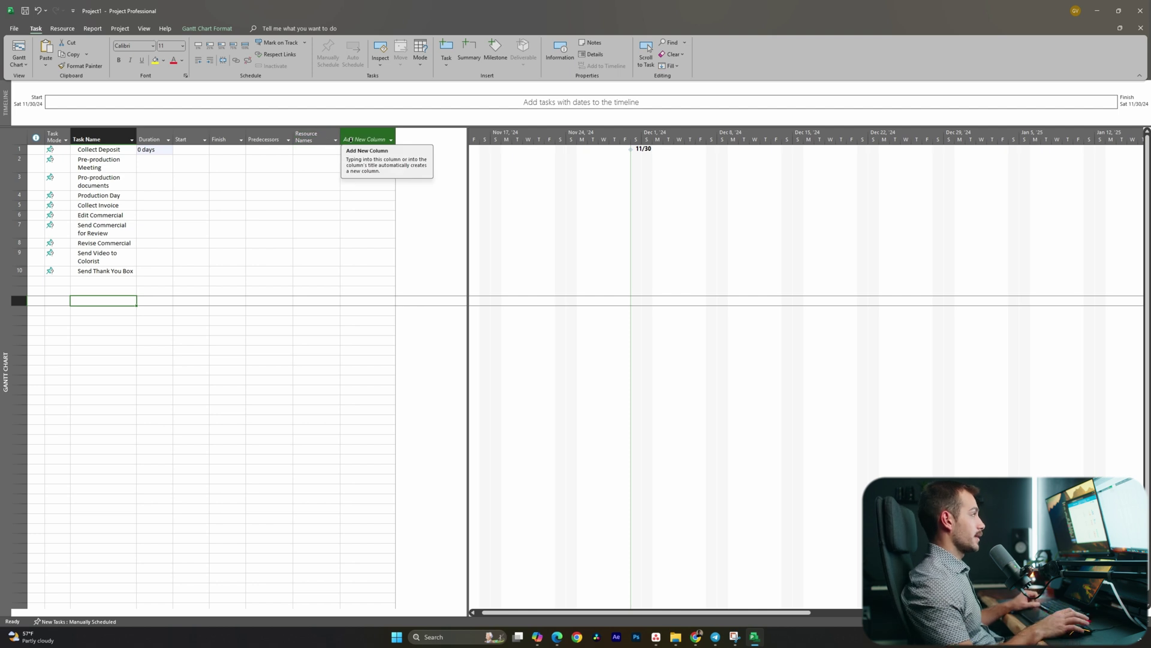
Step: Give the tasks a 1 day duration, filled down through task 10
left_click(167, 150)
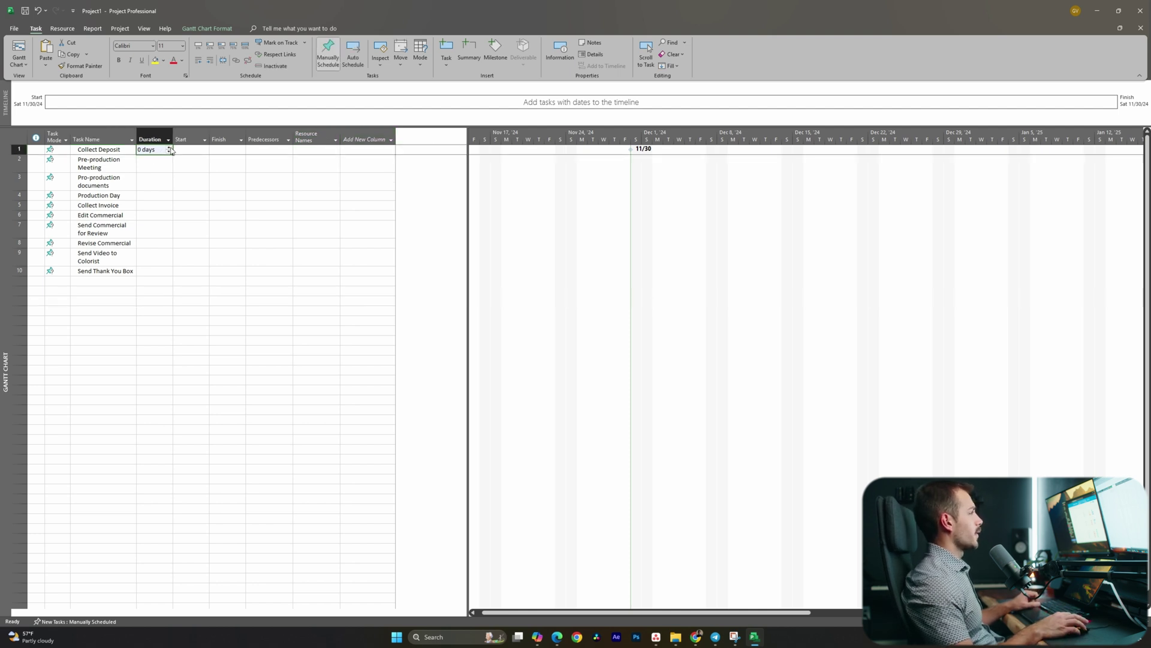
left_click(169, 149)
left_click(169, 167)
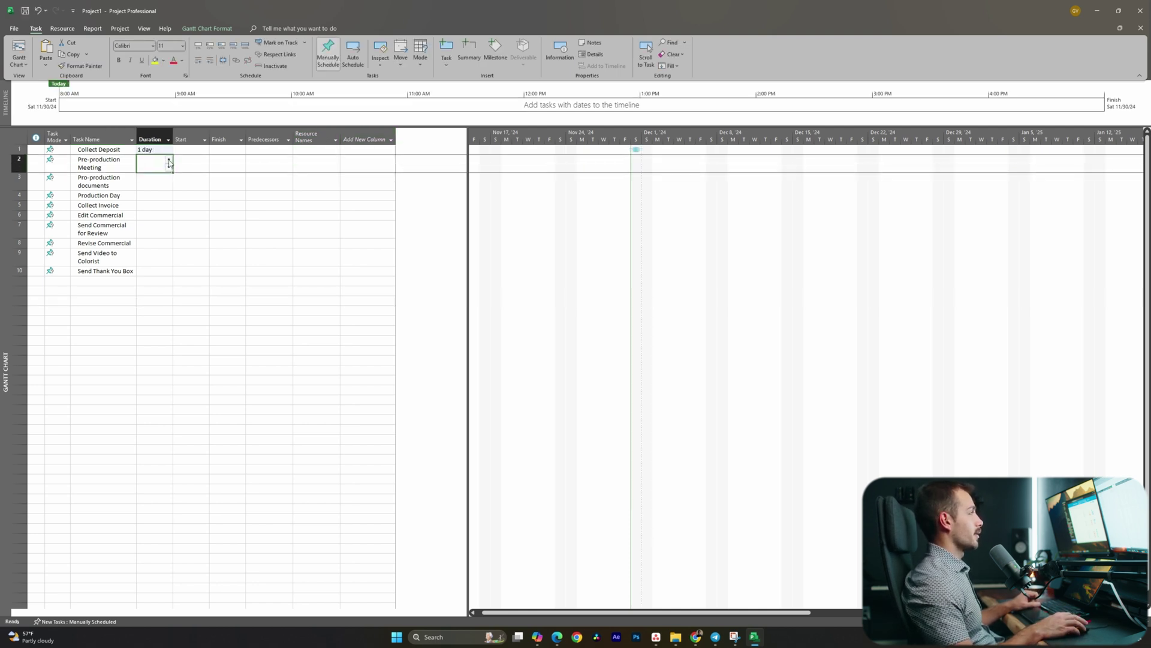
left_click(169, 160)
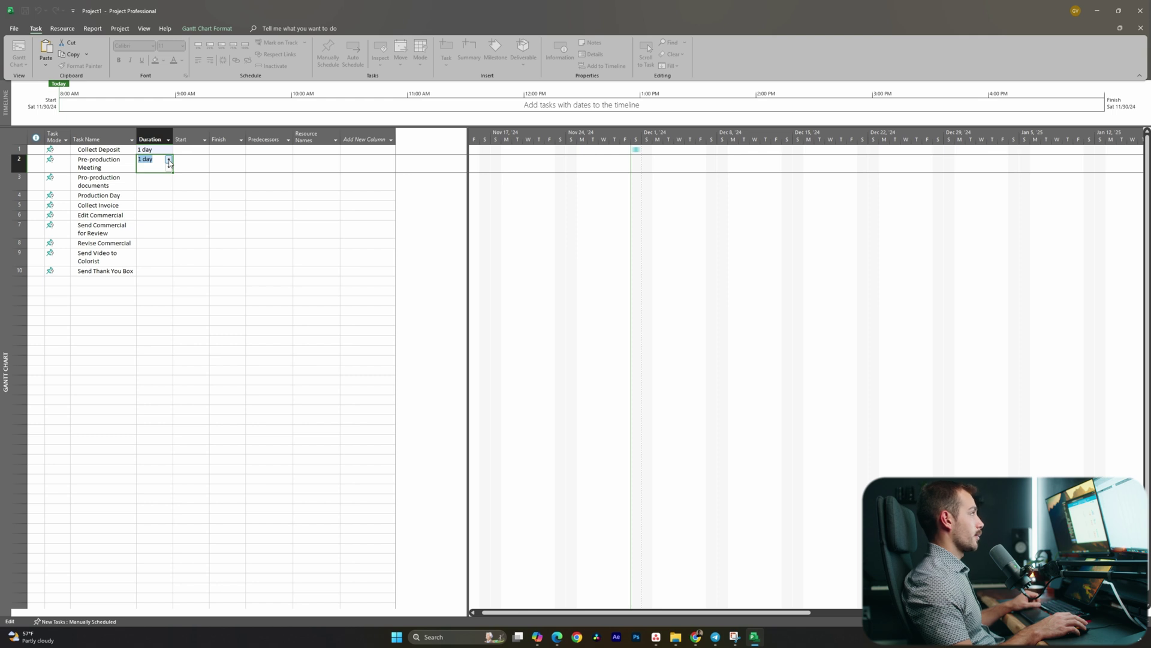
left_click(169, 178)
key("Return")
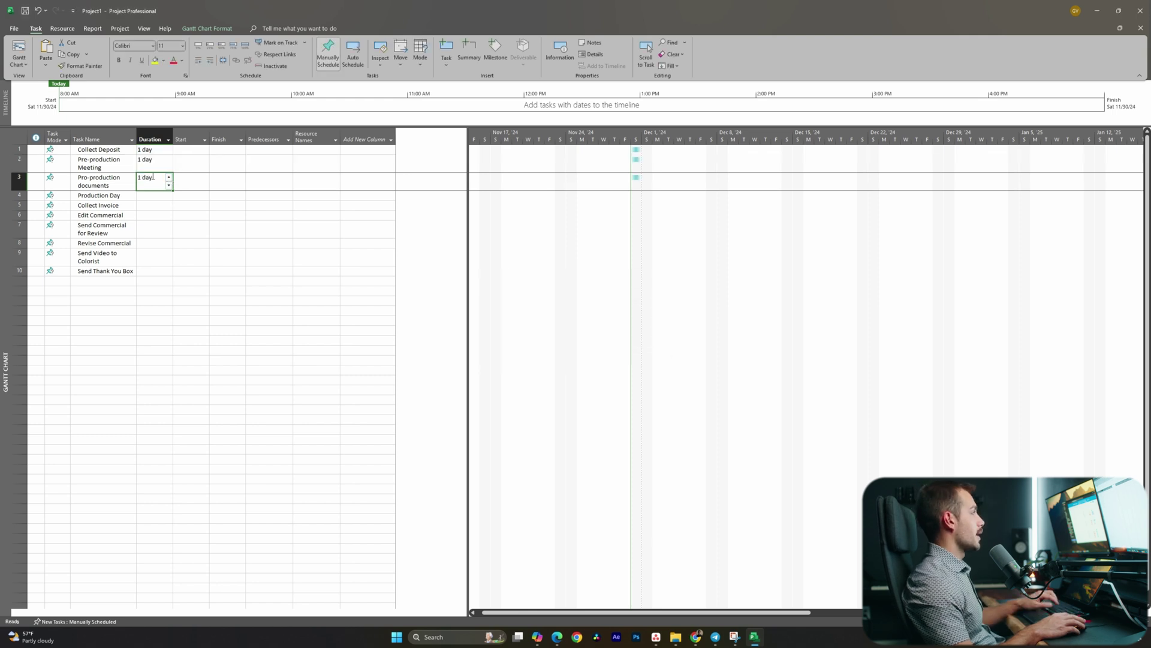
left_click_drag(172, 190, 172, 274)
left_click(185, 301)
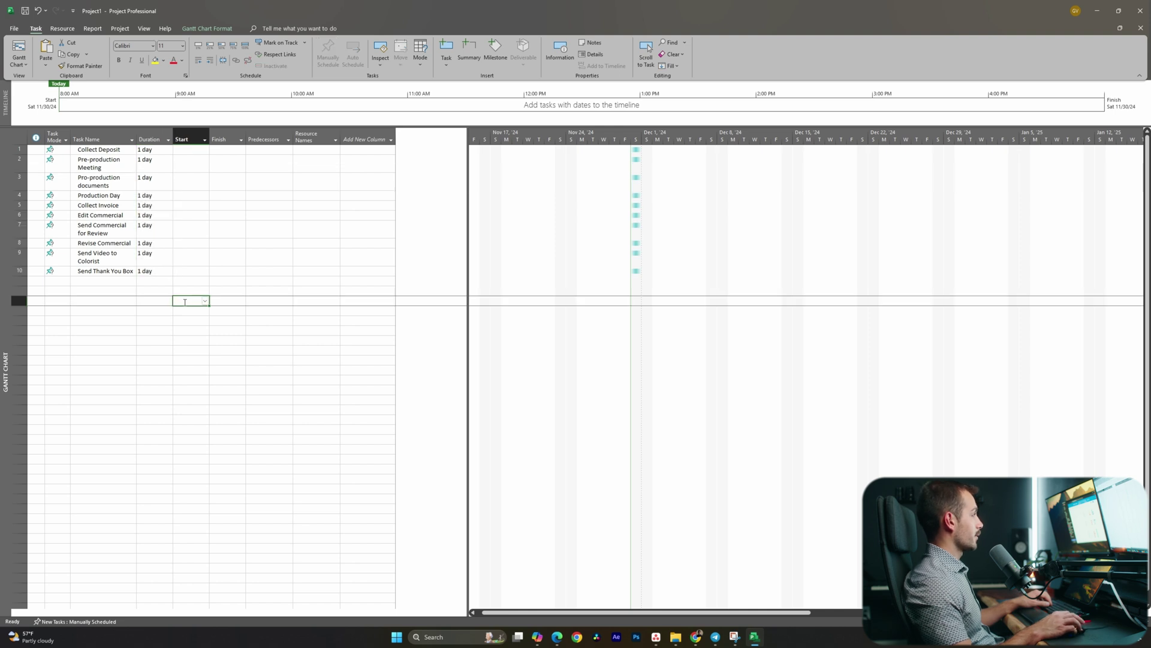
Step: Set Edit Commercial's duration to 7 days
left_click(147, 214)
left_click(169, 212)
left_click(169, 213)
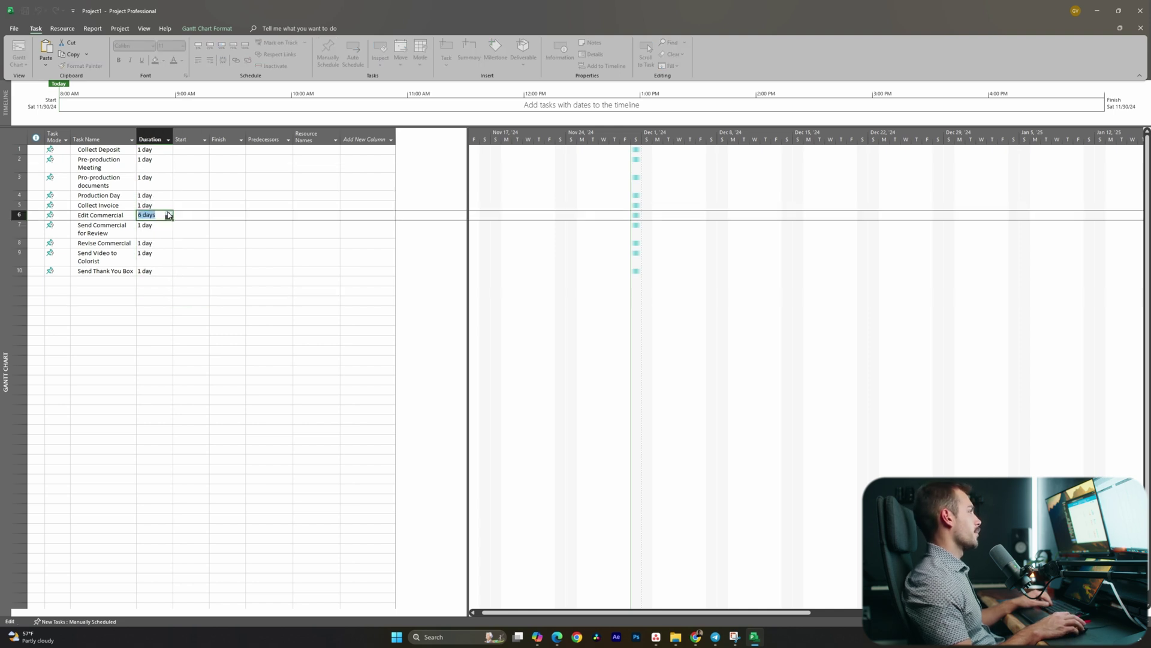
left_click(154, 290)
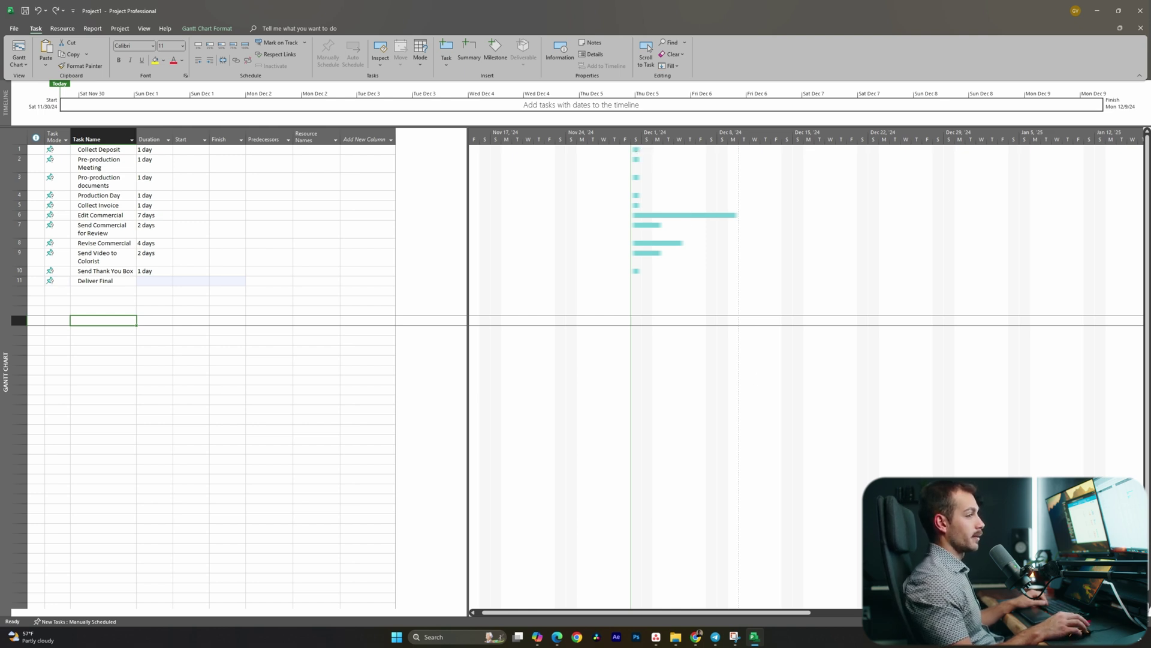
scroll(798, 378, "up", 3)
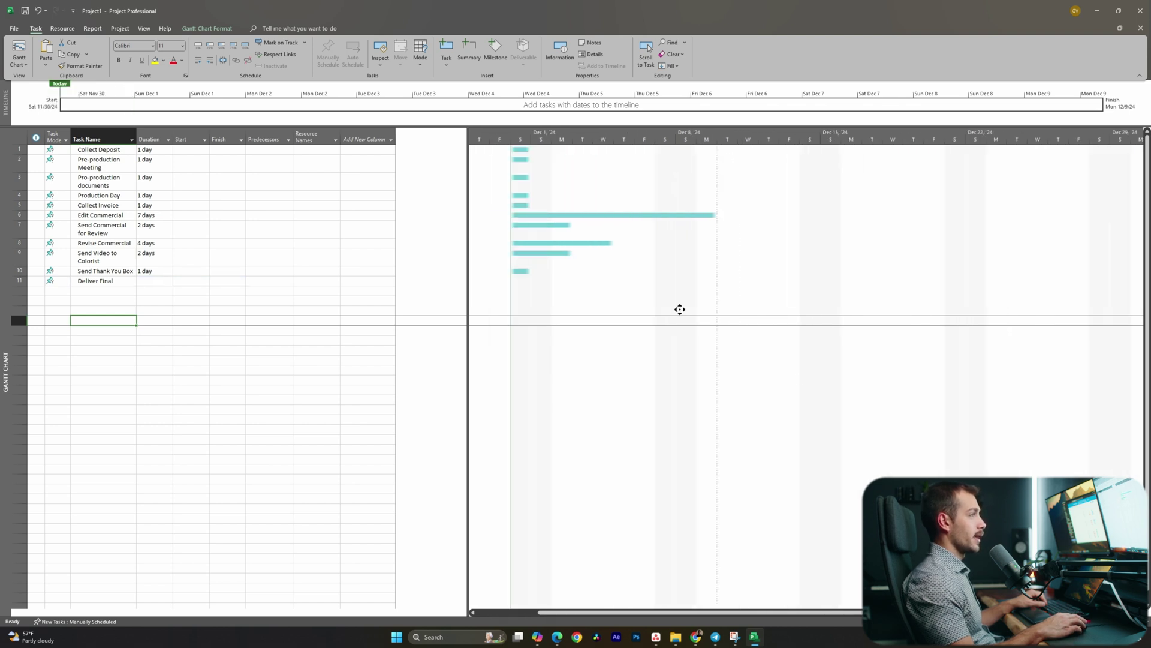
scroll(683, 312, "right", 3)
Step: Switch the tasks to Auto Scheduled mode, starting with Collect Deposit
scroll(690, 335, "down", 3)
scroll(676, 362, "up", 3)
left_click(66, 154)
left_click(66, 150)
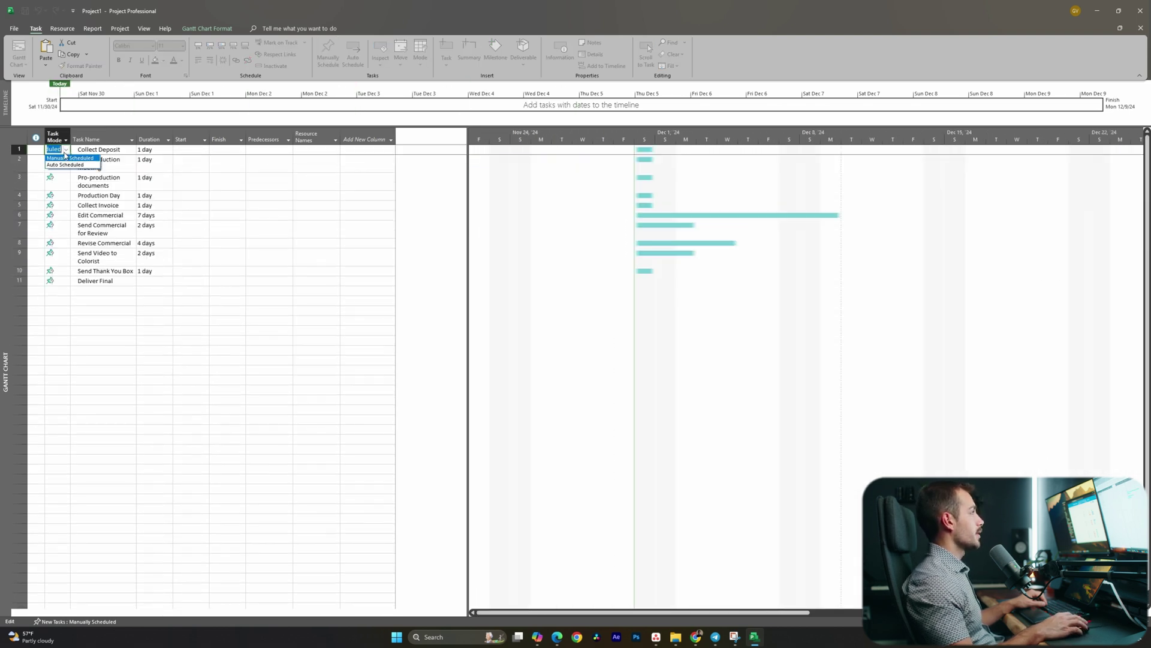
left_click(55, 165)
left_click(55, 165)
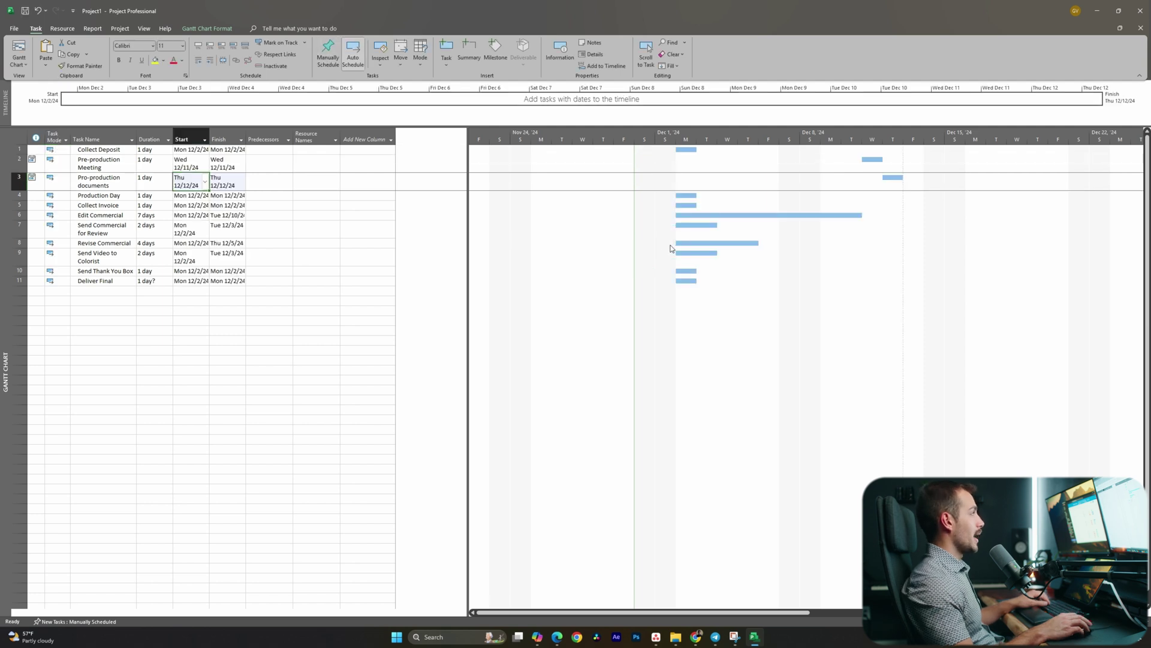
scroll(604, 239, "left", 3)
scroll(719, 238, "right", 5)
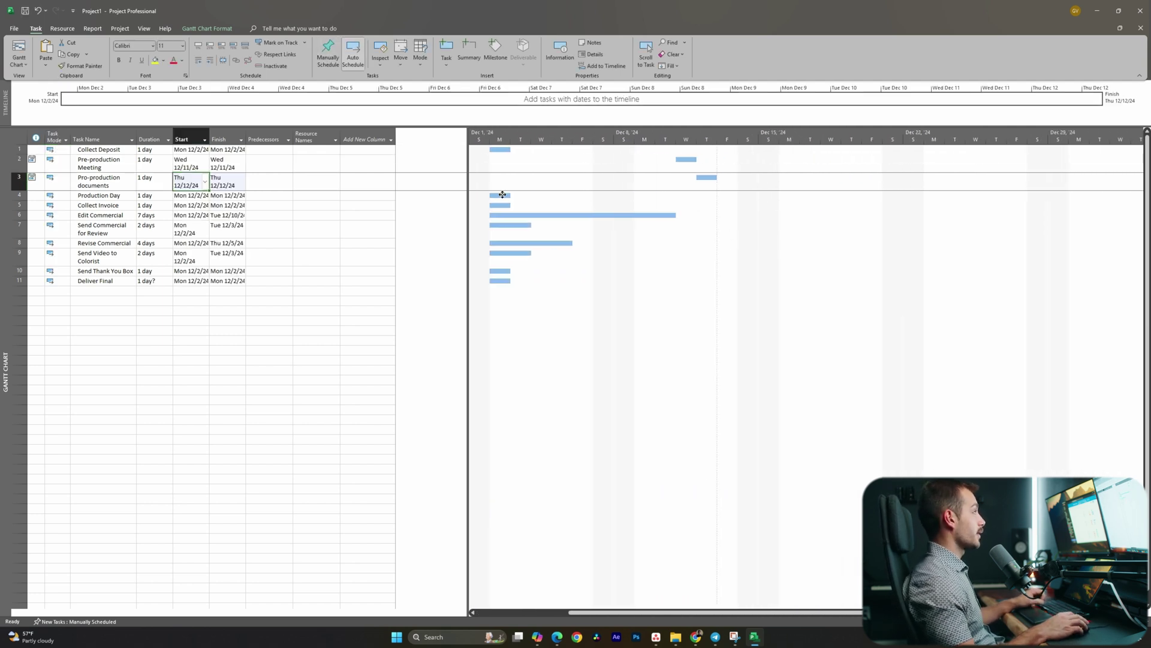
Step: Move Production Day to 12/16, Edit Commercial to 12/17–12/25 and Review to 12/26–12/27
left_click_drag(502, 194, 792, 201)
left_click_drag(567, 215, 876, 214)
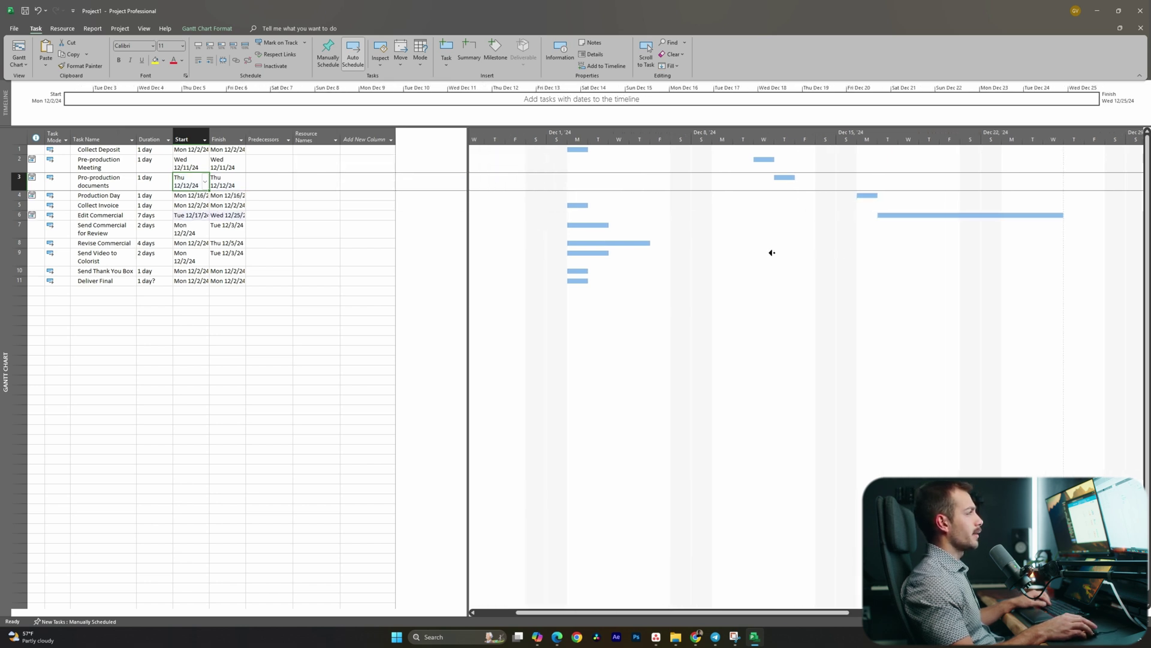
left_click(269, 229)
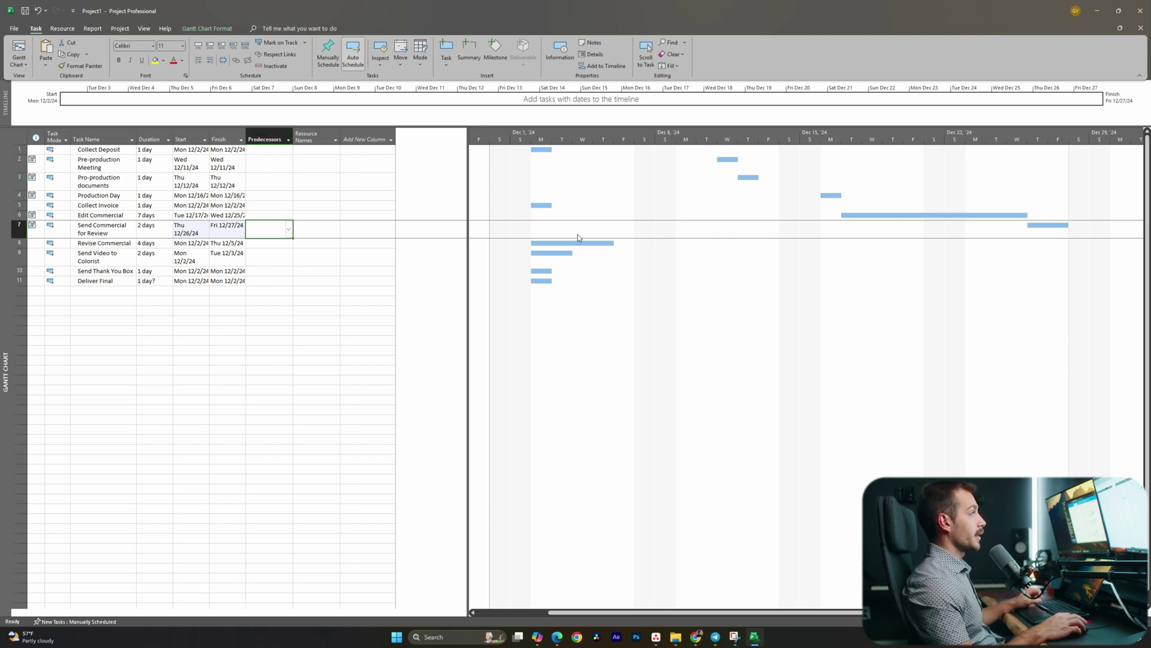
Step: Make Send Commercial for Review follow Edit Commercial (task 6)
left_click(880, 214)
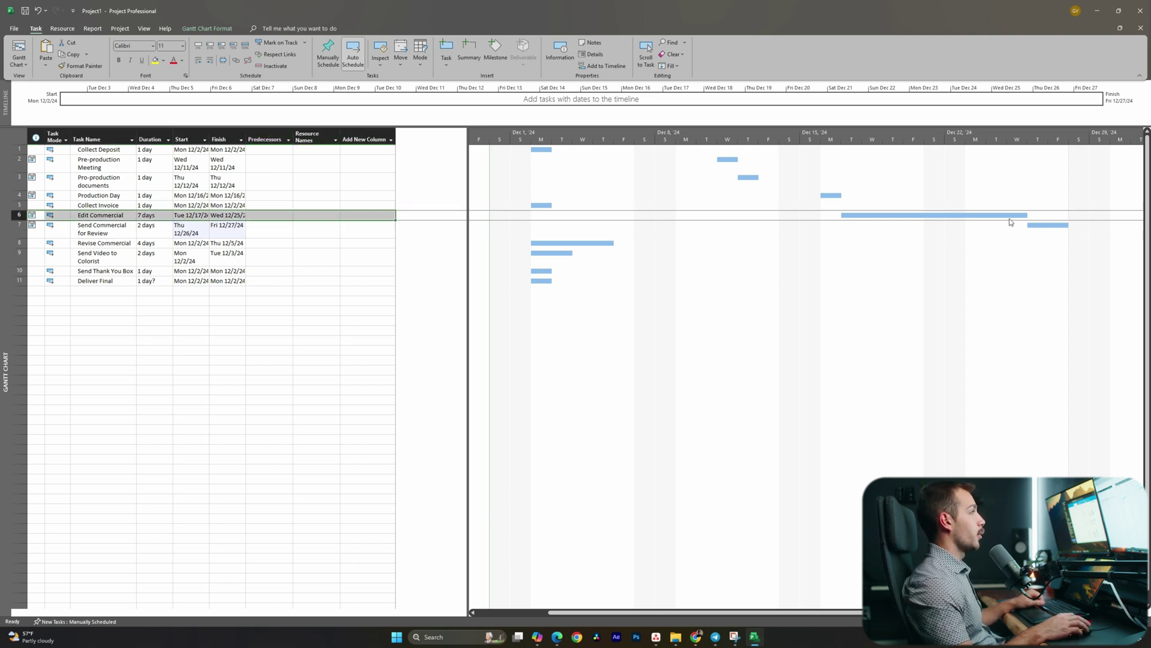
left_click(1037, 224)
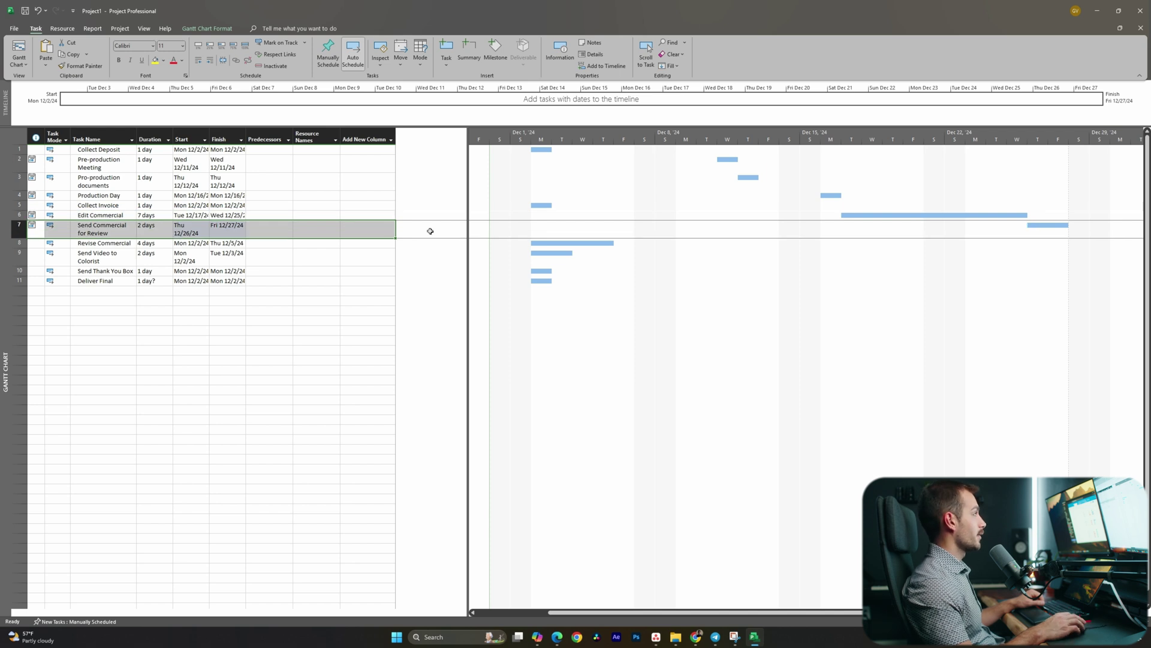
left_click(279, 229)
left_click(287, 231)
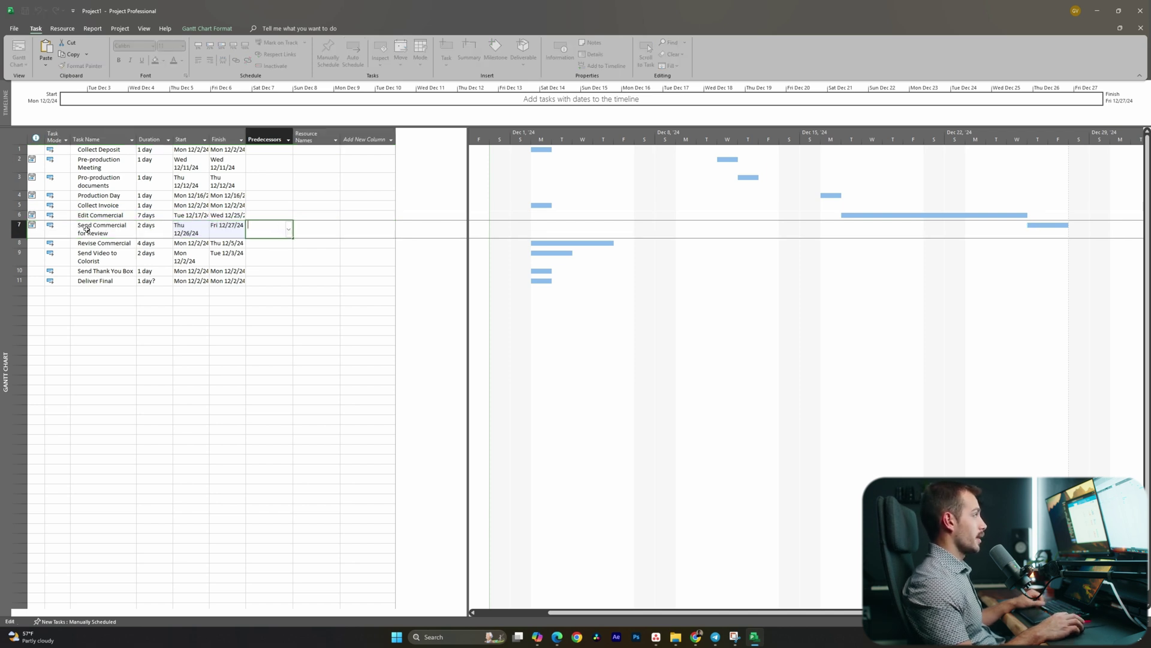
left_click(289, 231)
left_click(153, 286)
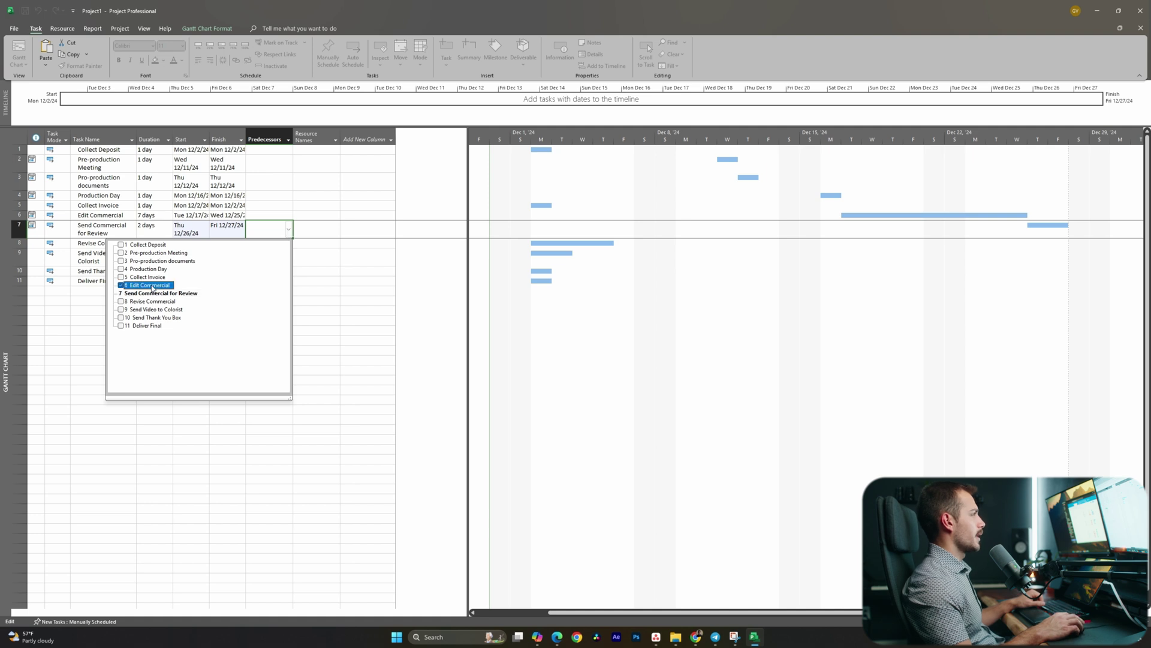
key("Return")
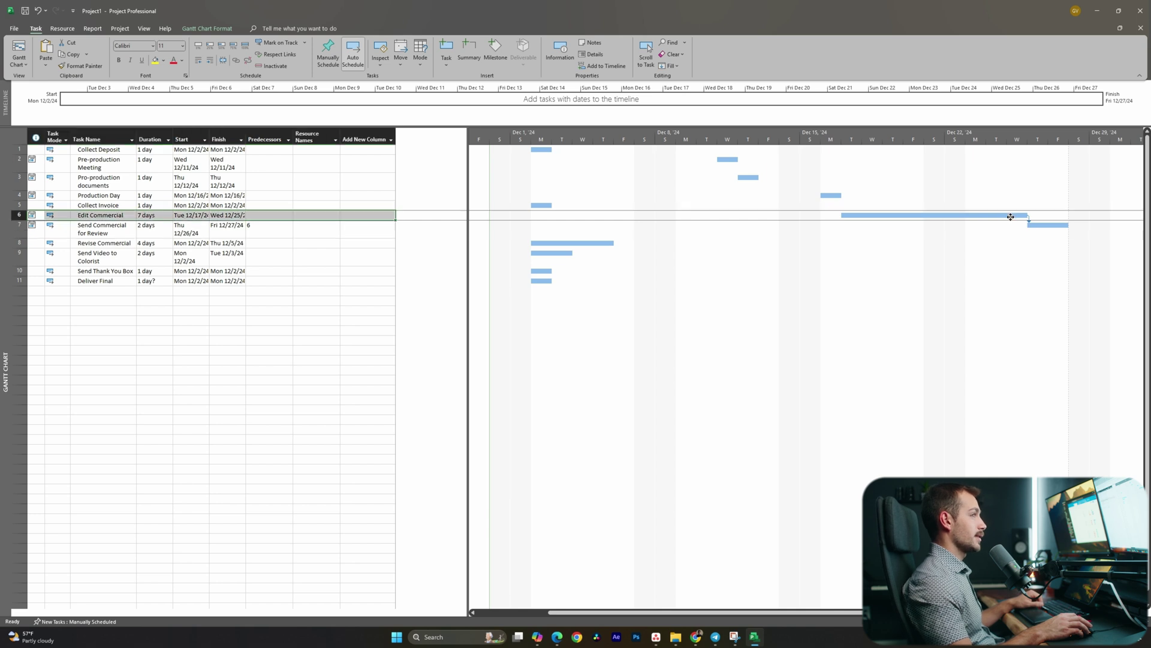
Step: Make Send Video to Colorist follow tasks 6, 7 and 8
left_click(115, 258)
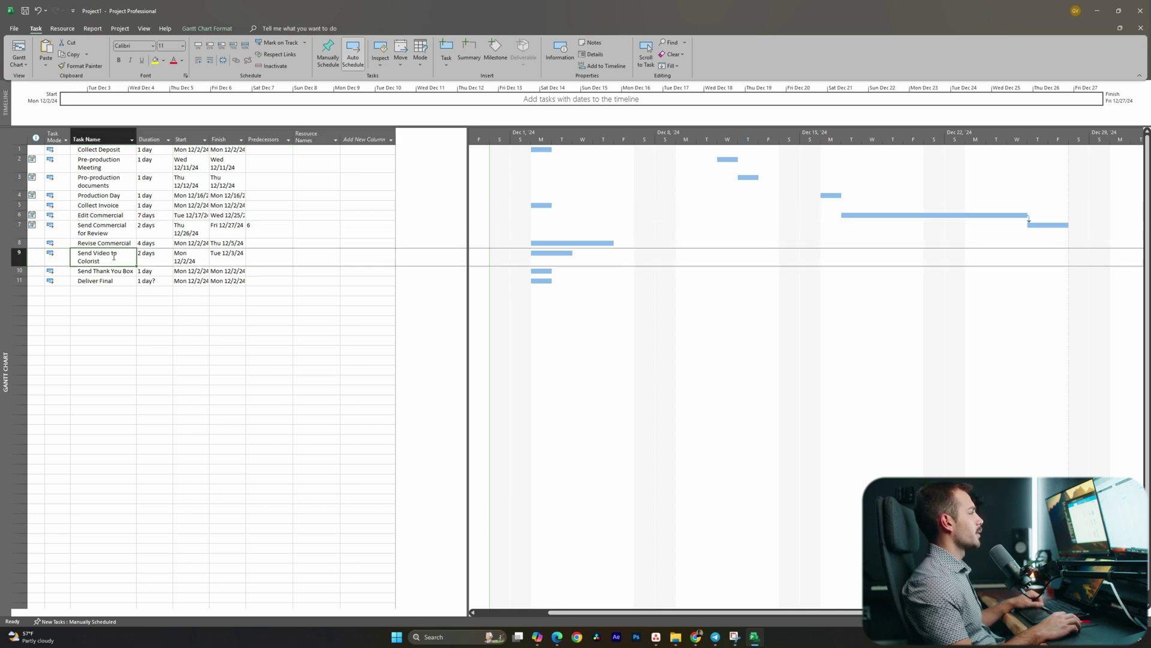
left_click(263, 257)
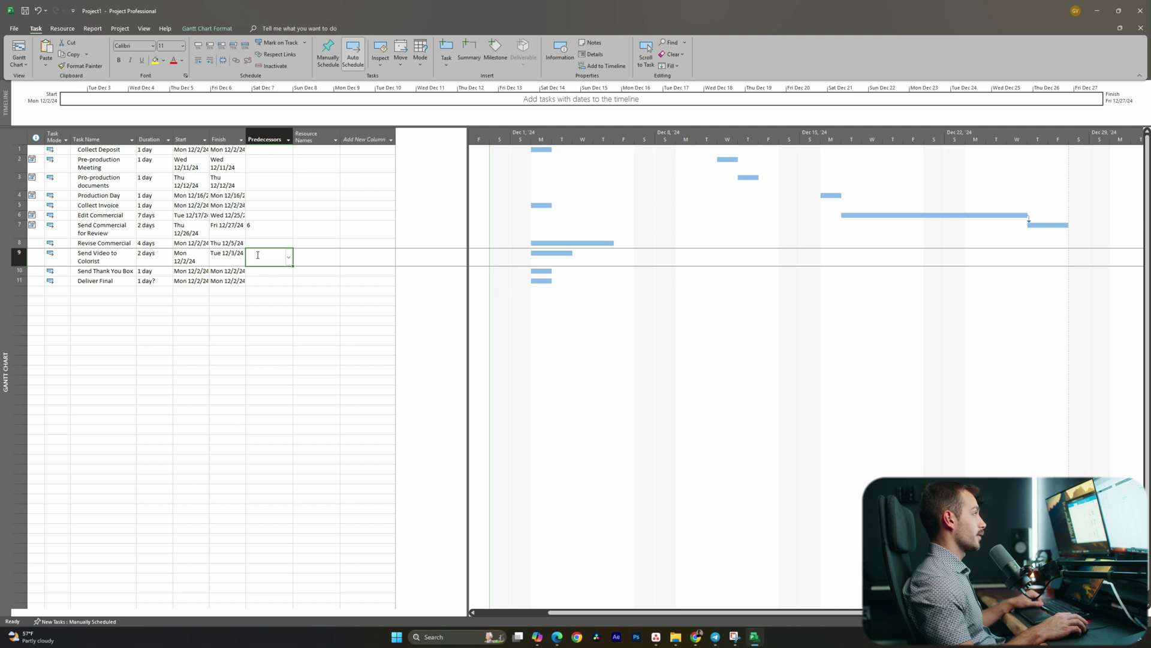
left_click(290, 256)
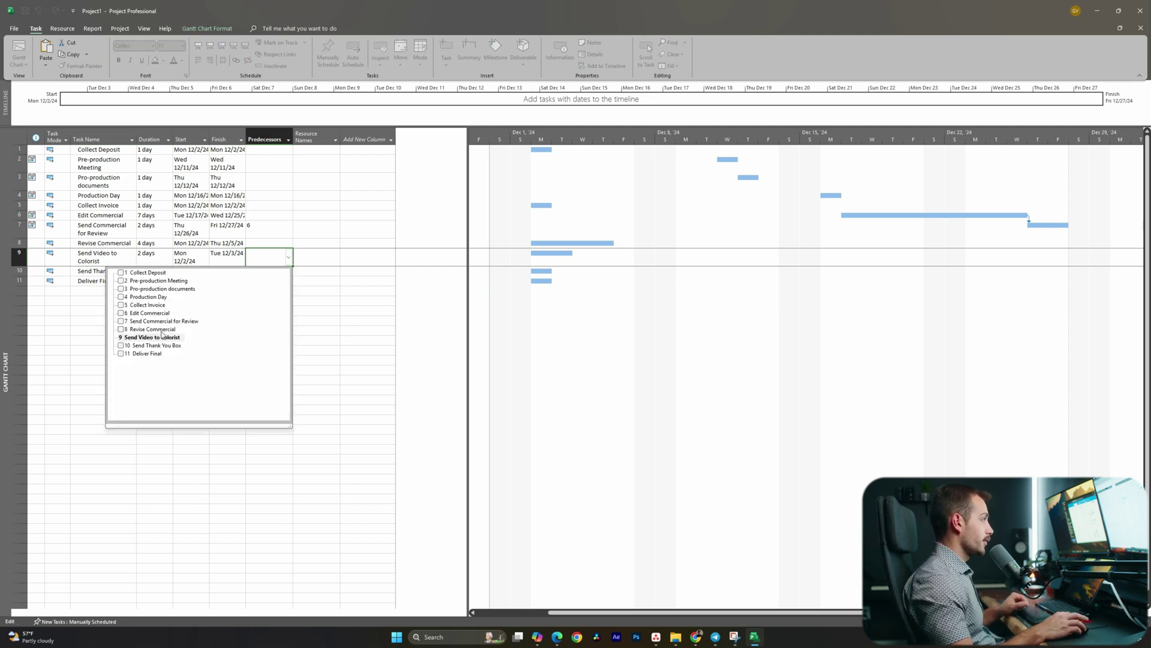
left_click(121, 330)
left_click(120, 321)
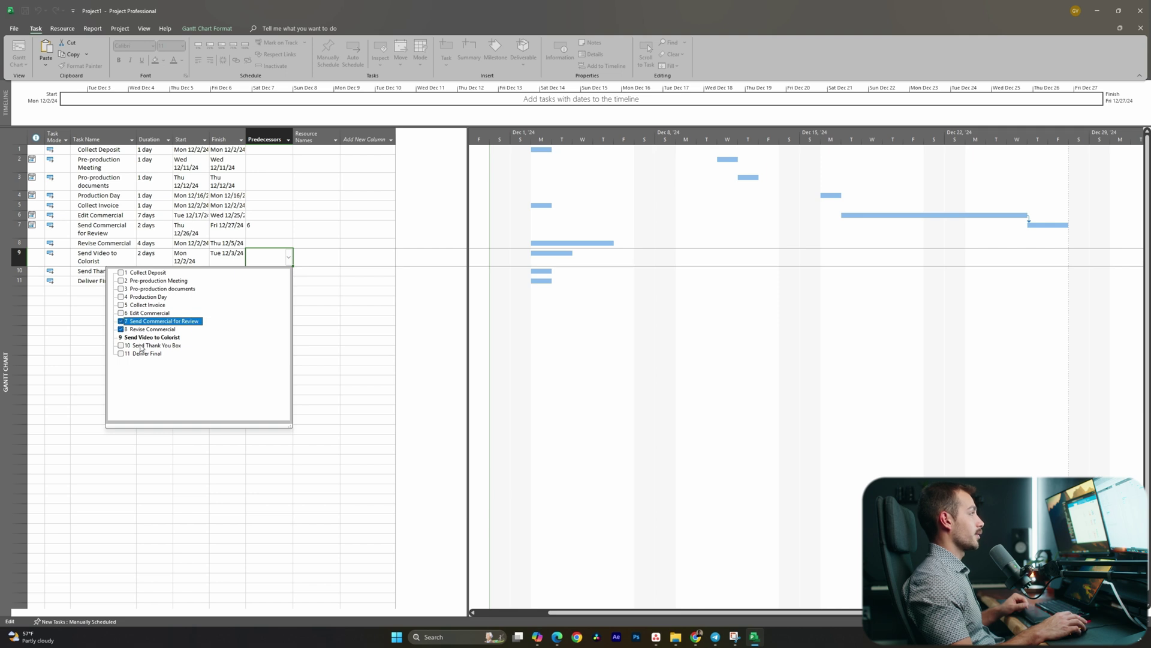
left_click(120, 313)
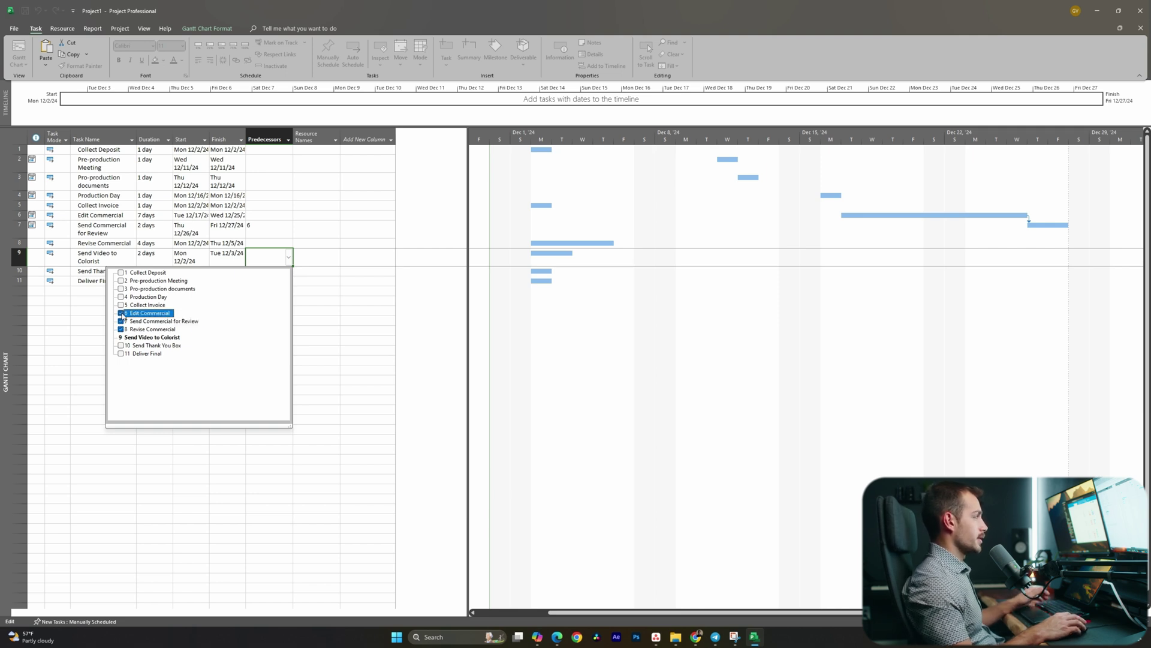
key("Return")
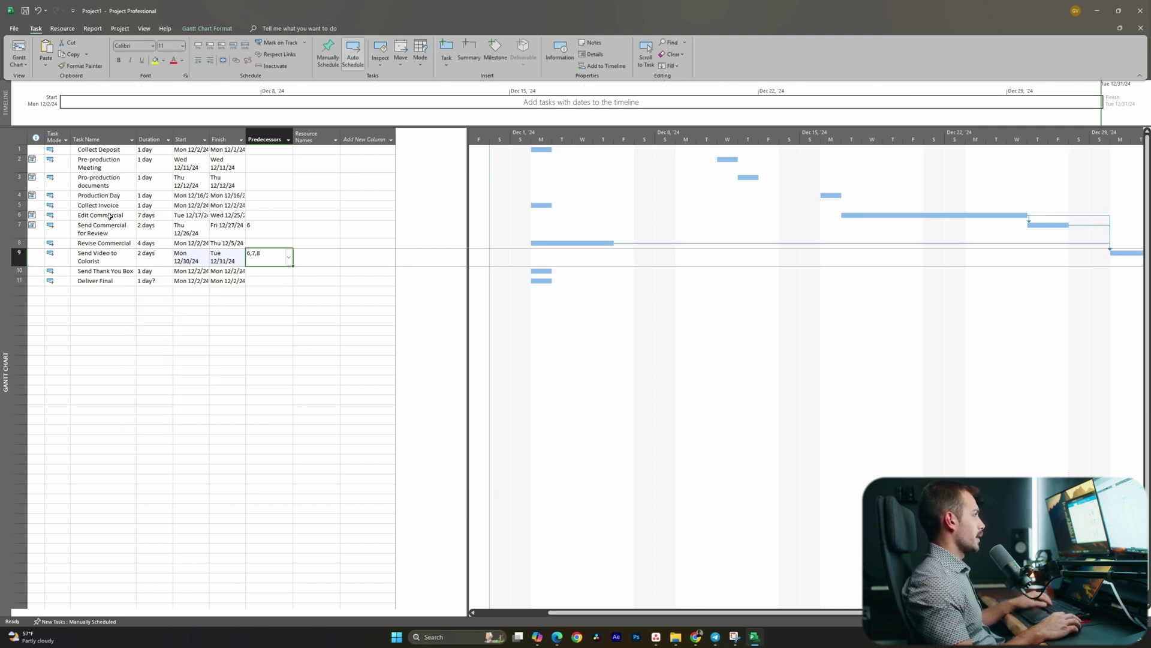
Step: Make Edit Commercial follow Production Day (task 4)
left_click(269, 214)
left_click(288, 214)
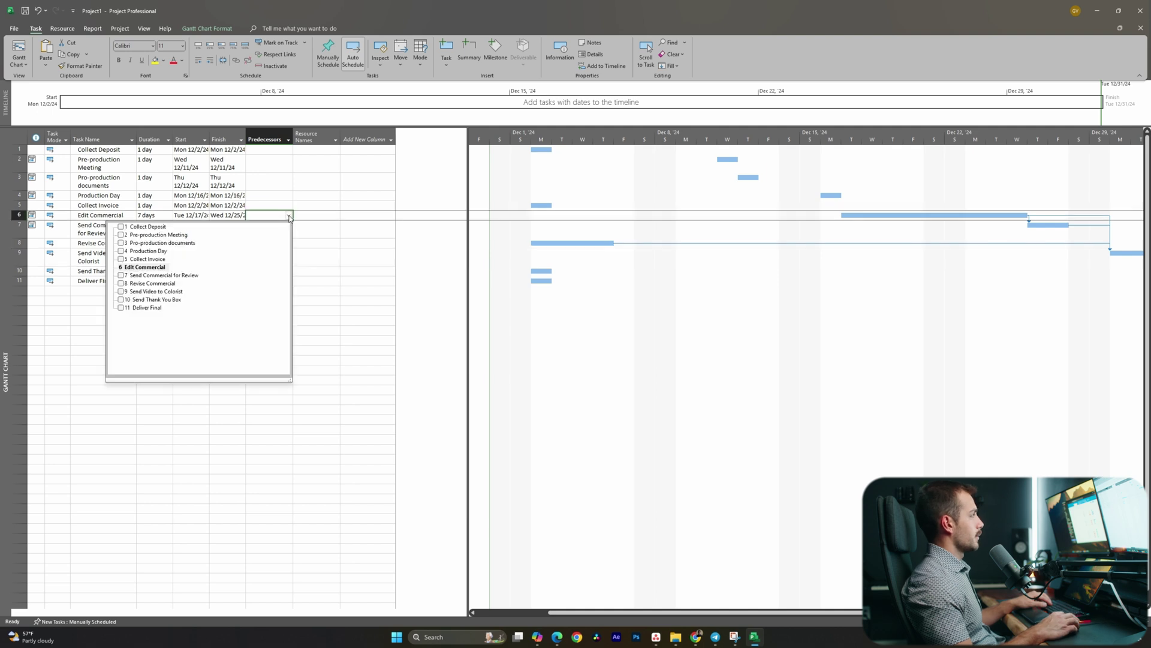
left_click(122, 251)
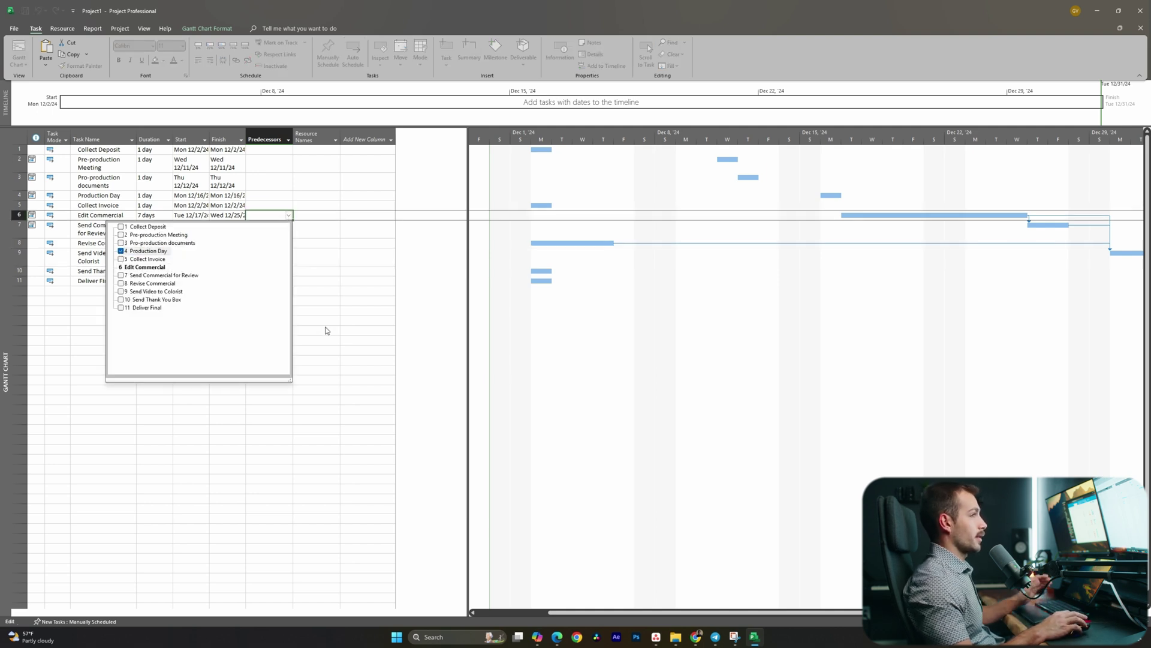
left_click(711, 334)
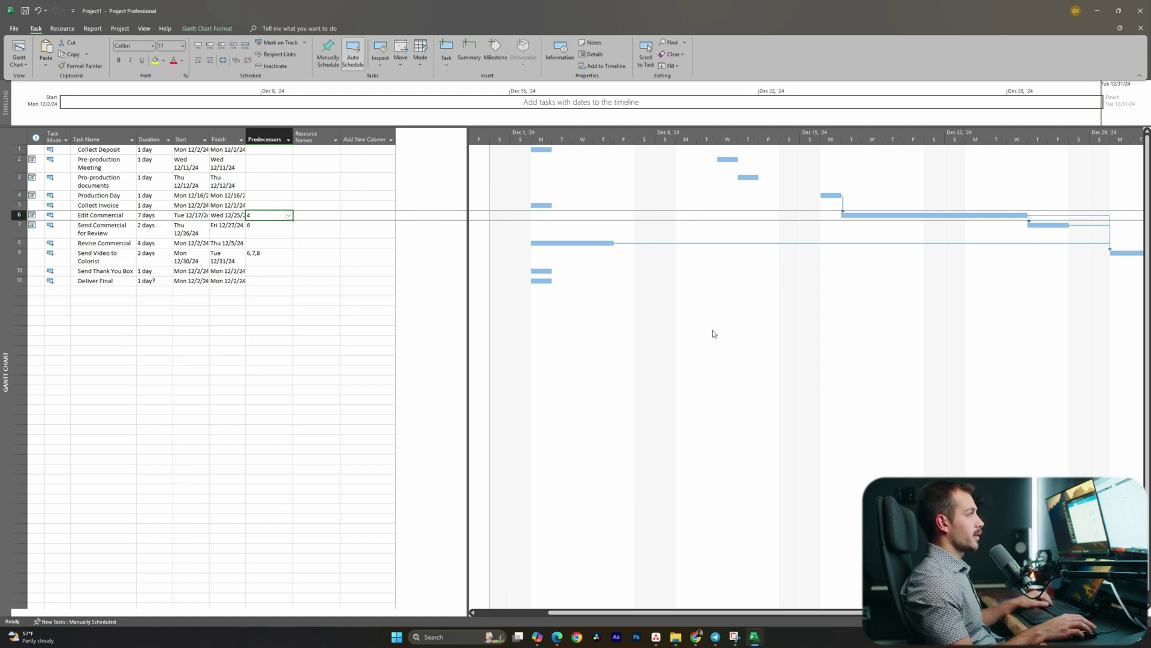
mouse_move(674, 615)
left_mouse_down()
mouse_move(767, 617)
mouse_move(681, 622)
mouse_move(694, 622)
left_mouse_up()
Step: Set Send Thank You Box's start date to the 18th, accepting the task link
left_click(191, 270)
left_click(205, 270)
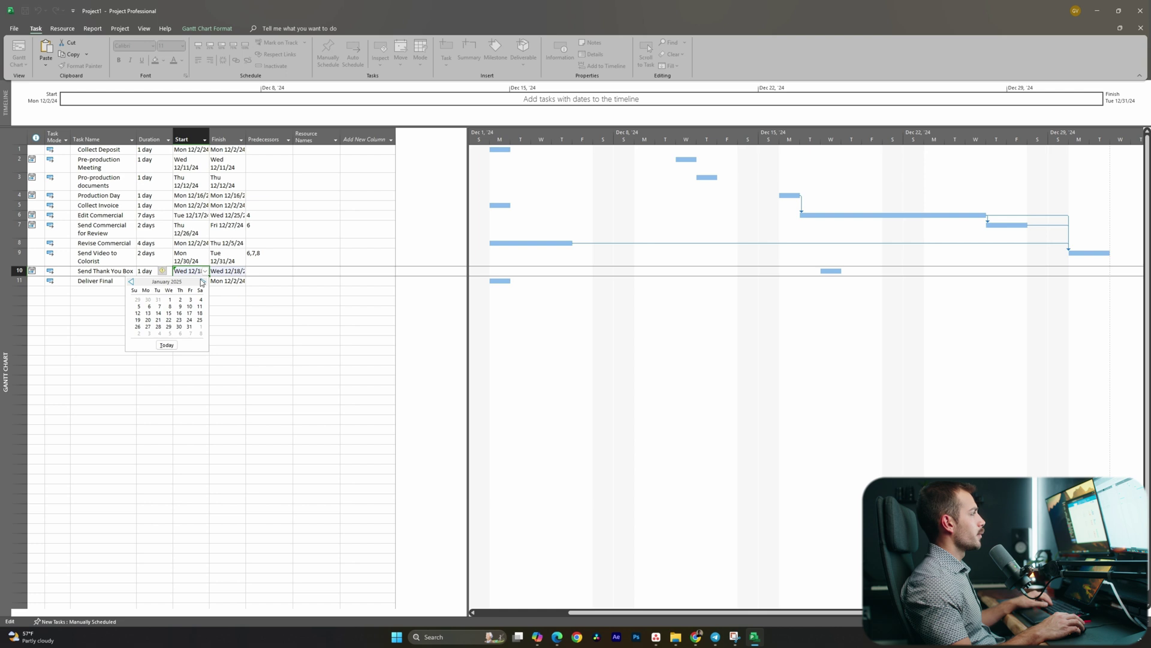
left_click(170, 300)
key("Return")
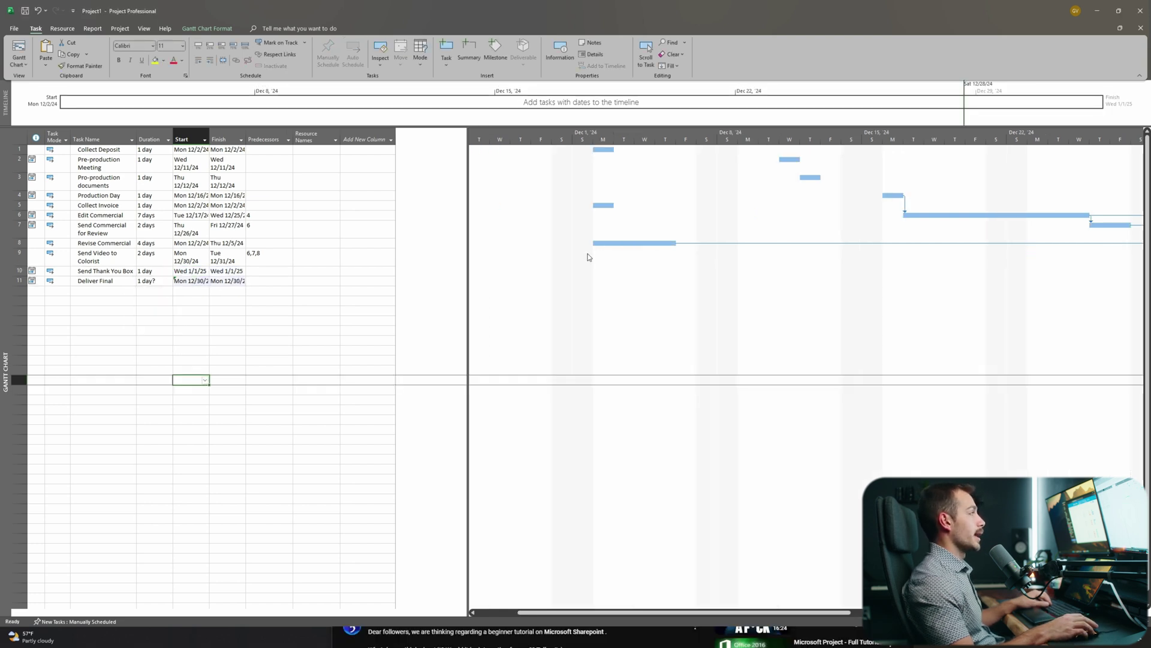
Step: Mark progress on Revise Commercial and Edit Commercial, then begin adding a table column
left_click_drag(592, 243, 656, 249)
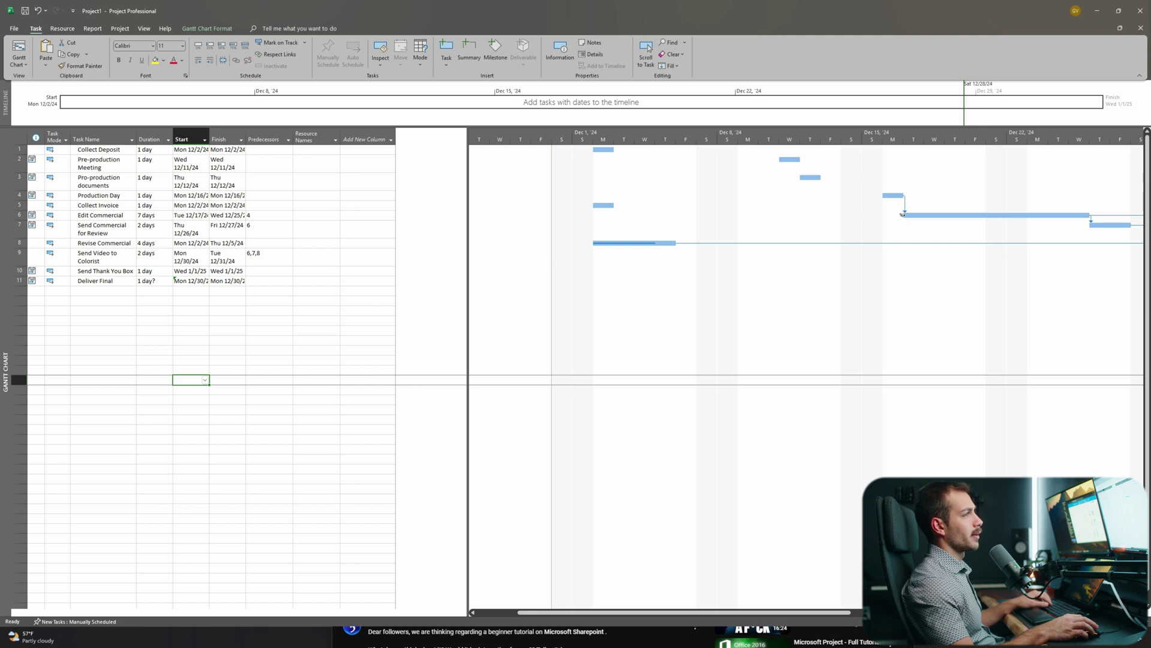
left_click_drag(902, 214, 1032, 231)
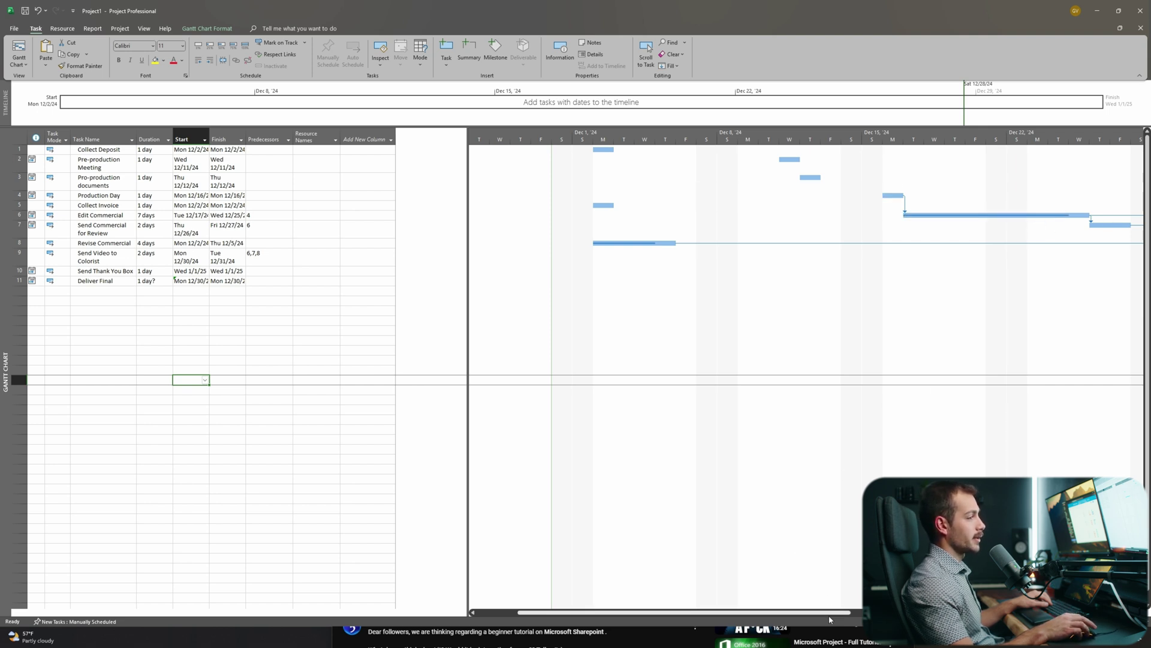
left_click_drag(829, 612, 962, 613)
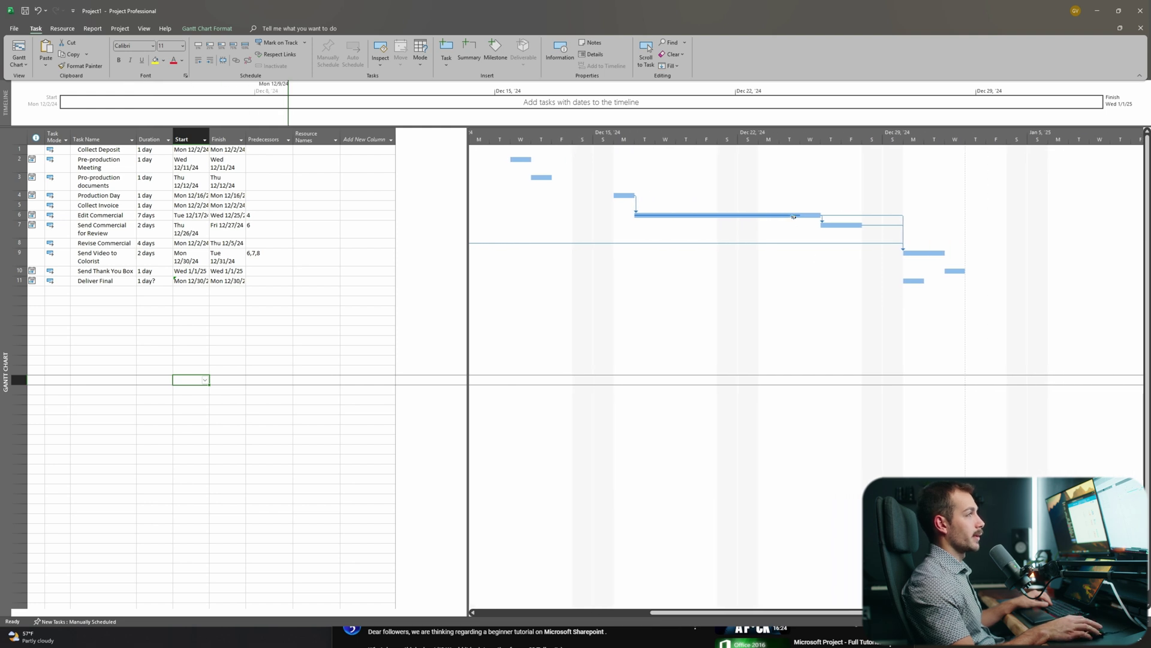
left_click_drag(802, 216, 785, 227)
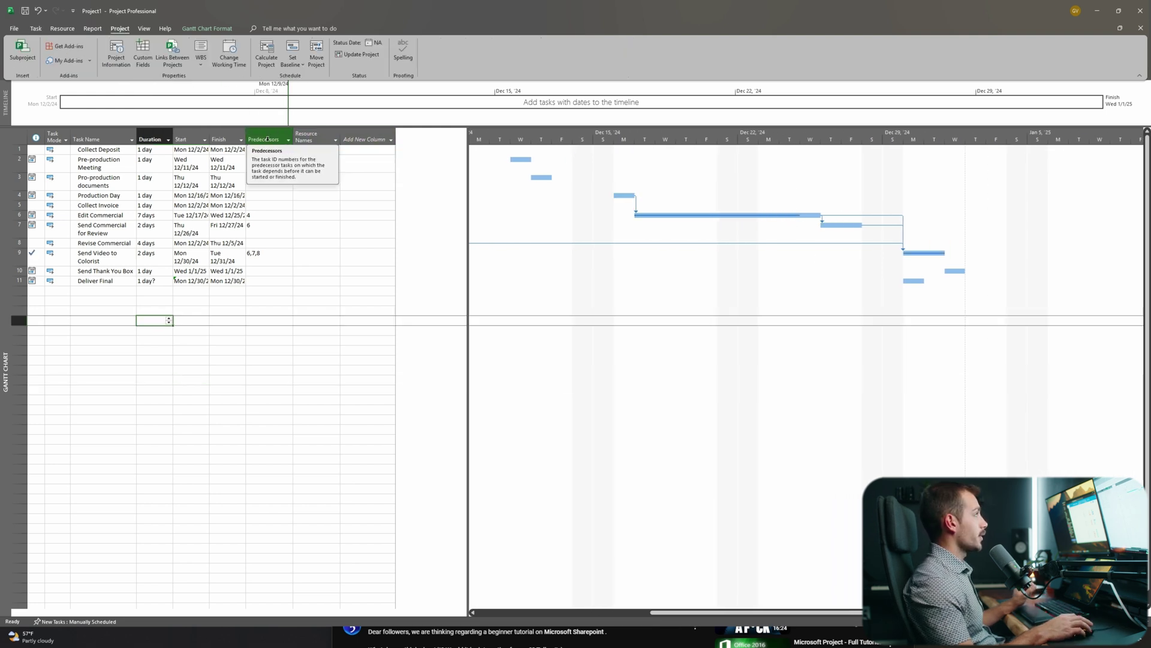
left_click(364, 139)
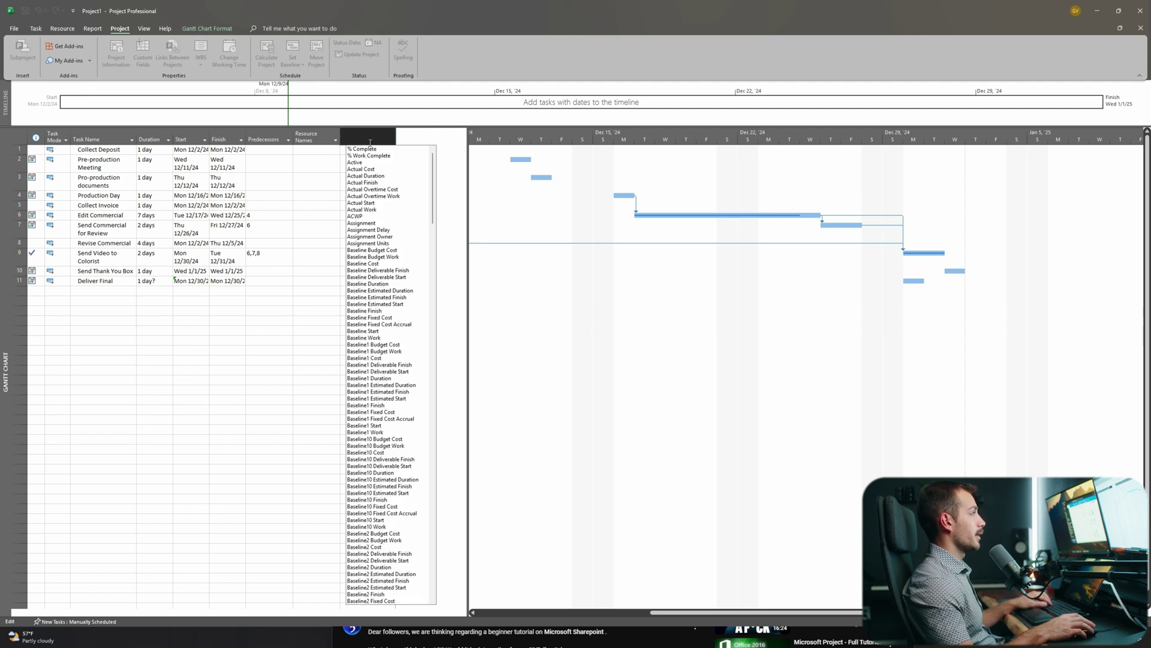
Step: Choose Priority as the new column's field
scroll(380, 282, "down", 20)
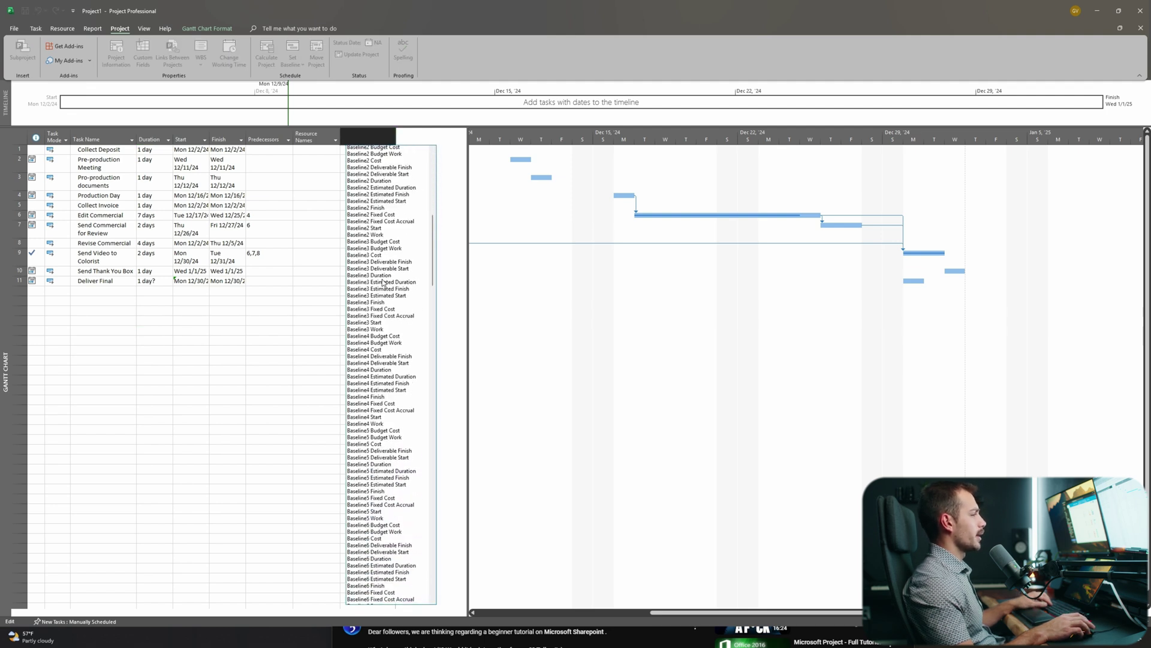
scroll(385, 287, "down", 20)
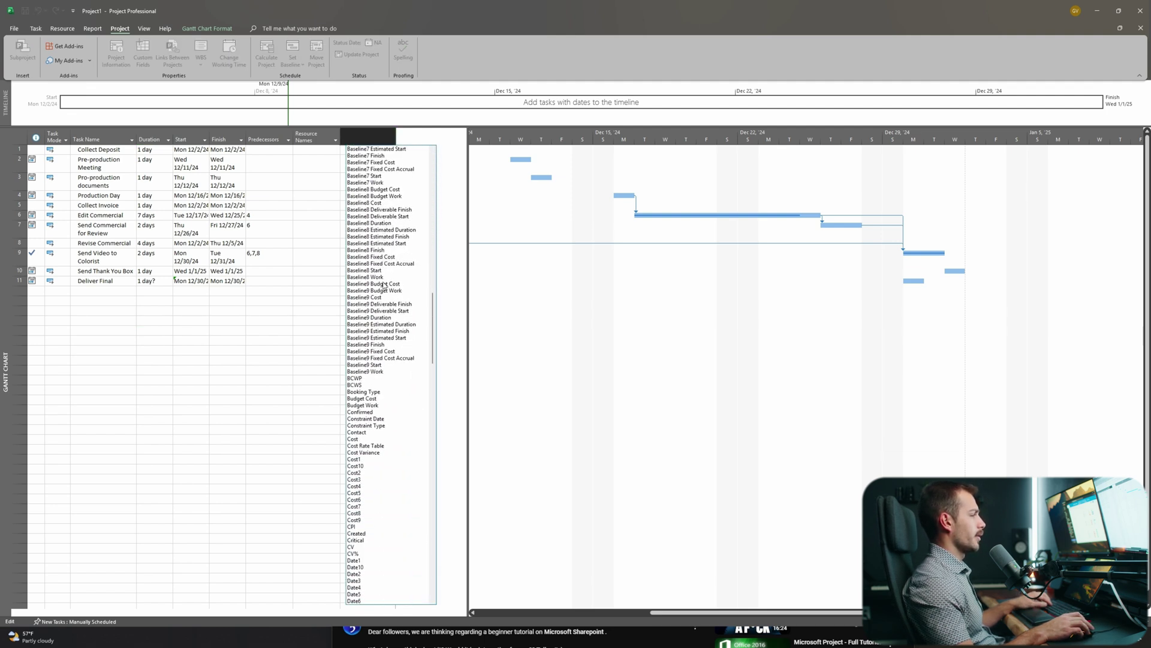
scroll(384, 286, "down", 20)
left_click(358, 295)
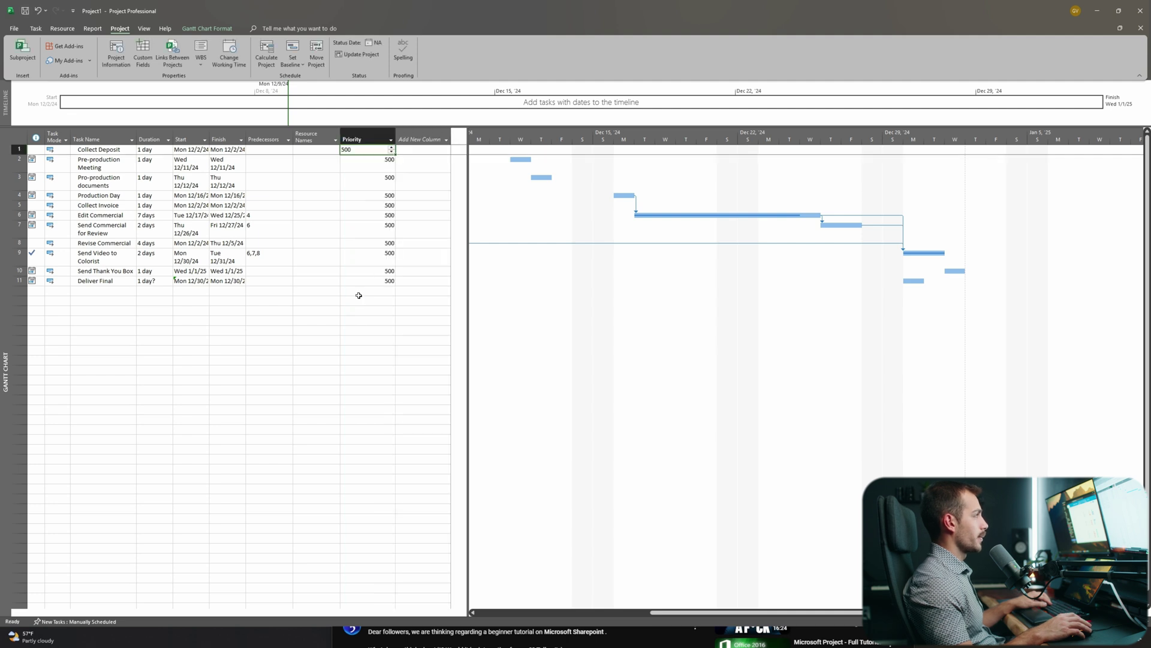
Step: Set Pre-production Meeting's priority to 320, leaving Production Day at 500
left_click(389, 163)
left_click(392, 168)
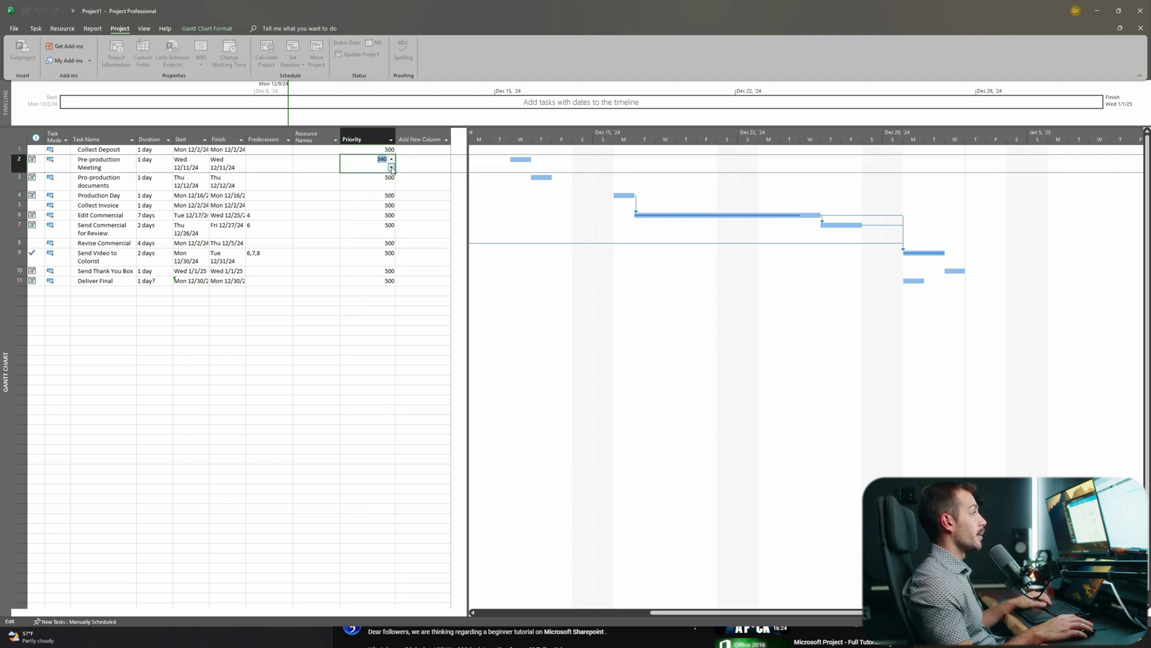
left_click(387, 196)
left_click(391, 198)
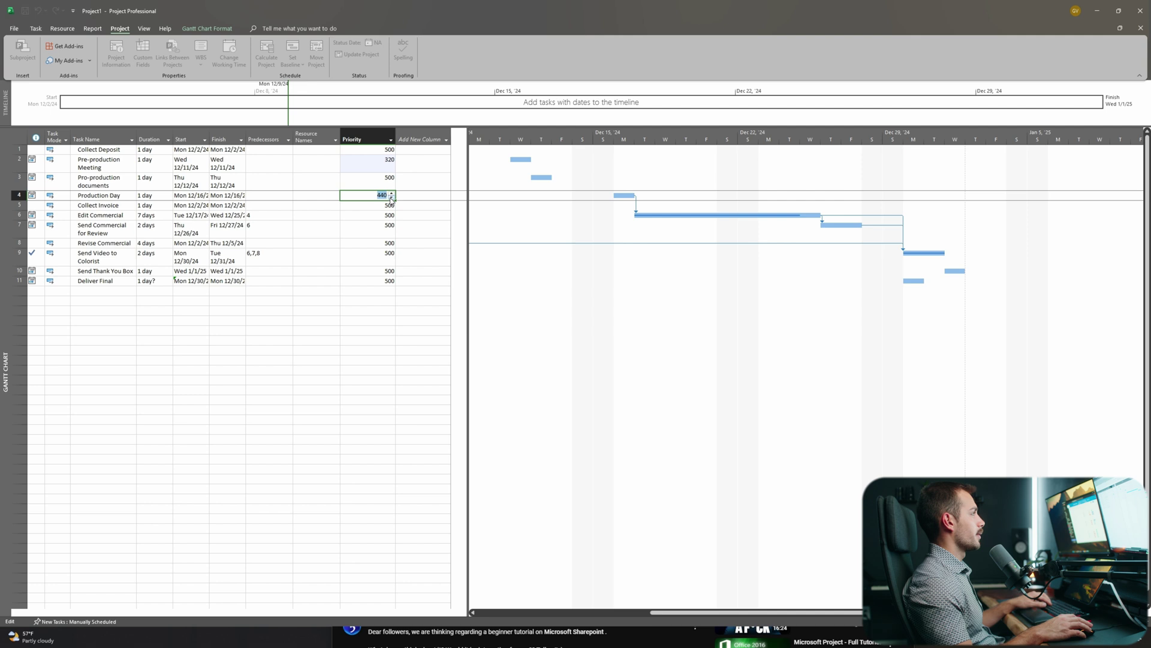
key("Escape")
left_click(367, 380)
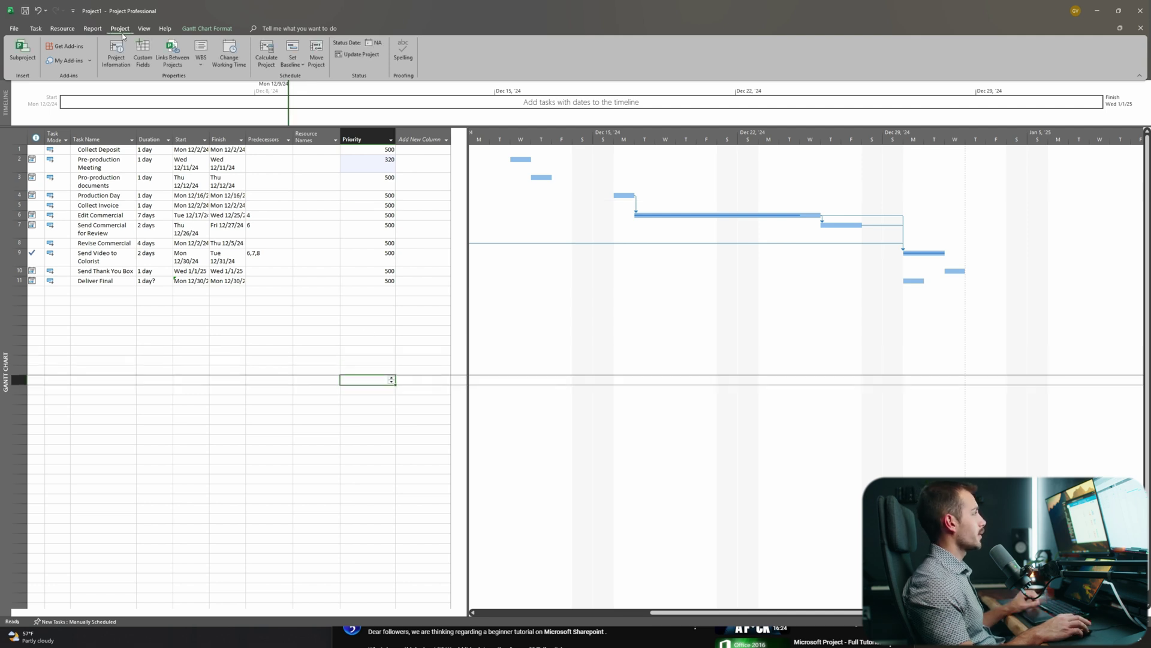
left_click(236, 58)
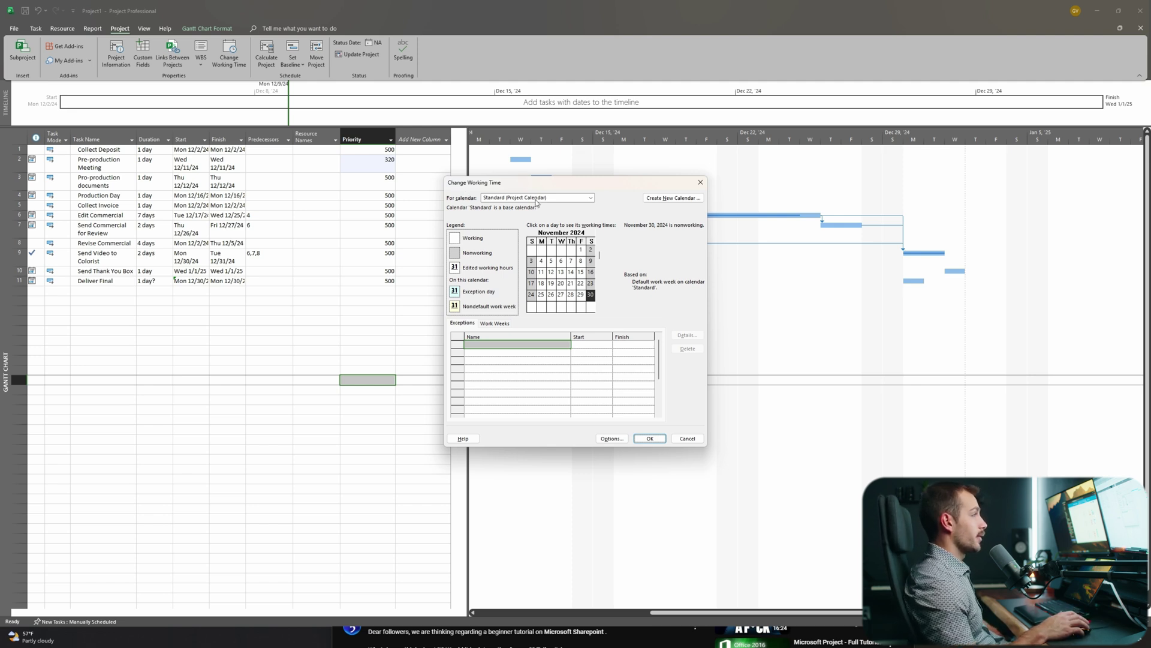
Step: Add a calendar exception on December 24, 2024
scroll(561, 272, "down", 1)
left_click(550, 283)
left_click(531, 345)
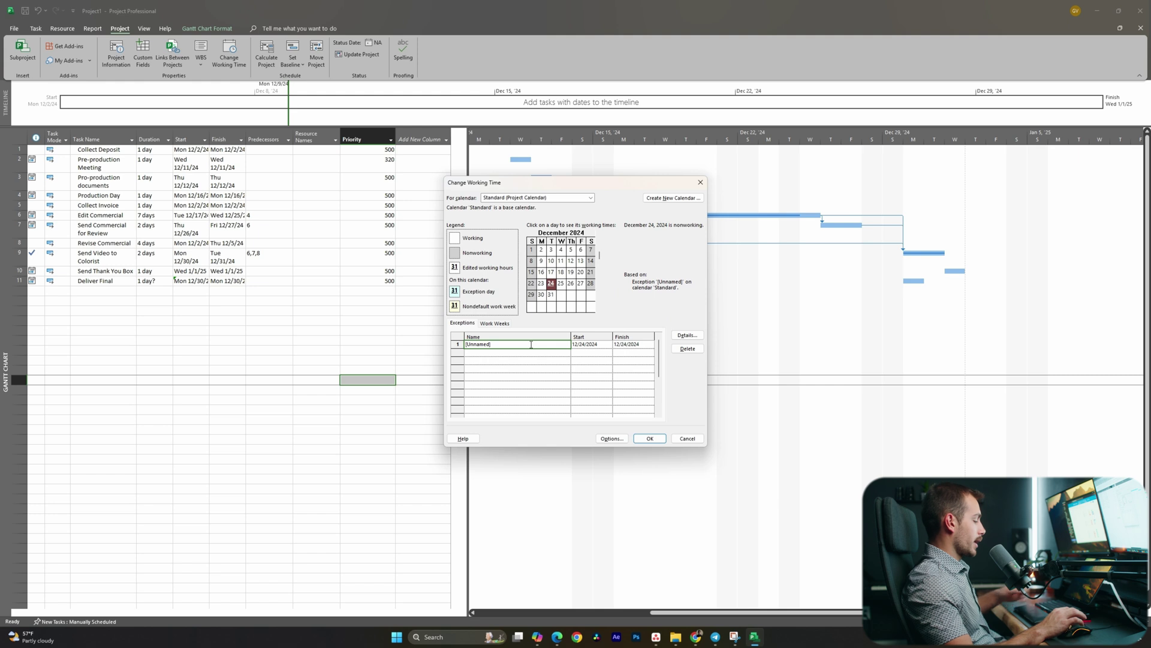
double_click(531, 345)
Step: Make the exception recur yearly until 12/26/2025 and name it Christmas Break
left_click(470, 347)
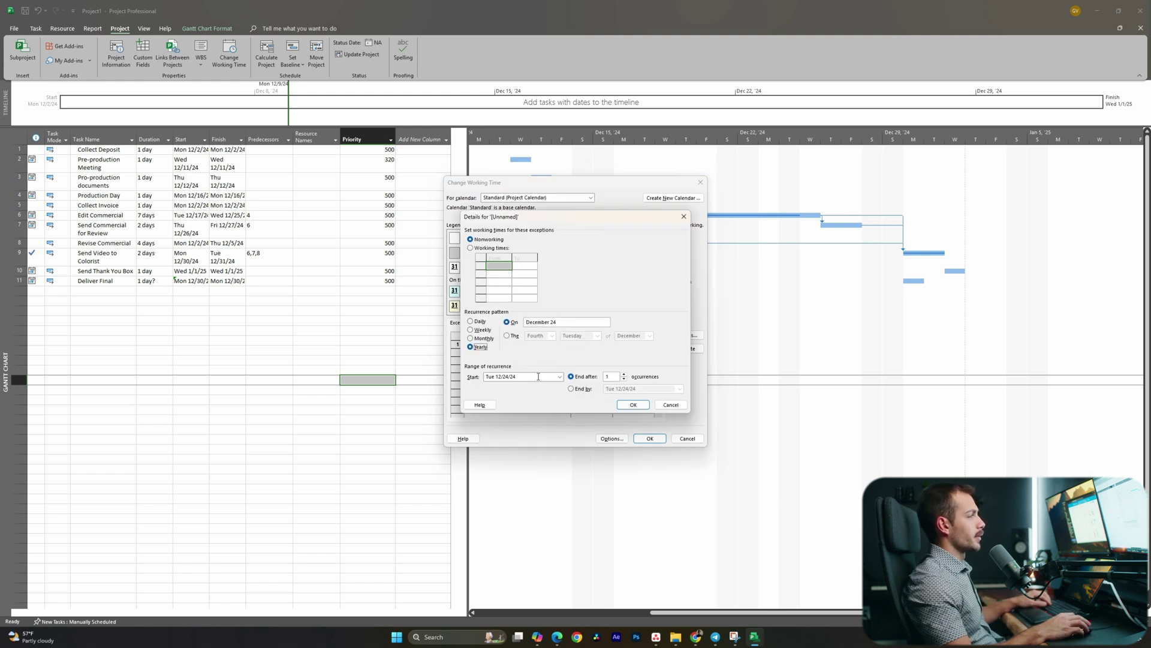
left_click(624, 373)
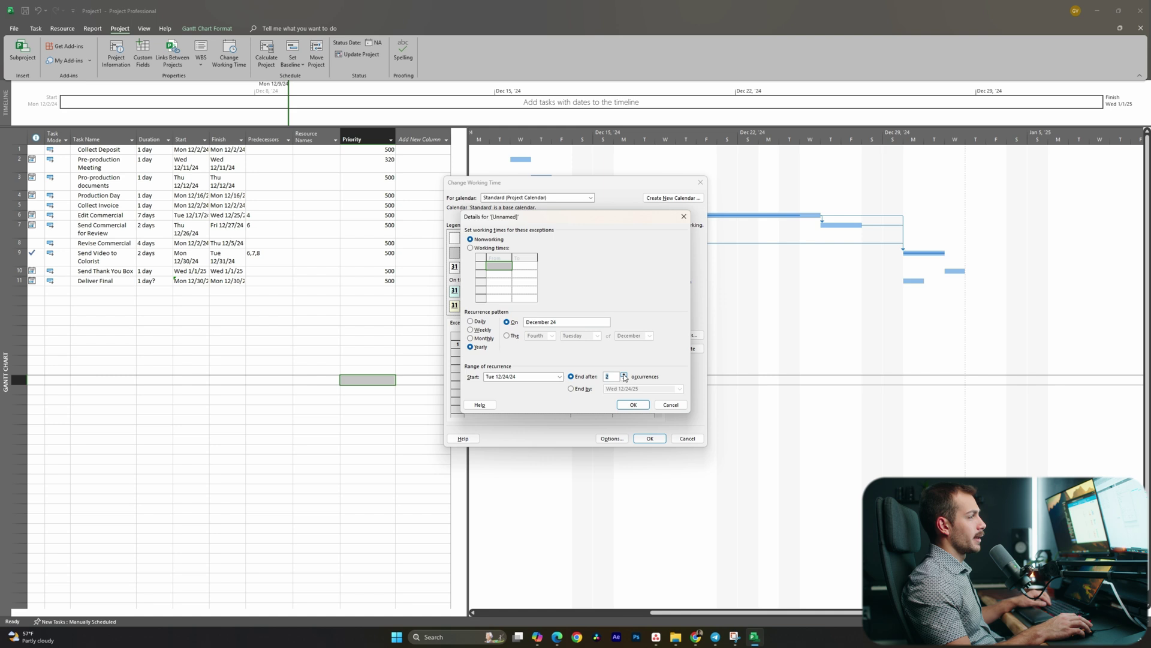
left_click(646, 388)
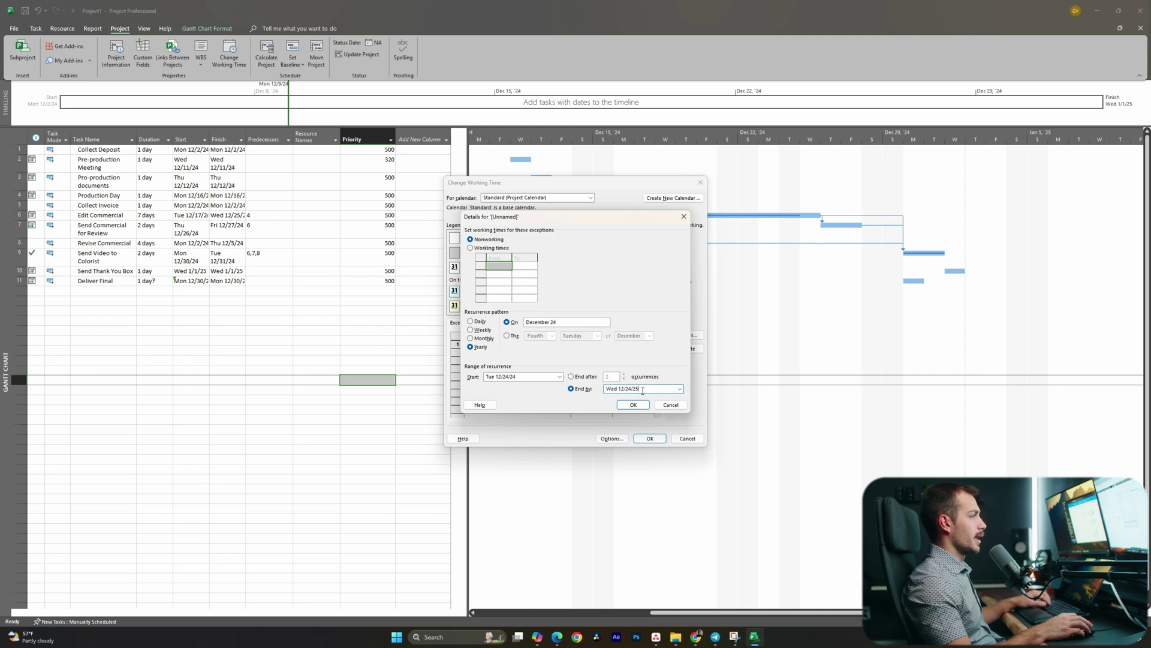
left_click(677, 389)
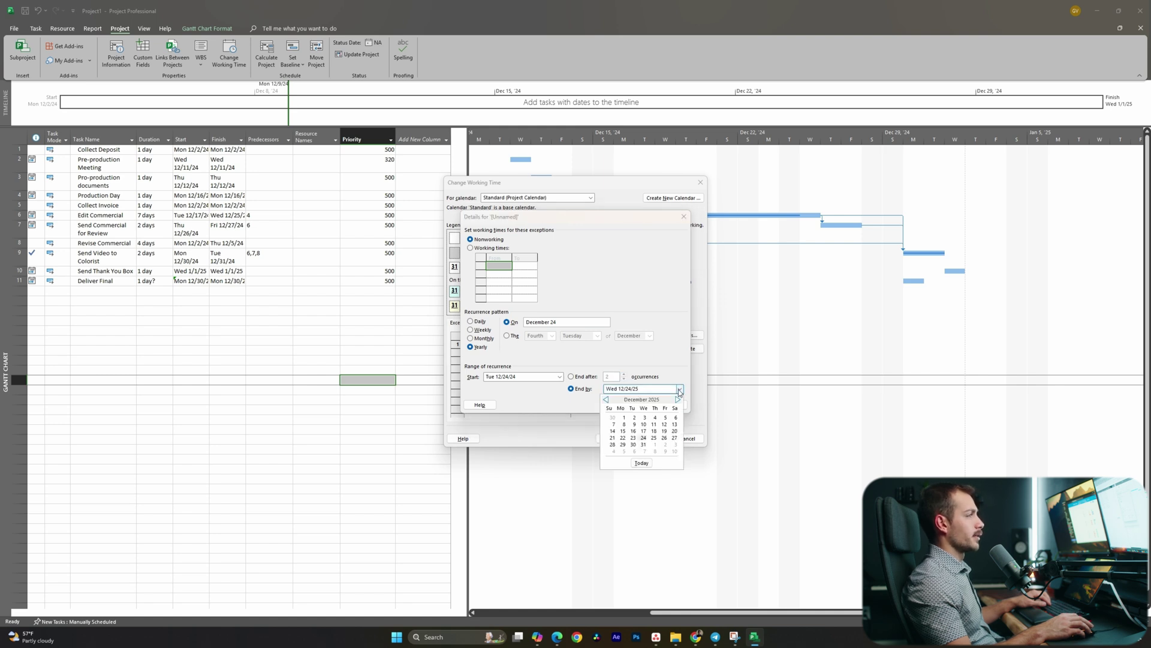
left_click(662, 440)
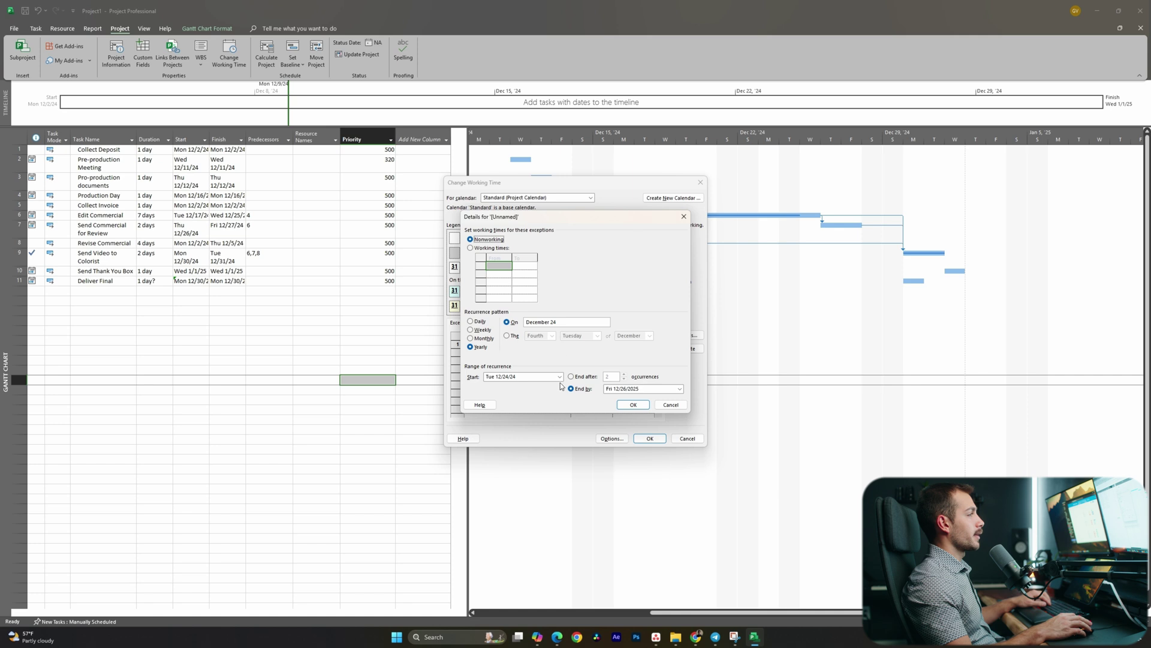
left_click(633, 404)
key("BackSpace")
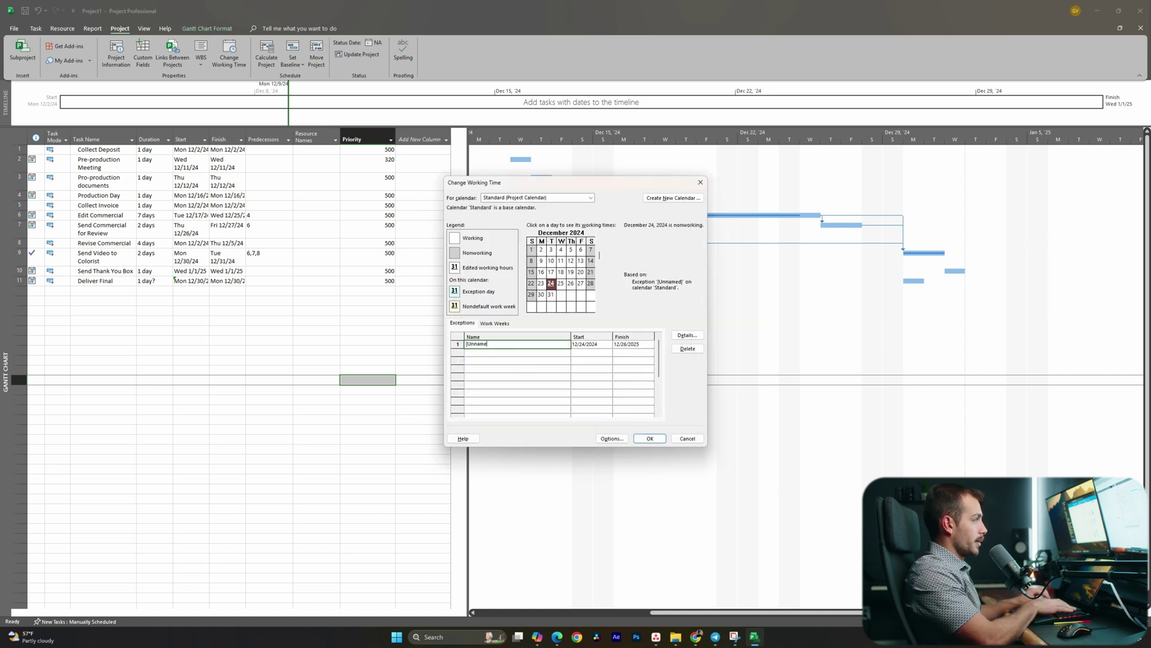
type("Christmas Break")
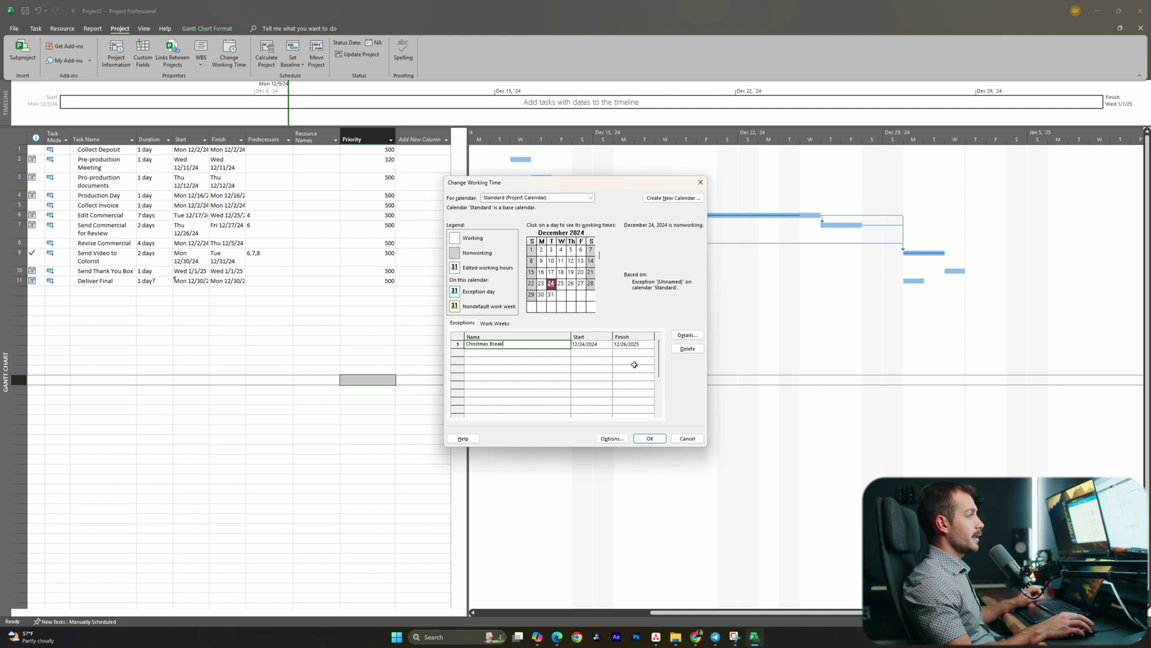
left_click(650, 439)
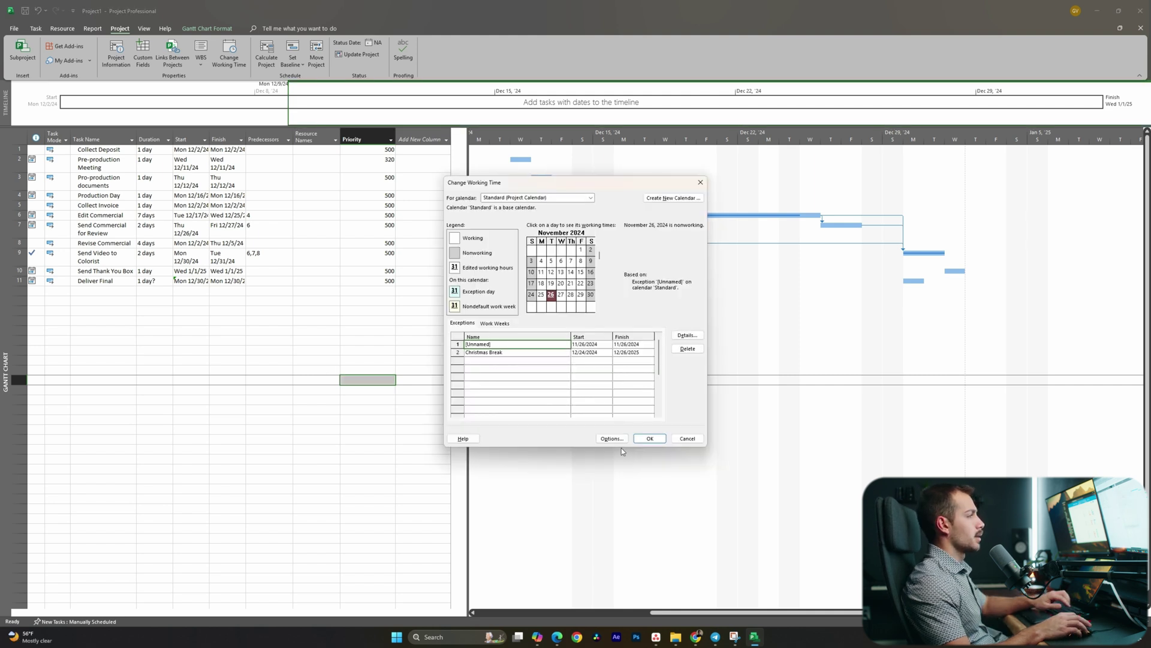
Step: Start weeks on Monday with 11:00 AM–5:30 PM defaults, 32 hours/week and 18 days/month
left_click(612, 438)
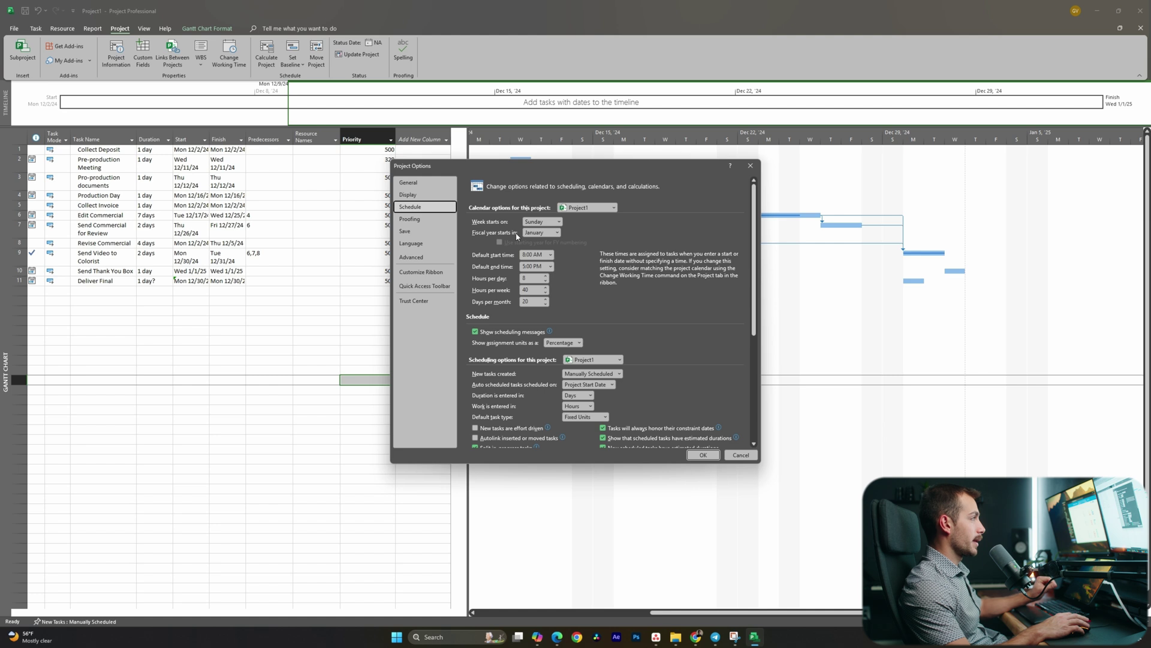
left_click(548, 221)
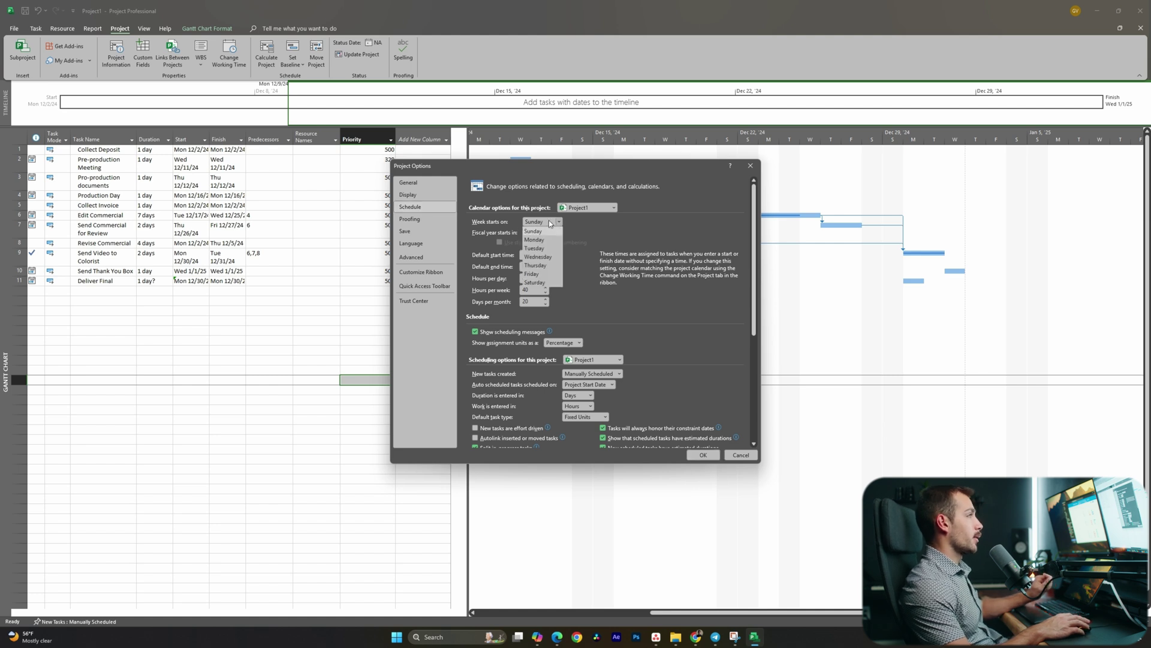
left_click(549, 239)
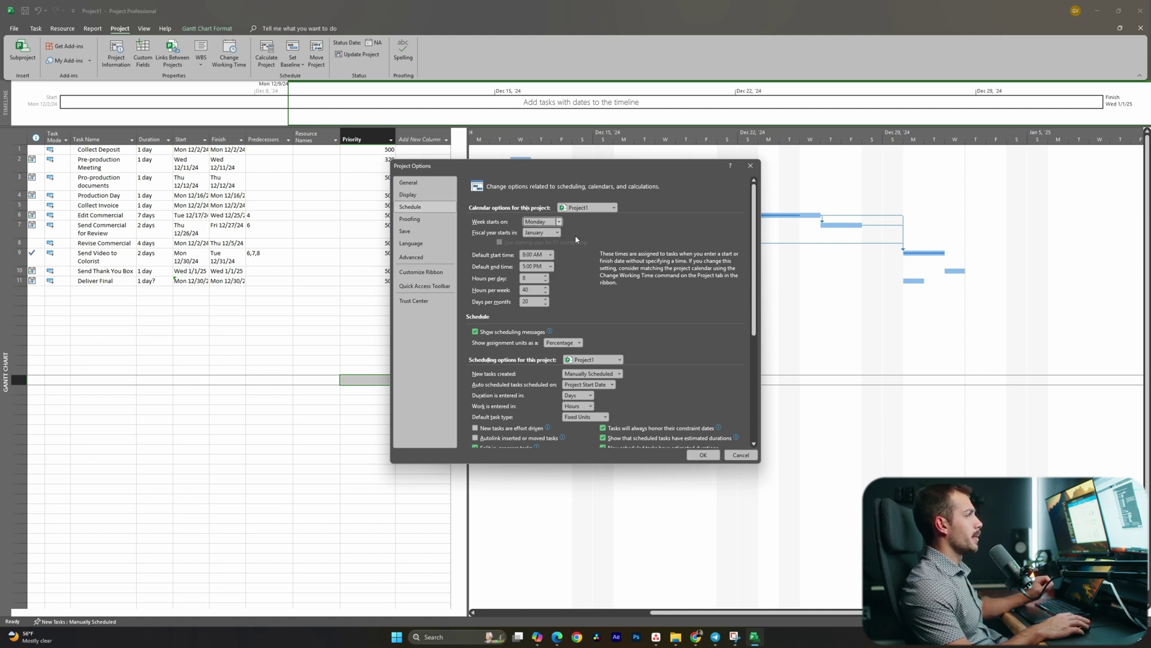
left_click(550, 254)
left_click(551, 270)
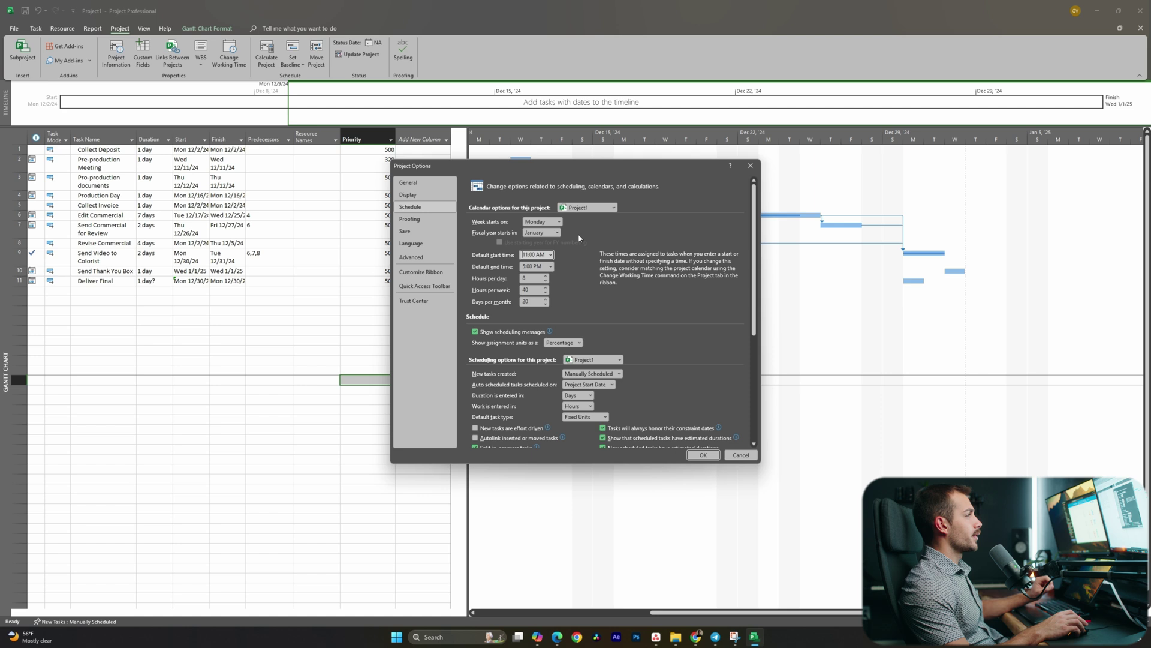
left_click(551, 267)
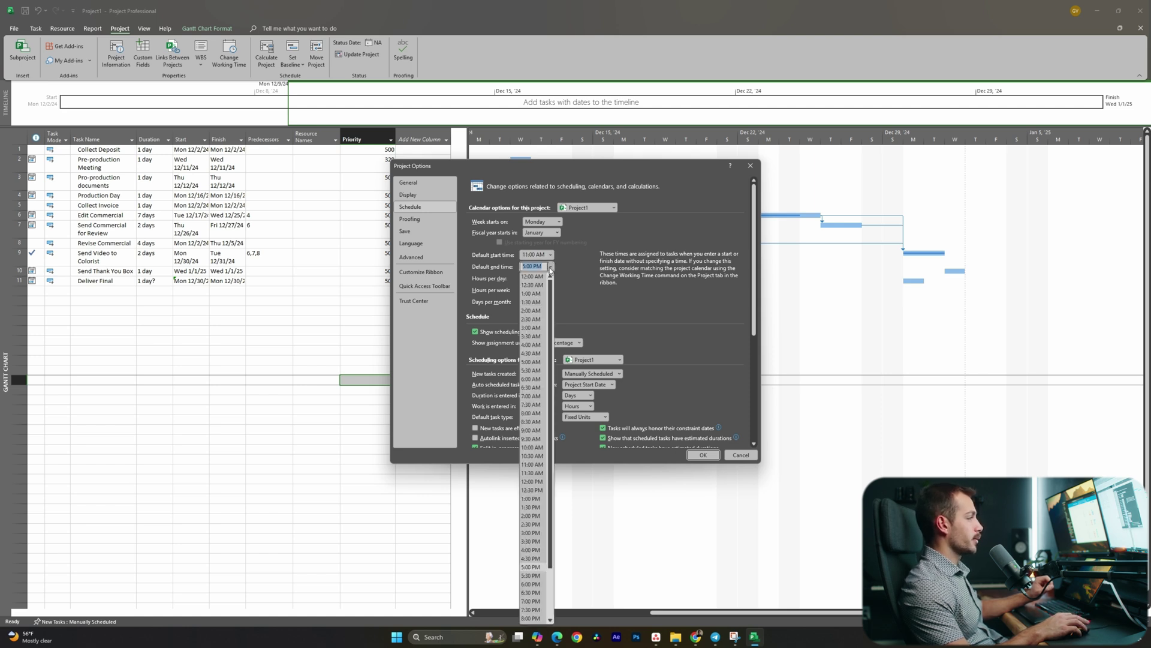
left_click(531, 575)
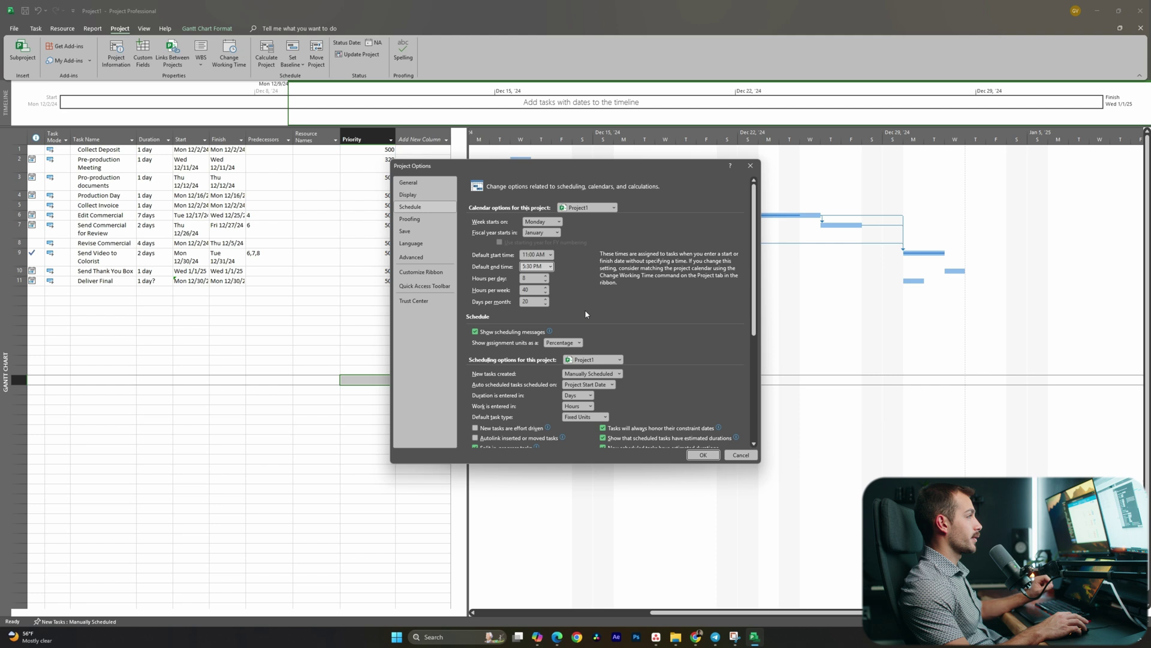
left_click(545, 304)
left_click(546, 304)
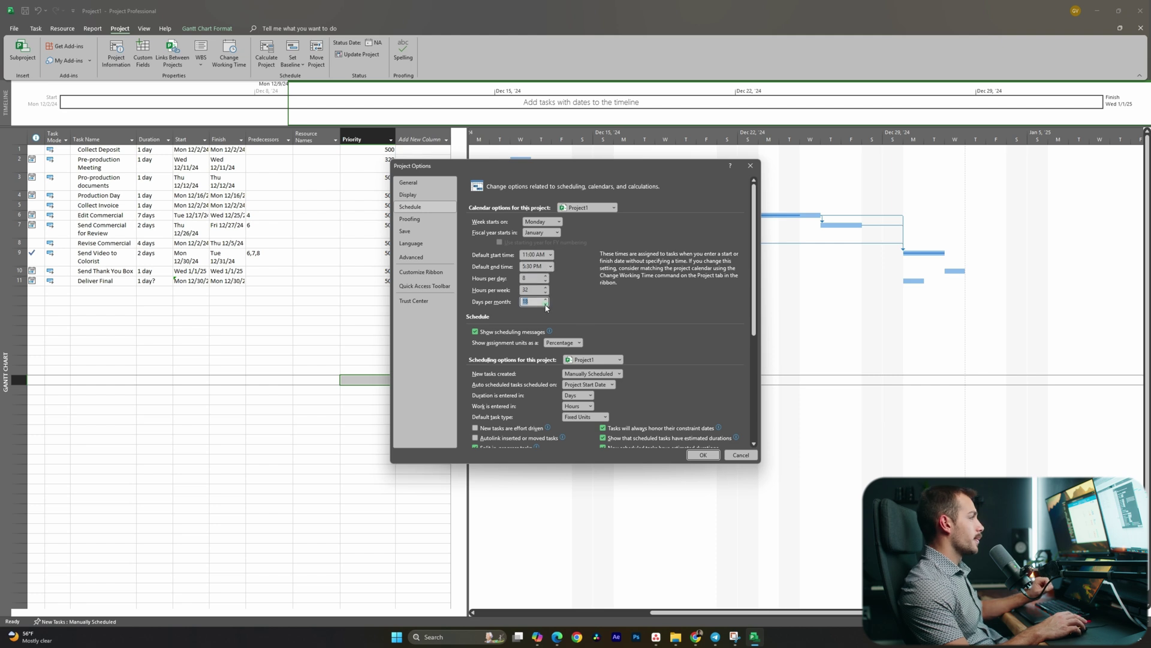
left_click(704, 457)
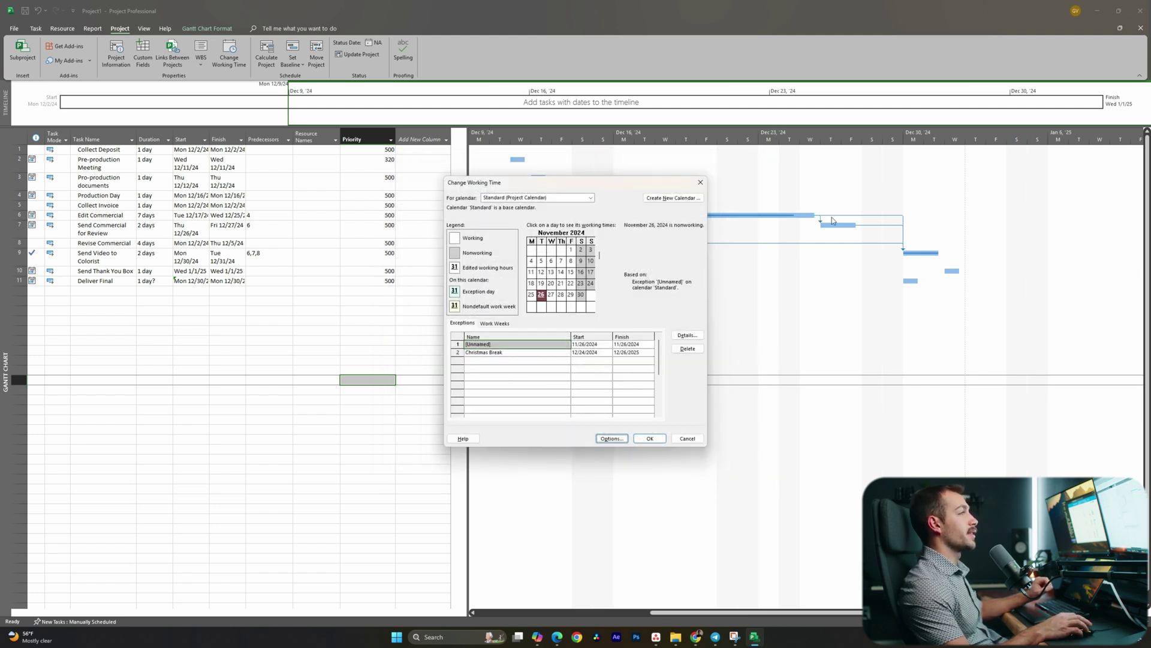
Step: Close the calendar and extend Pre-production documents to 2 days
left_click(641, 439)
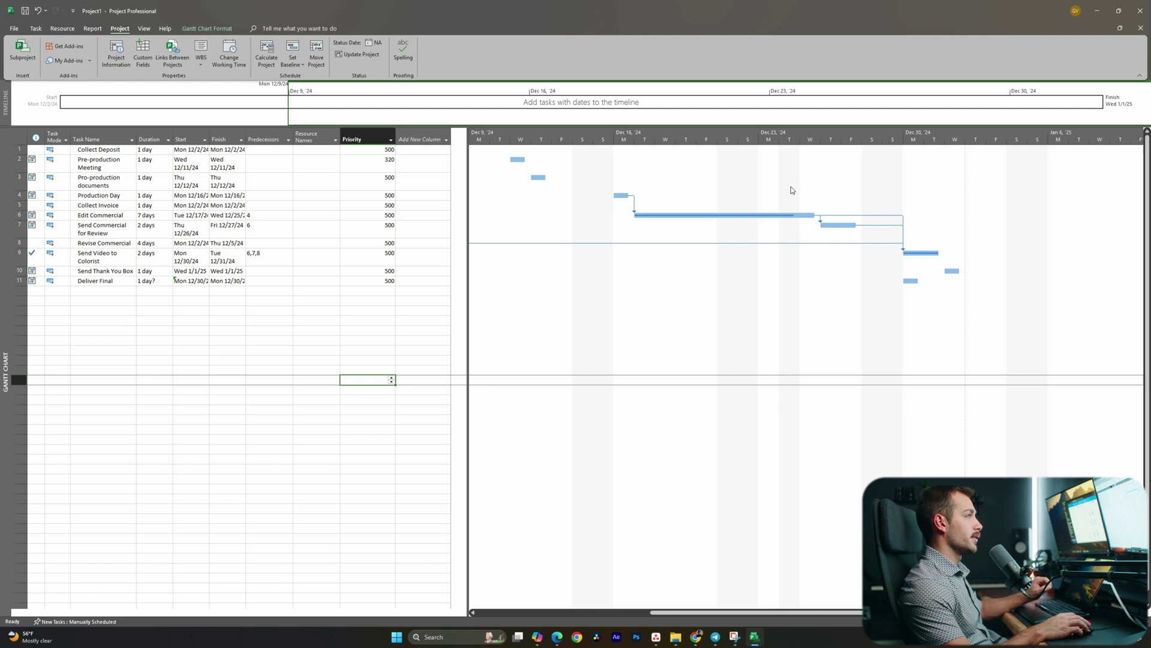
mouse_move(545, 178)
left_mouse_down()
mouse_move(562, 178)
mouse_move(551, 179)
left_mouse_up()
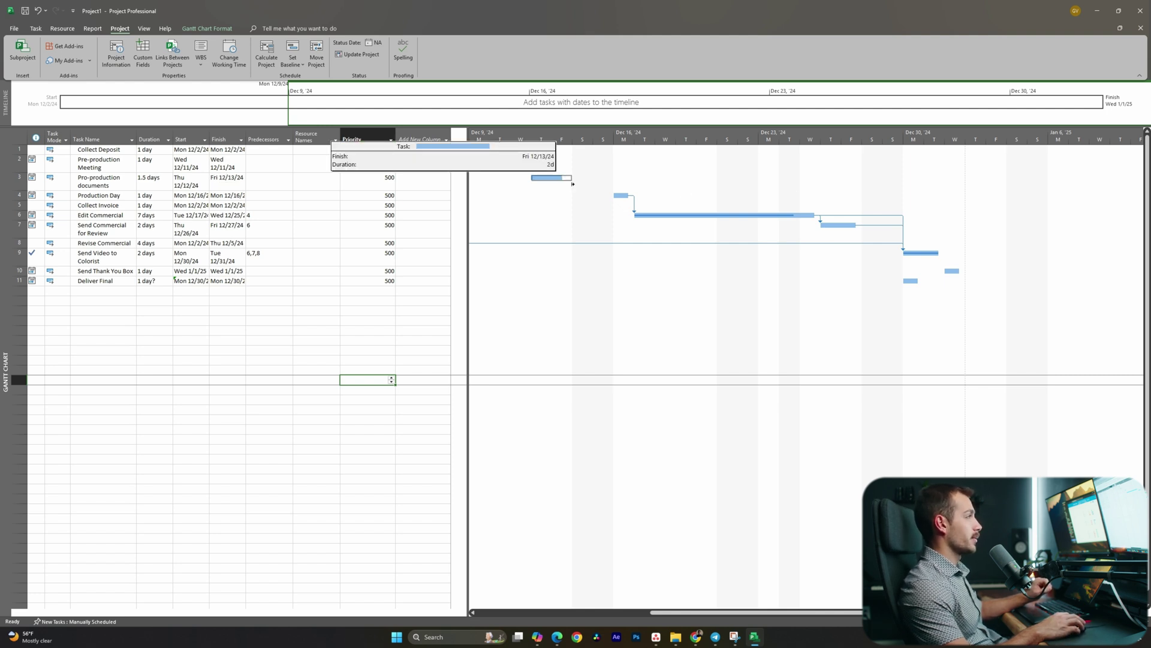
left_click_drag(563, 179, 545, 159)
Step: Give Pre-production Meeting a Must Finish On constraint dated Wed 12/11/24
double_click(100, 167)
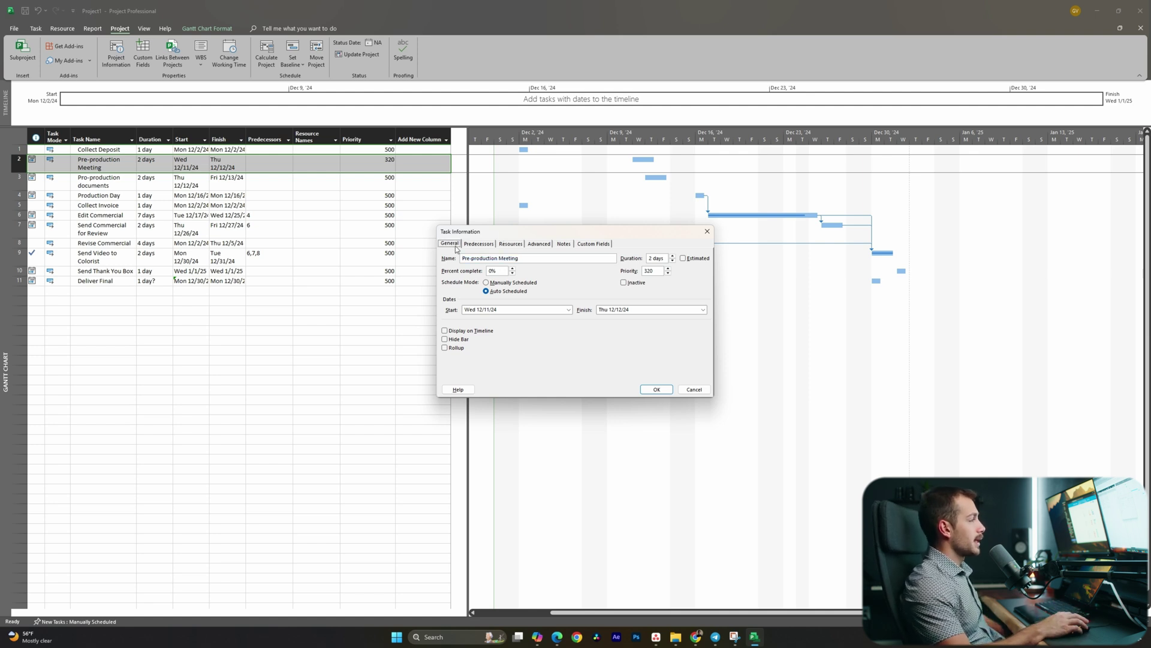
left_click(509, 244)
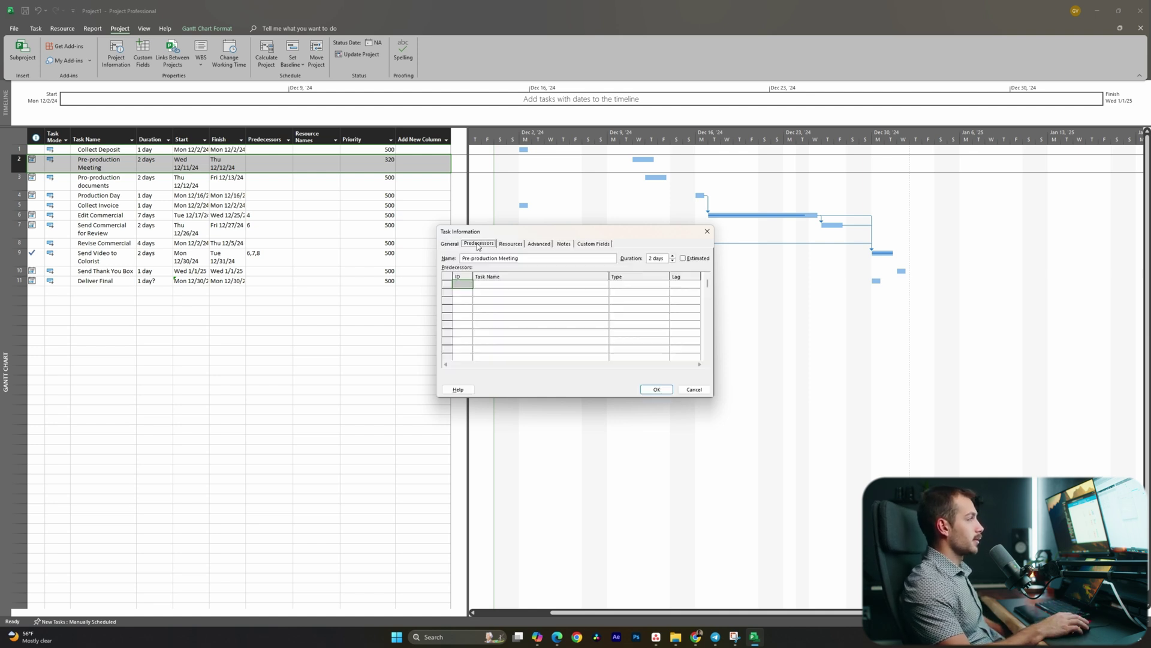
left_click(538, 243)
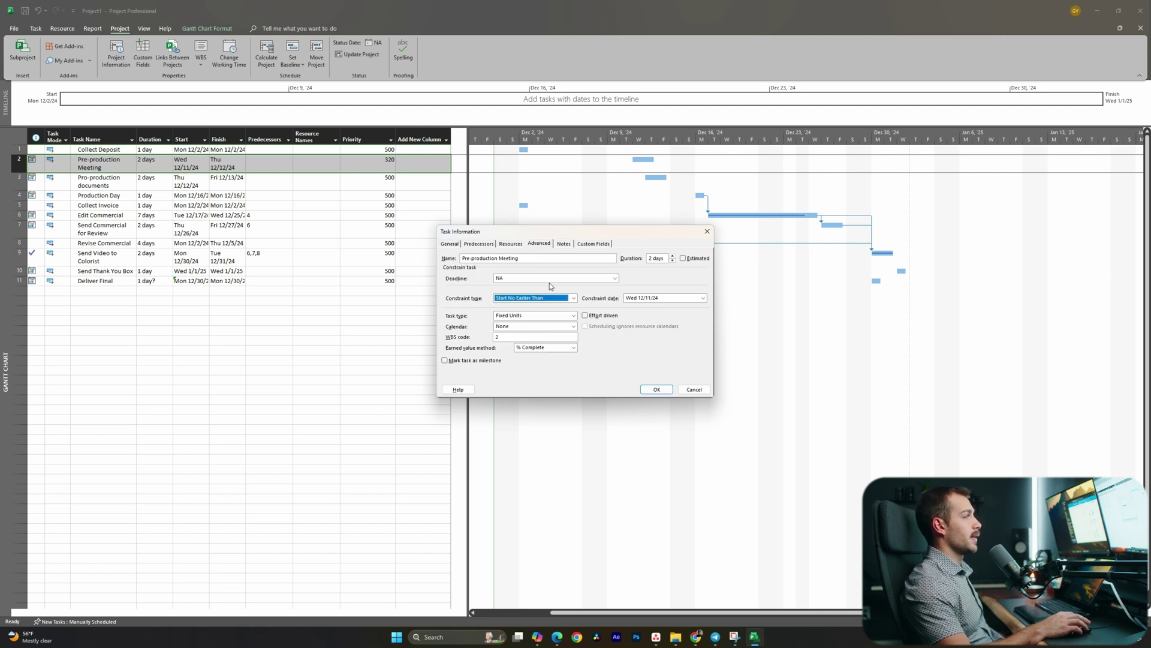
left_click(573, 299)
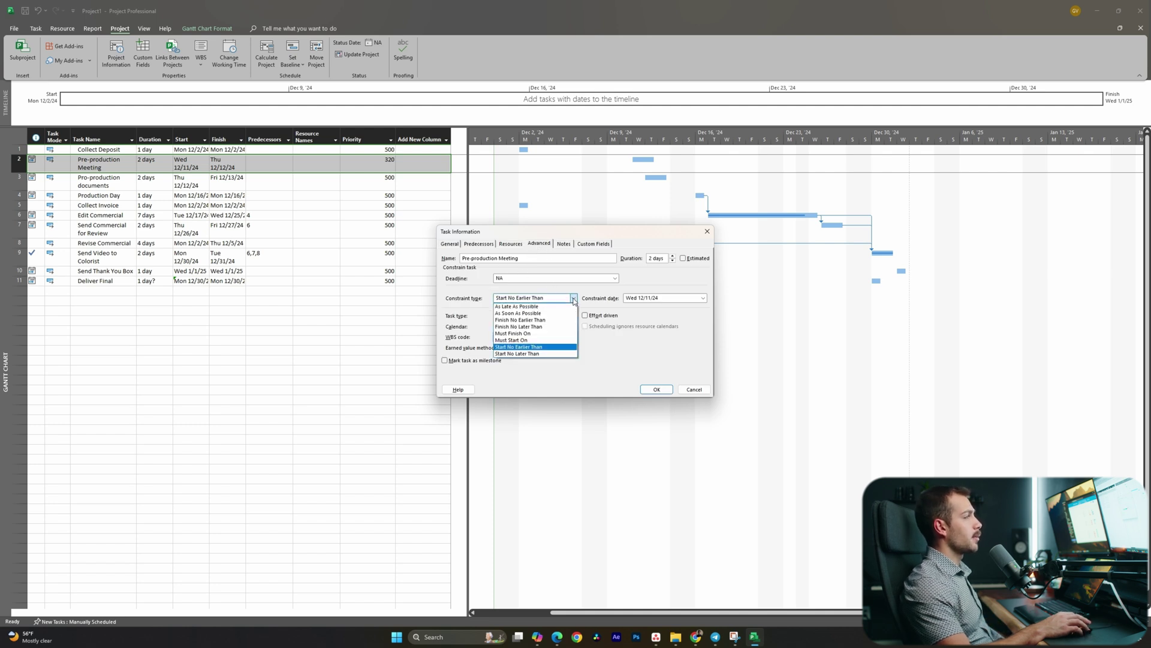
left_click(535, 334)
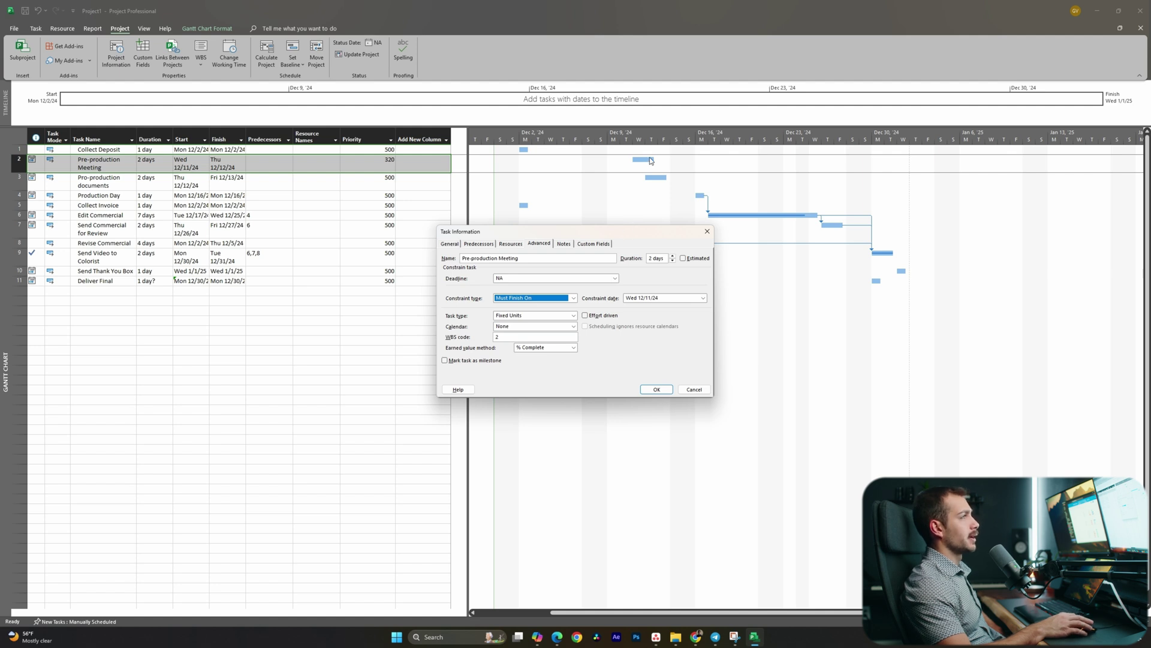
key("Tab")
left_click(656, 390)
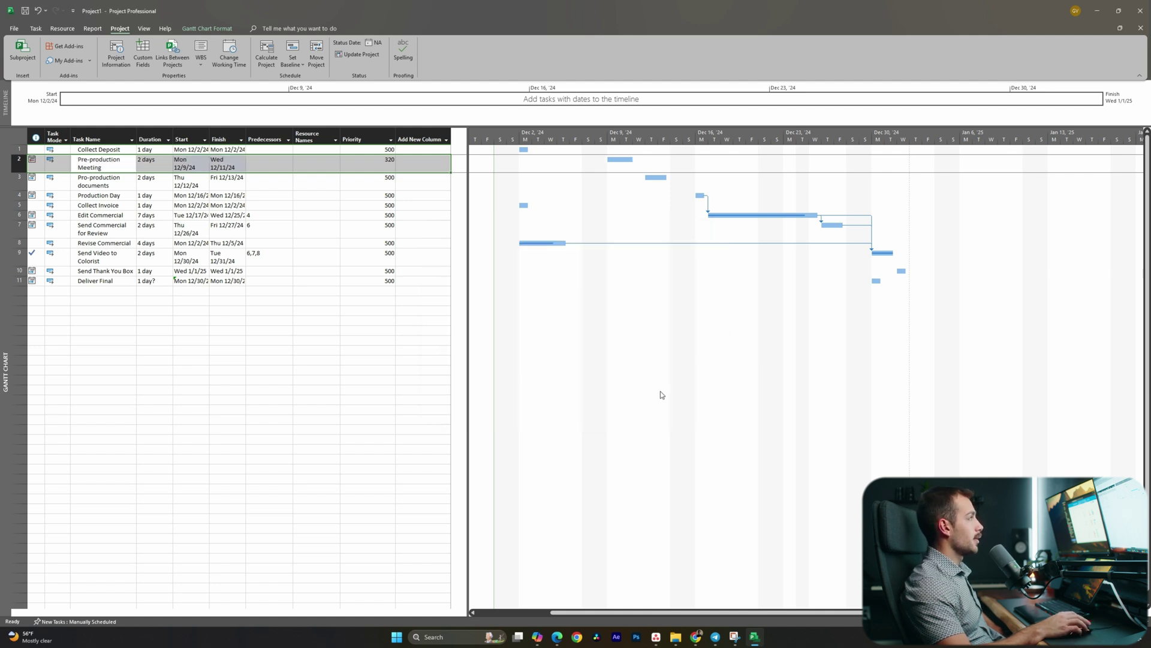
left_click(269, 319)
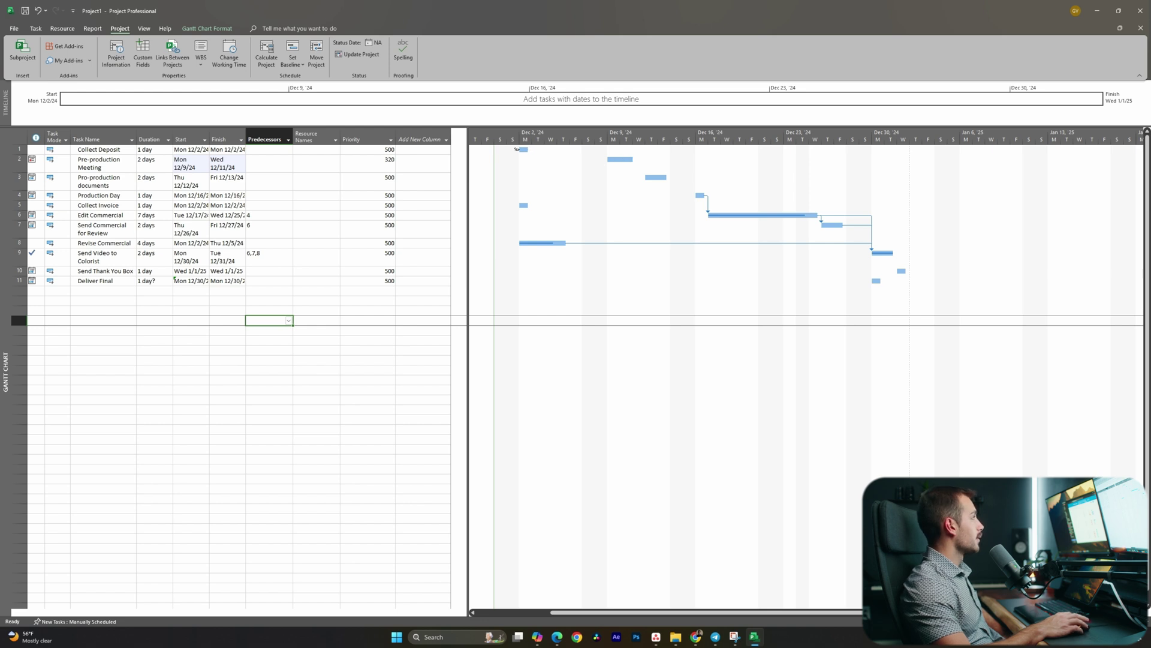
Step: Attempt to move the Pre-production Meeting bar, then cancel to keep its Must Finish On constraint
left_click_drag(631, 159, 634, 162)
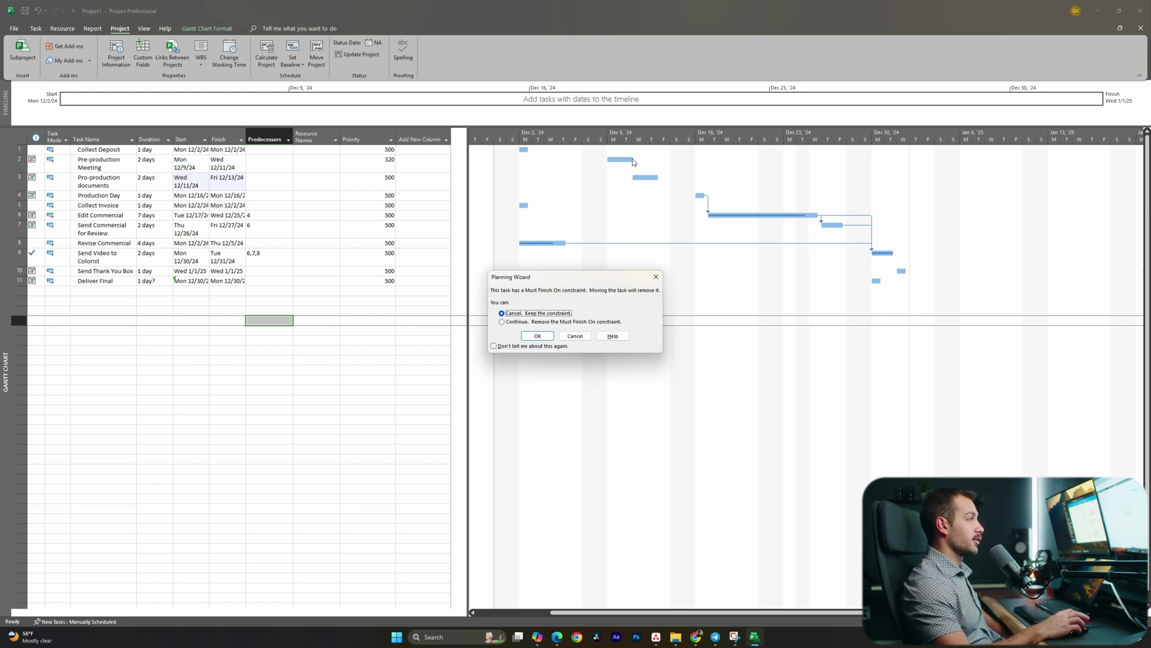
left_click(564, 336)
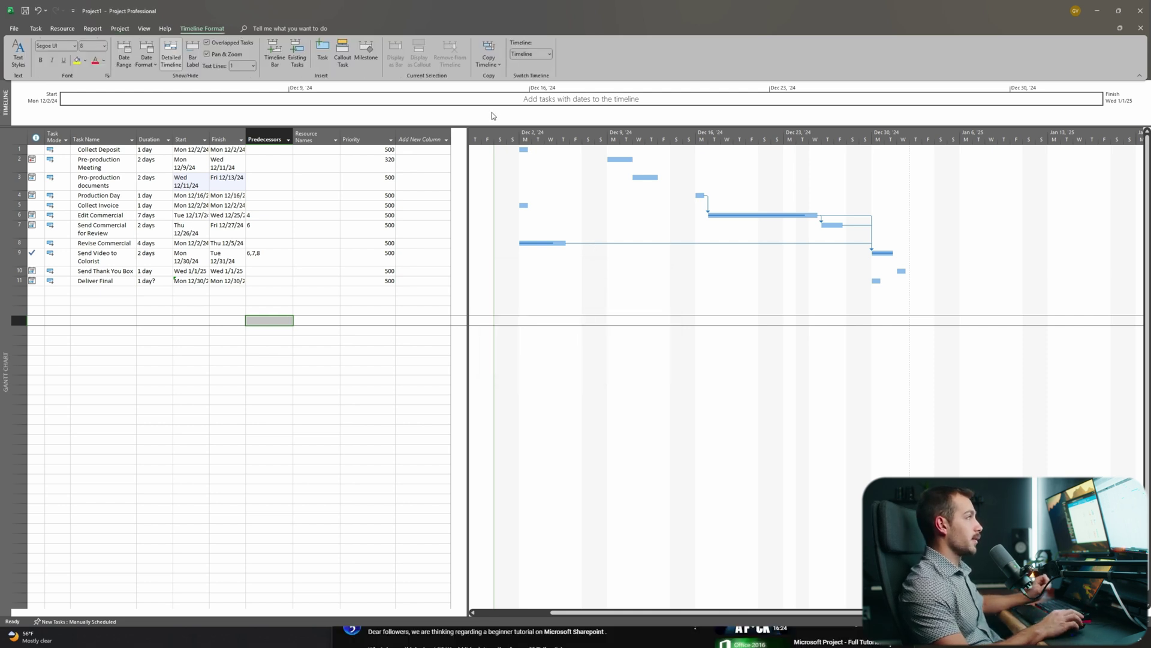
left_click(146, 30)
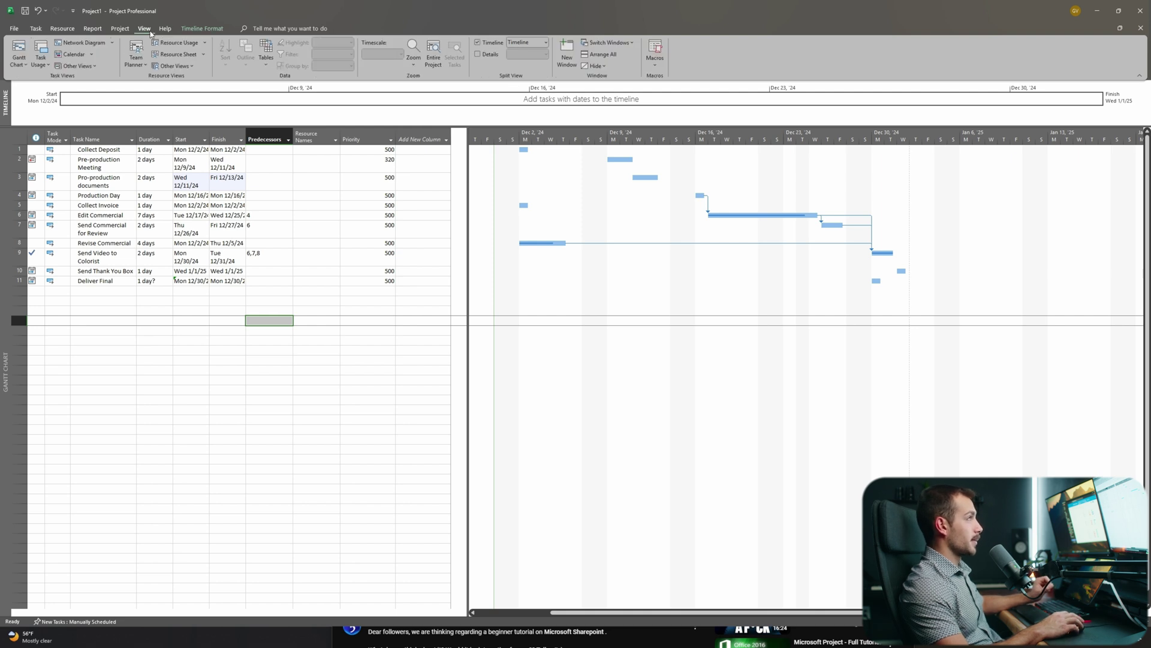
Step: Add Production Day, Collect Invoice, Edit Commercial and Send Commercial for Review to the timeline
left_click(478, 43)
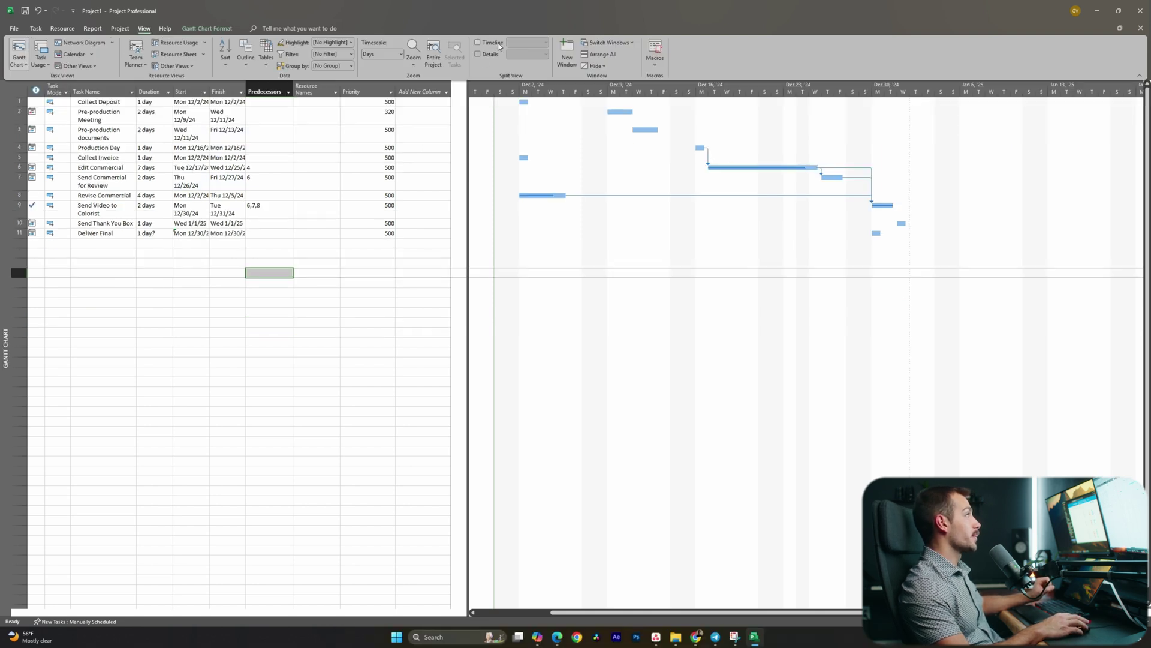
left_click(493, 42)
left_click(546, 91)
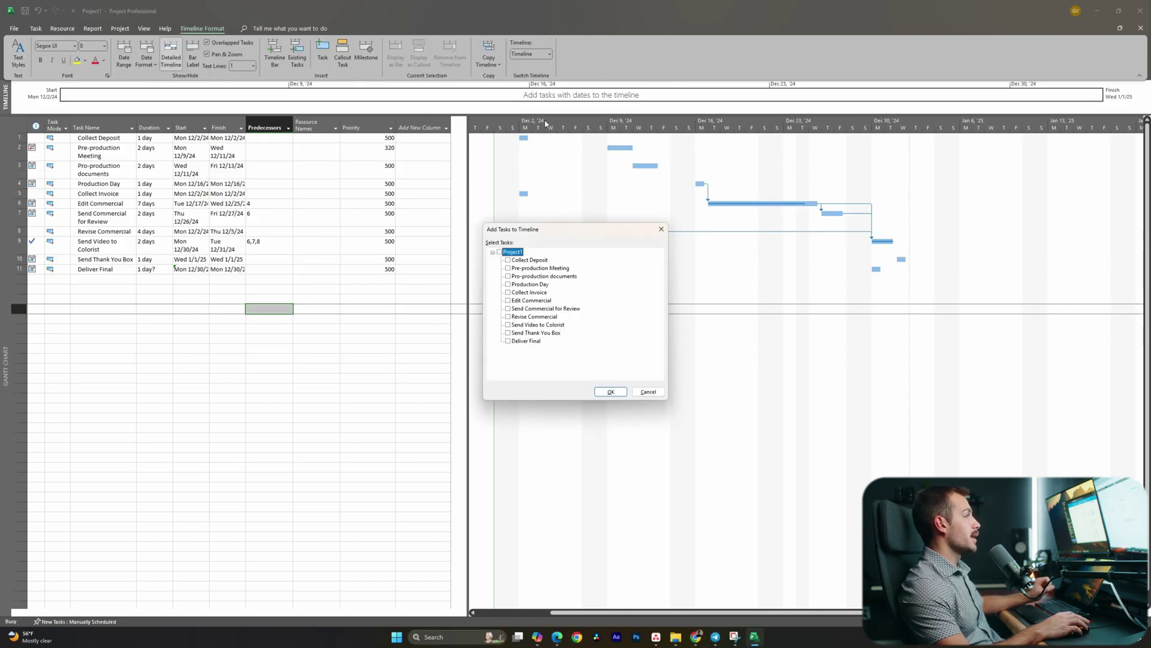
left_click(530, 284)
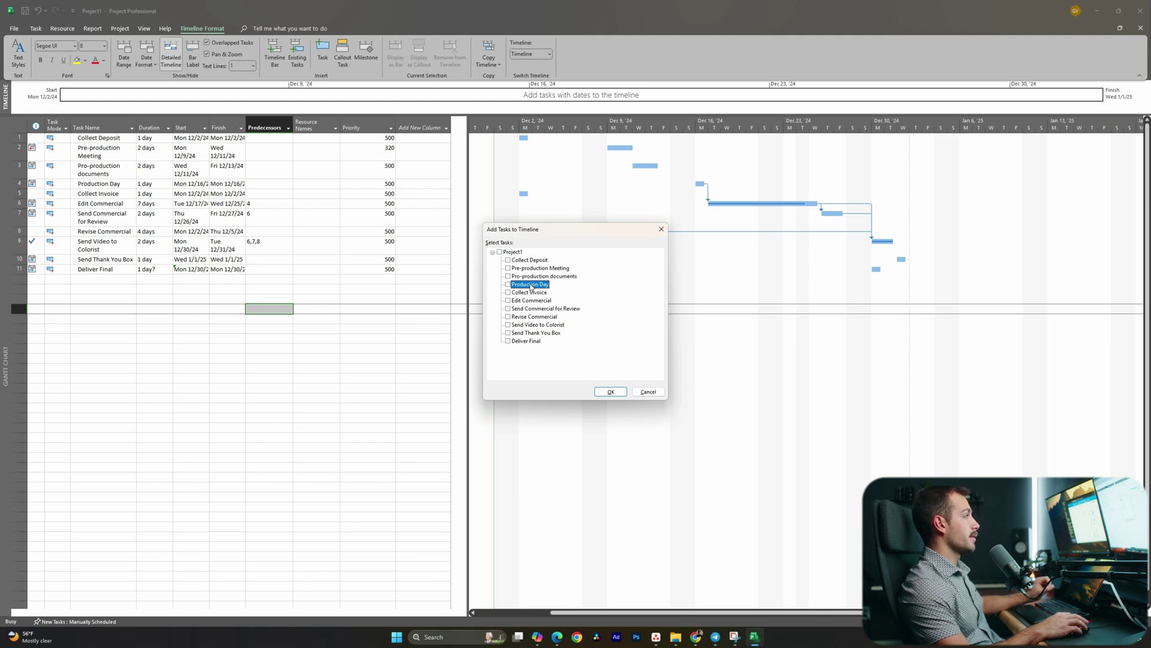
left_click(530, 292)
left_click(530, 300)
left_click(530, 308)
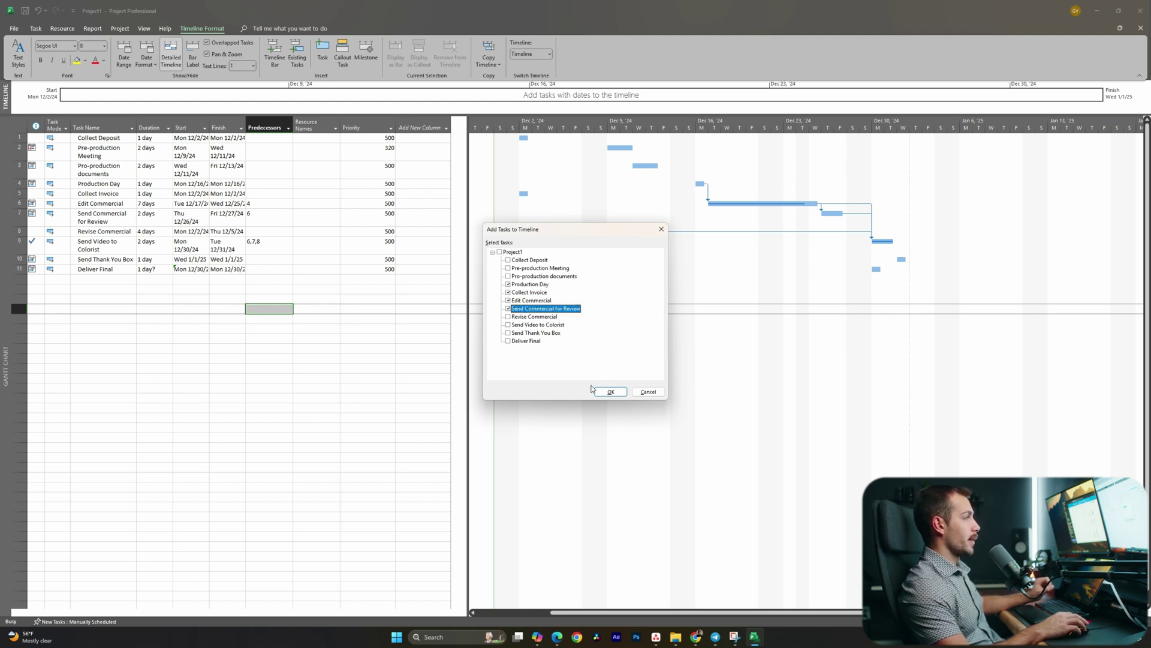
left_click(609, 391)
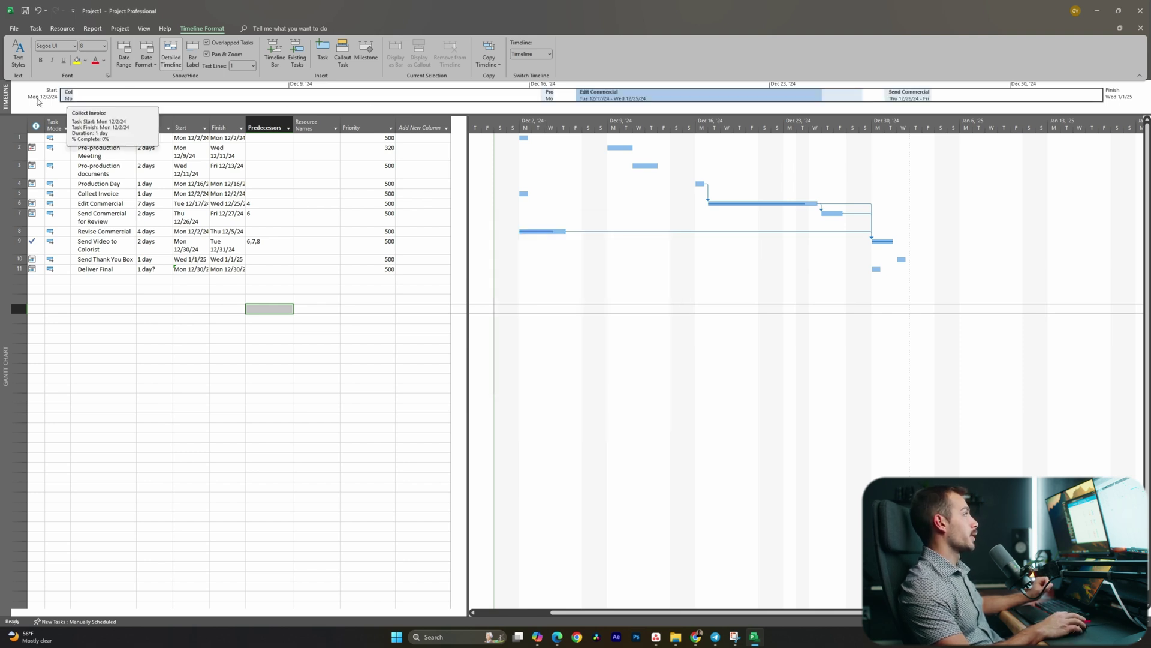
right_click(607, 94)
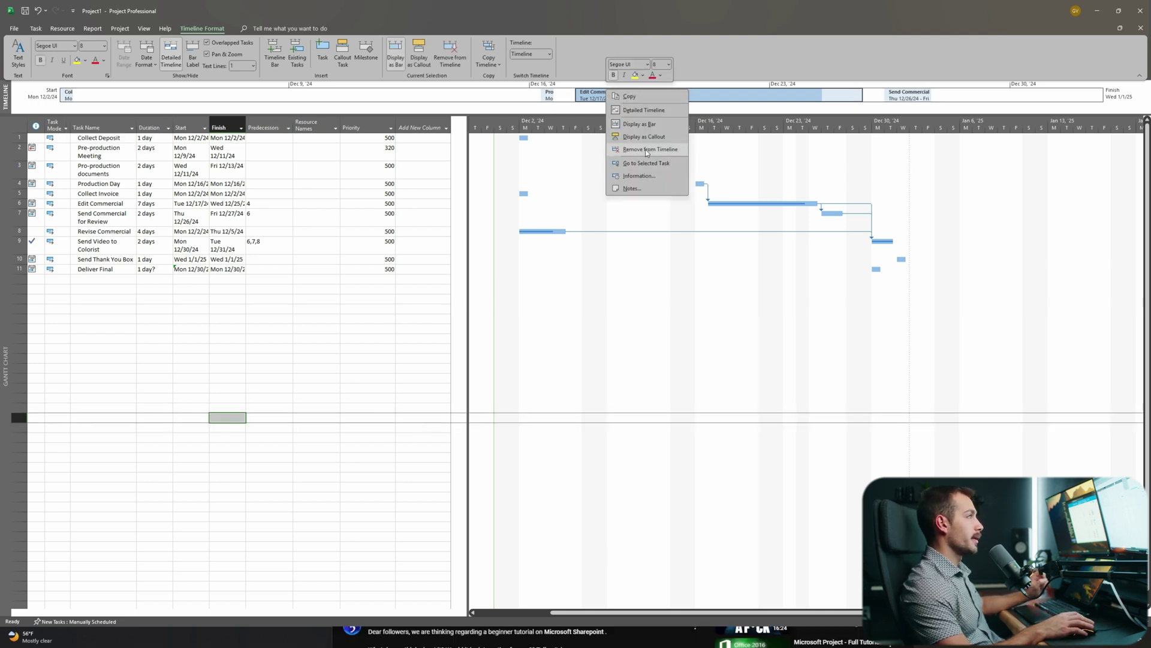
left_click(646, 167)
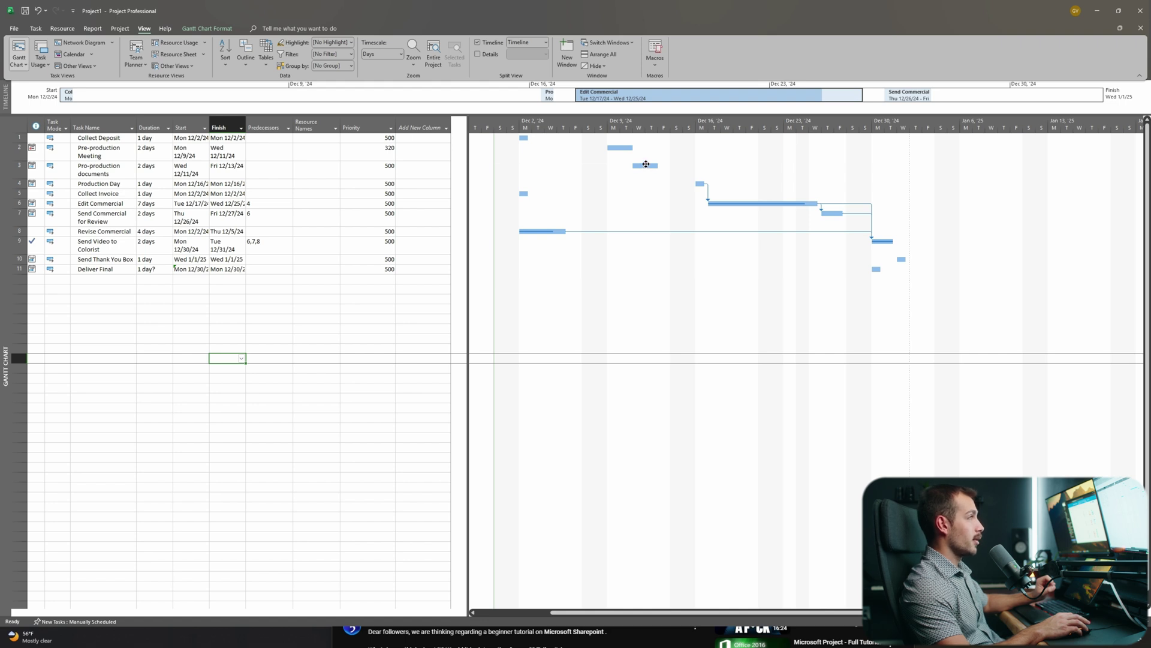
Step: Link Pre-production documents Finish-to-Start to Production Day, making task 3 its predecessor
left_click_drag(646, 164, 694, 183)
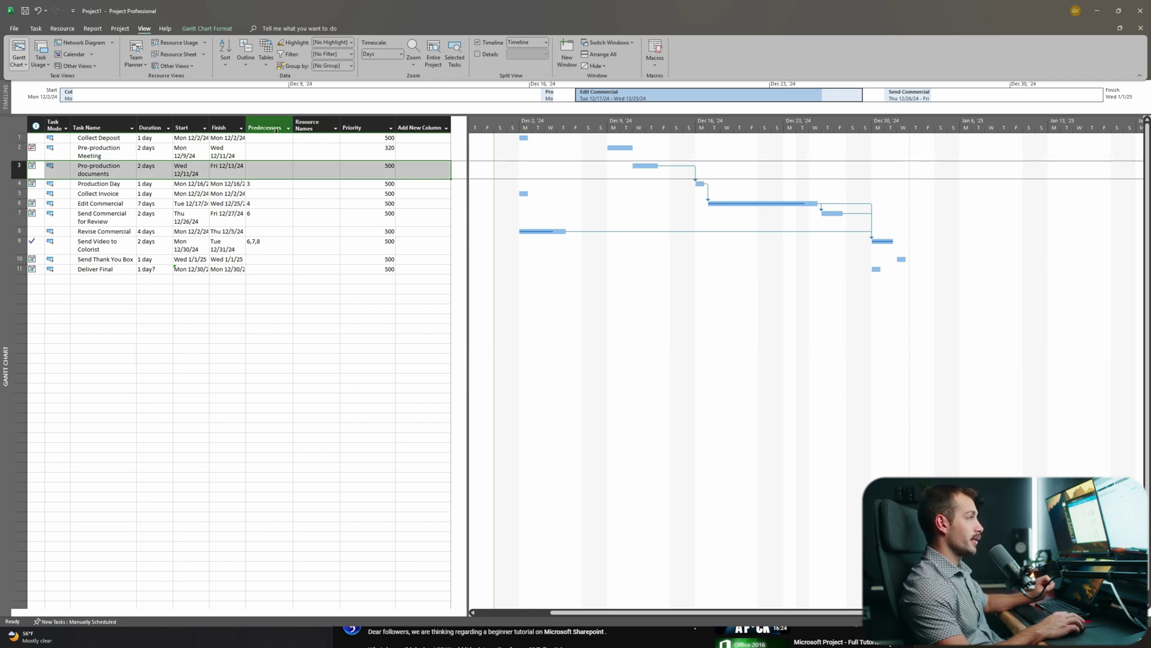
left_click(119, 223)
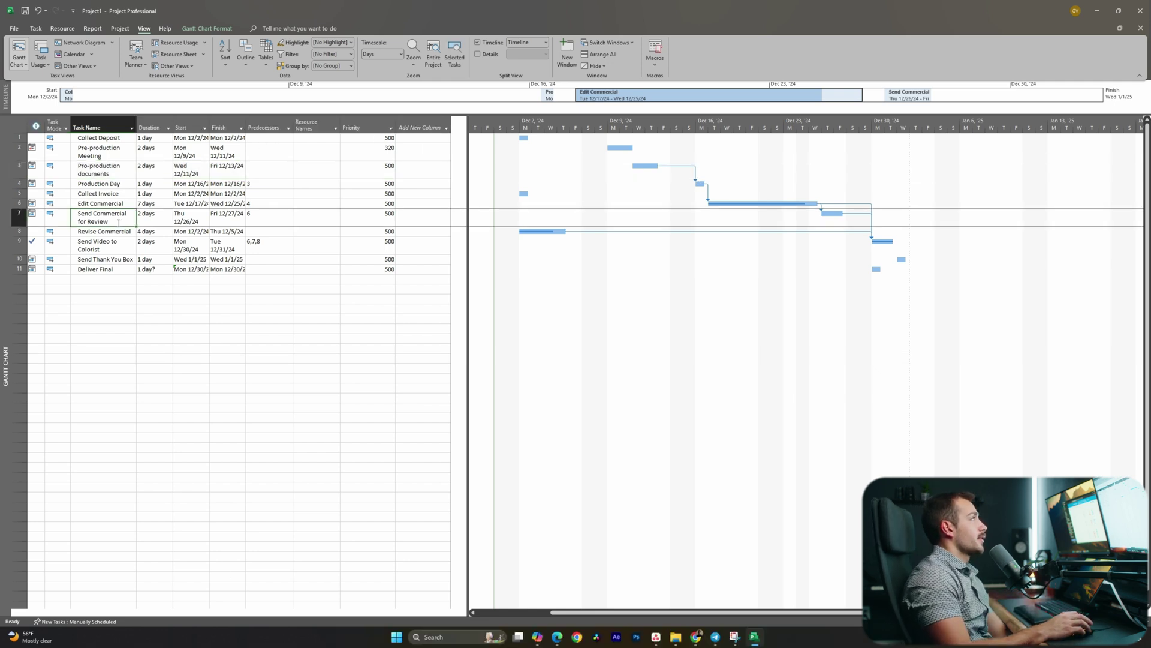
left_click(103, 170)
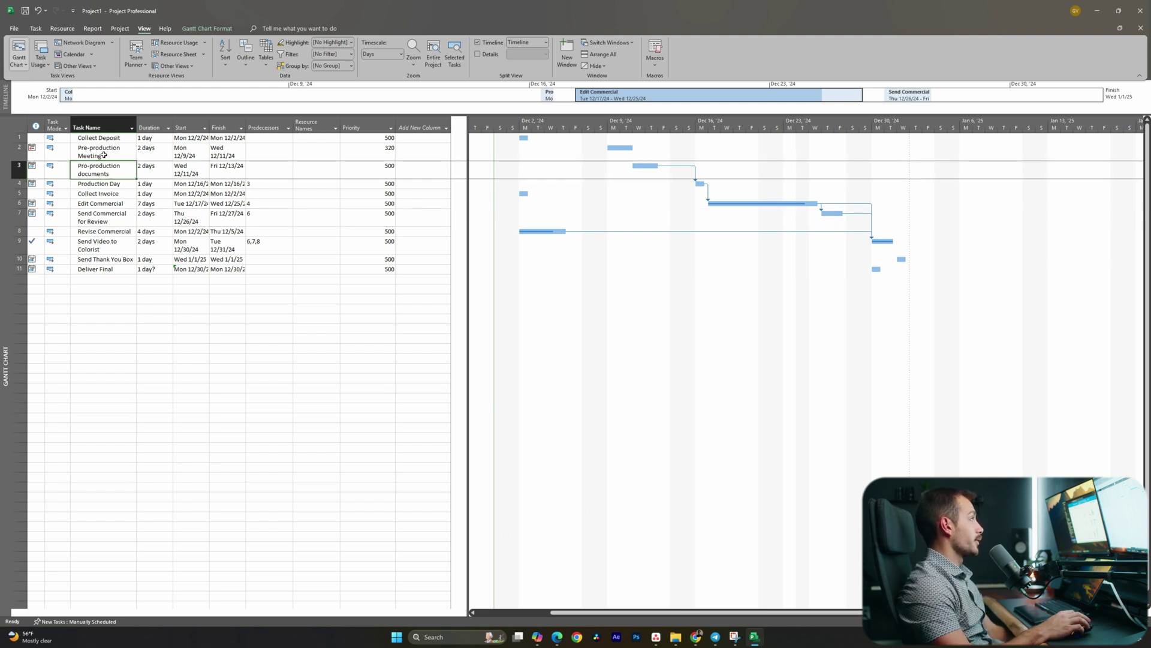
left_click(107, 156)
left_click(36, 29)
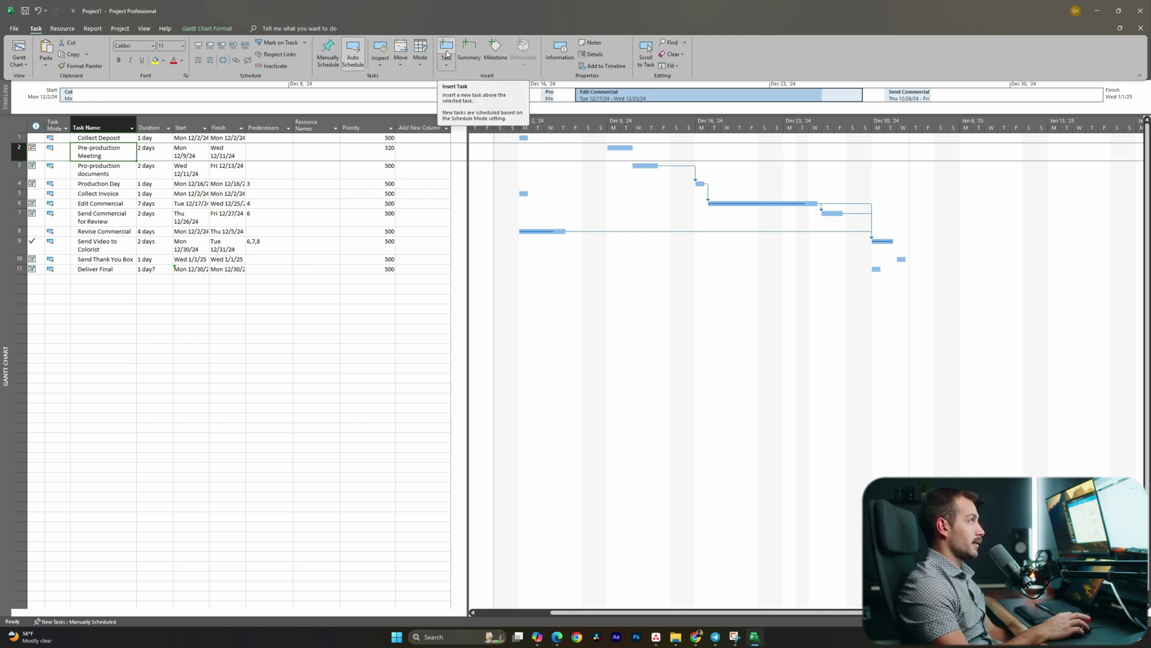
Step: Insert a summary task named 'Pre-Production' above Pre-production Meeting
left_click(466, 57)
type("Pre-Production")
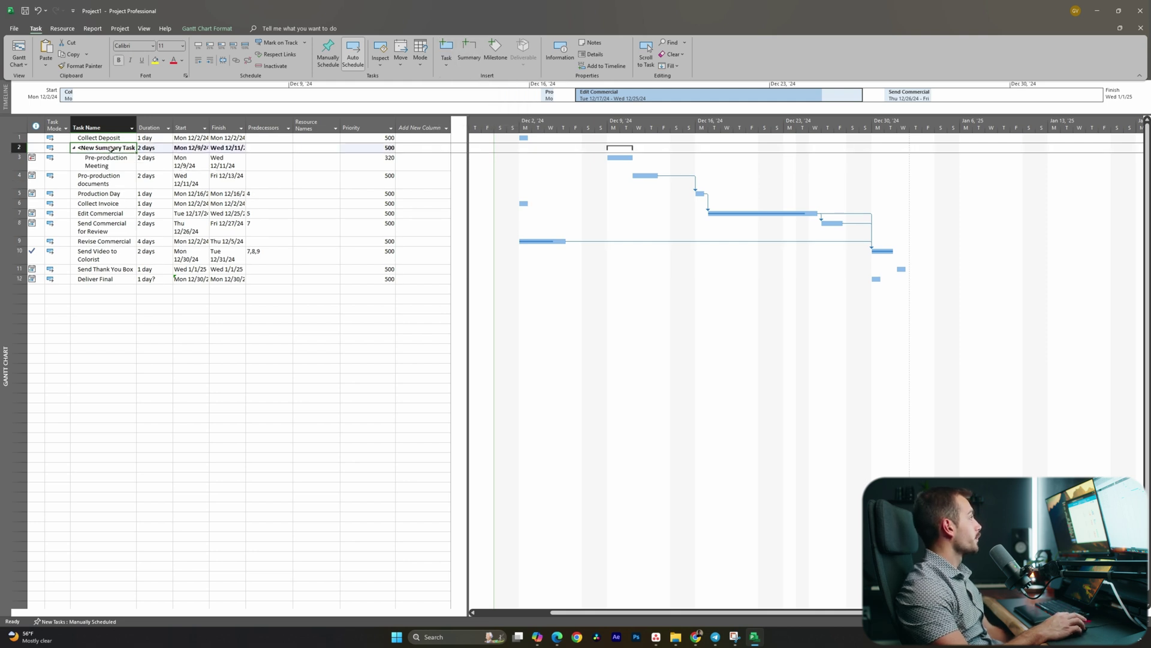
key("Return")
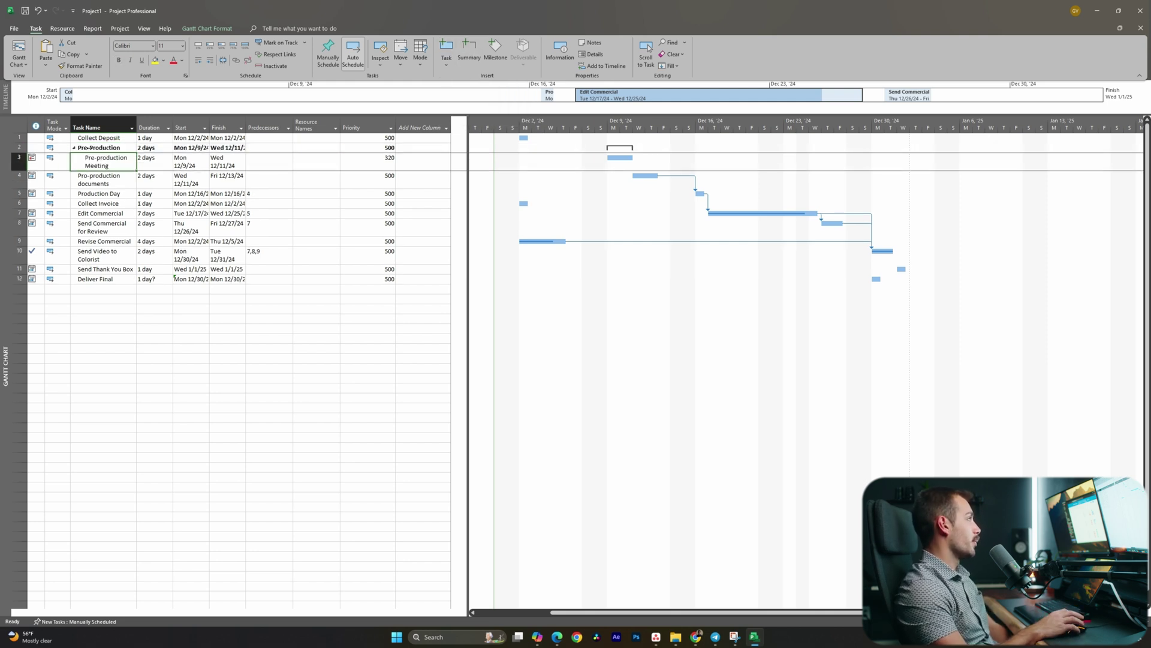
Step: Move Pre-production documents under the Pre-Production summary, which then spans 12/9–12/13/24
left_click(97, 147)
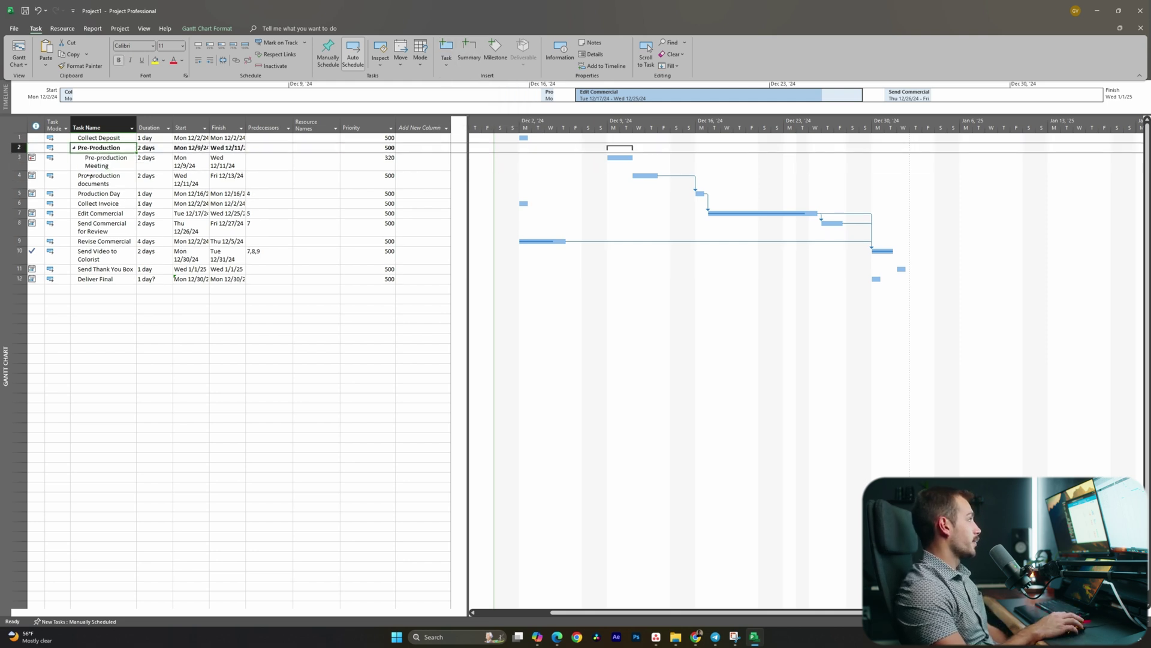
left_click(88, 158)
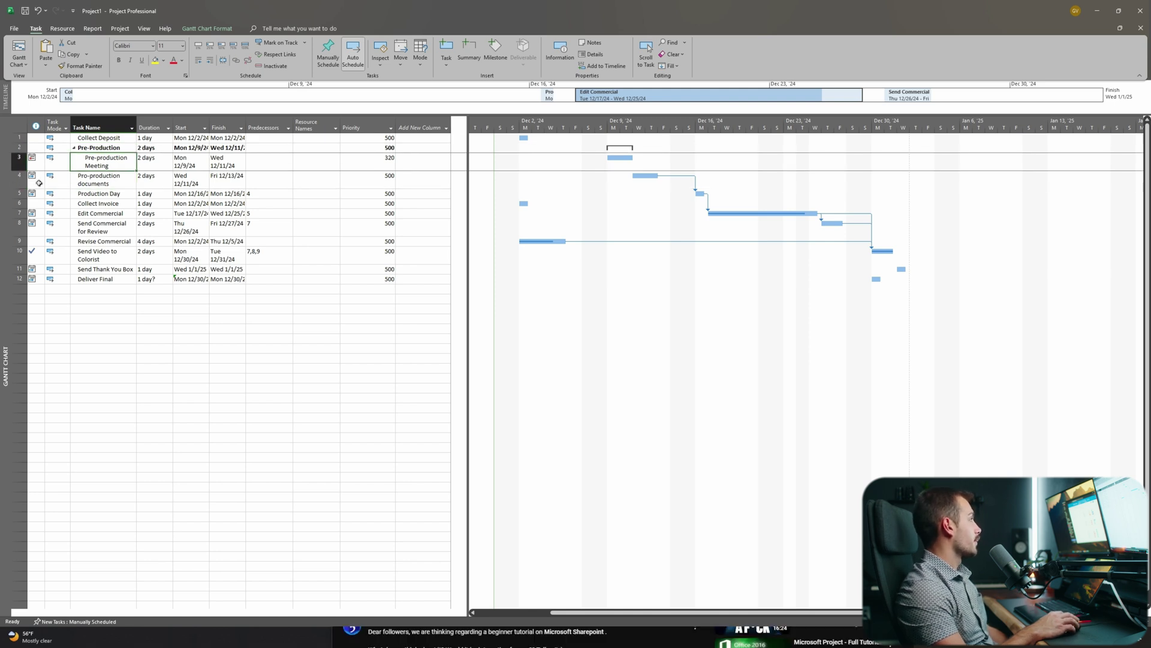
left_click(21, 176)
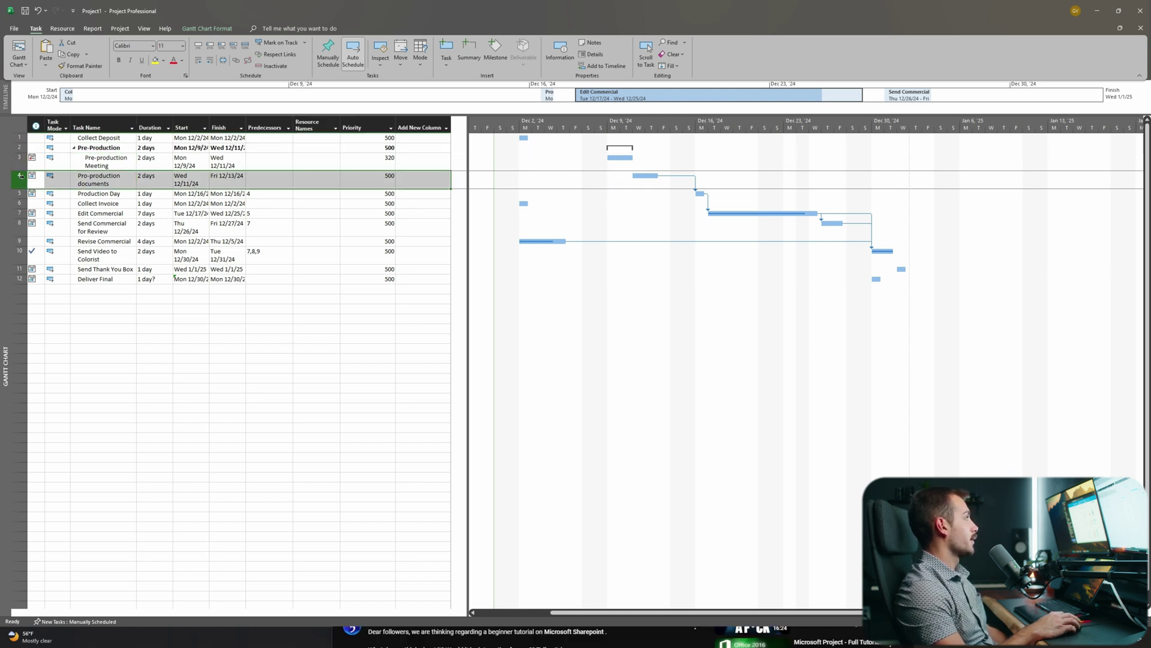
left_click_drag(21, 175, 82, 154)
left_click(40, 149)
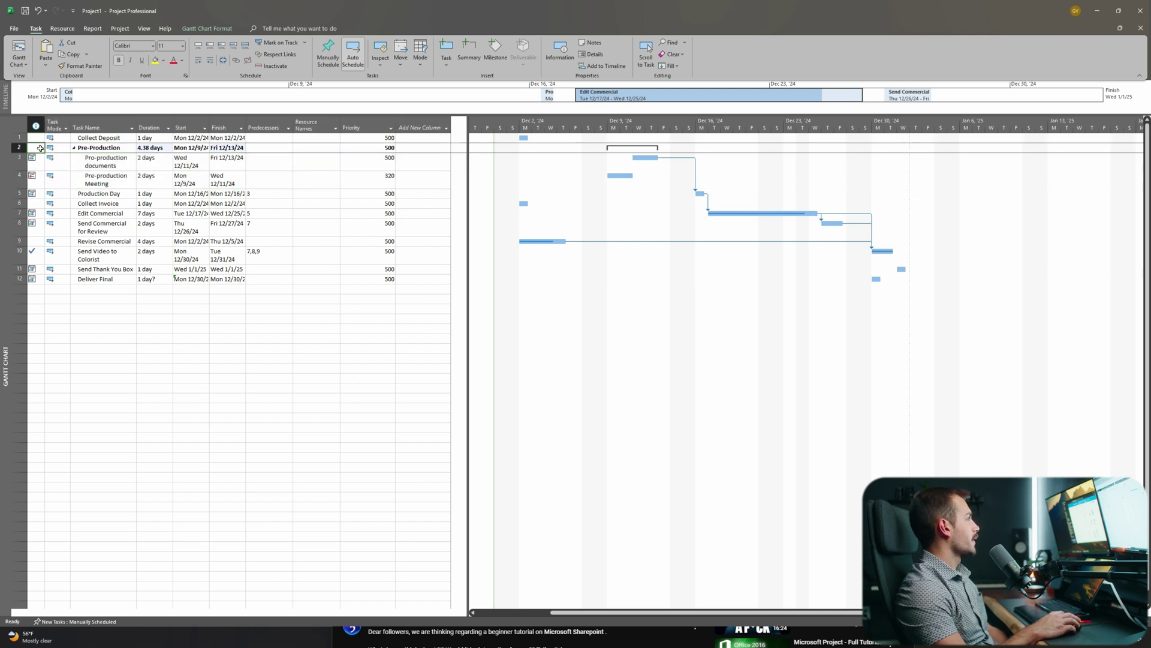
double_click(38, 149)
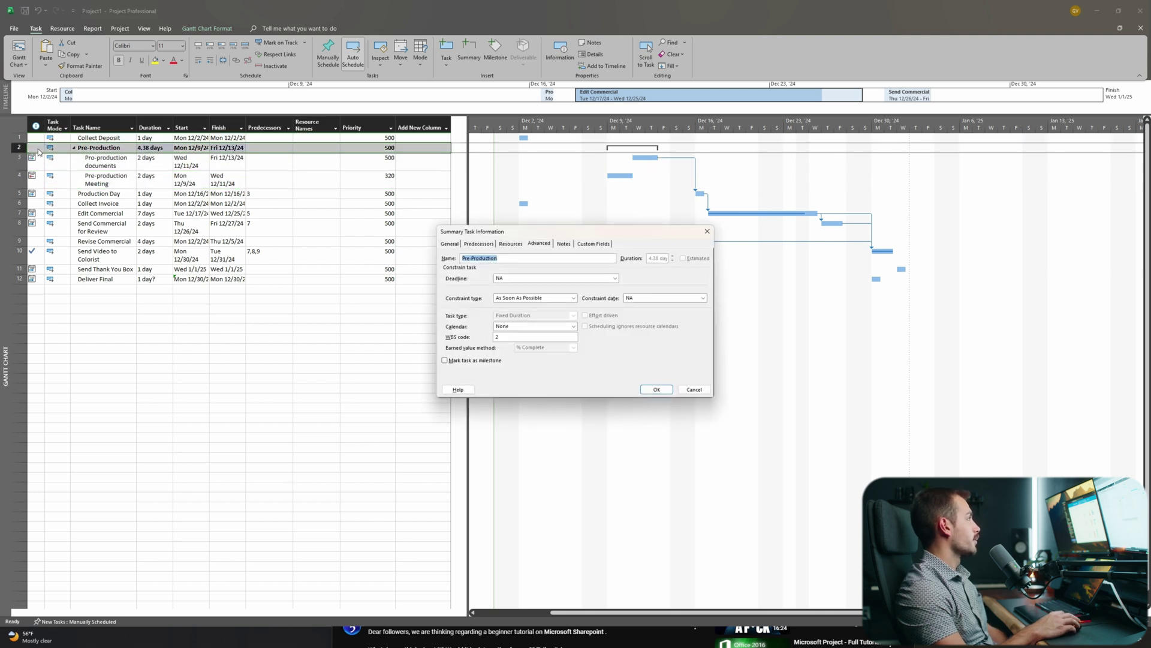
key("Escape")
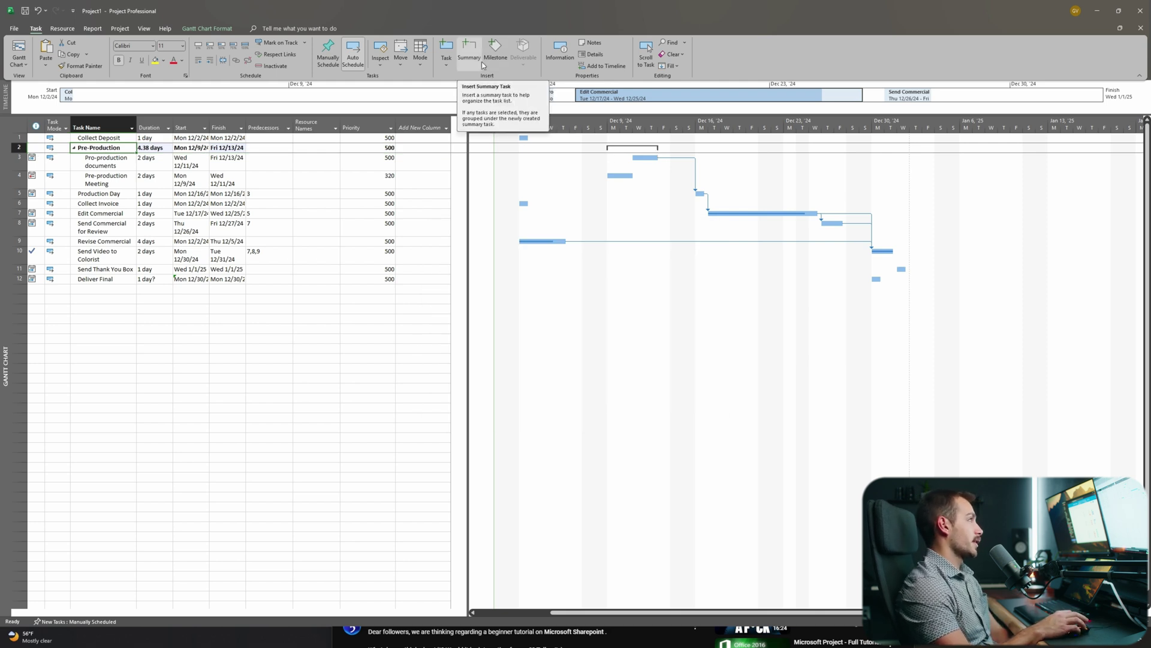
left_click(62, 28)
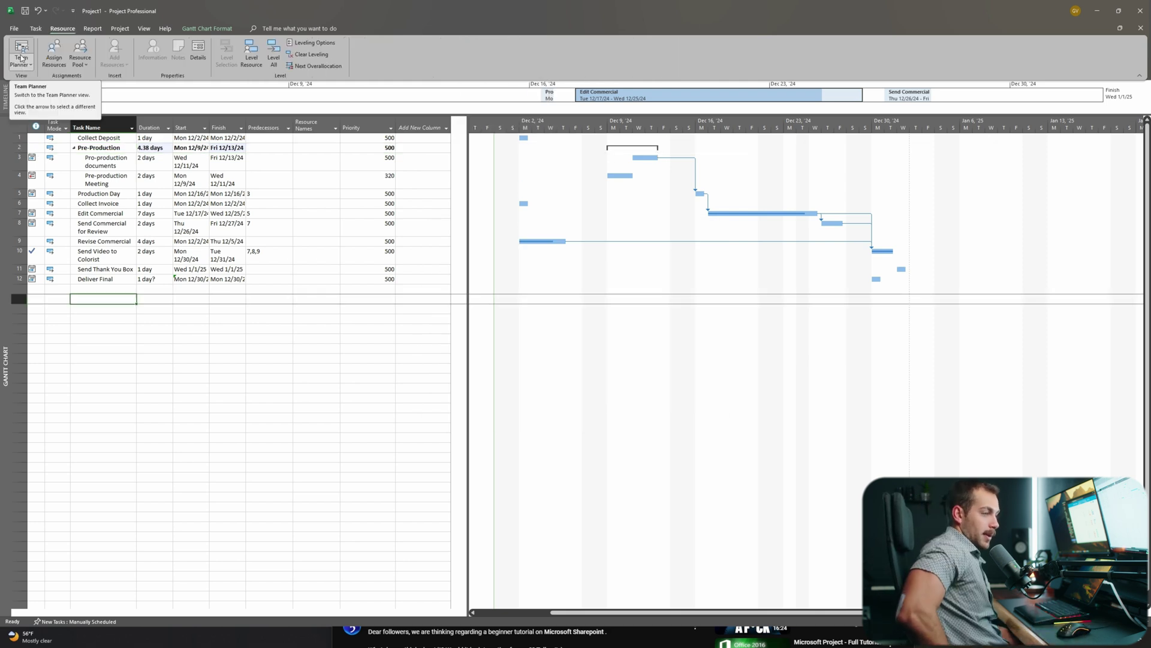
Step: In Team Planner, add a new work resource and enter its name
left_click(24, 64)
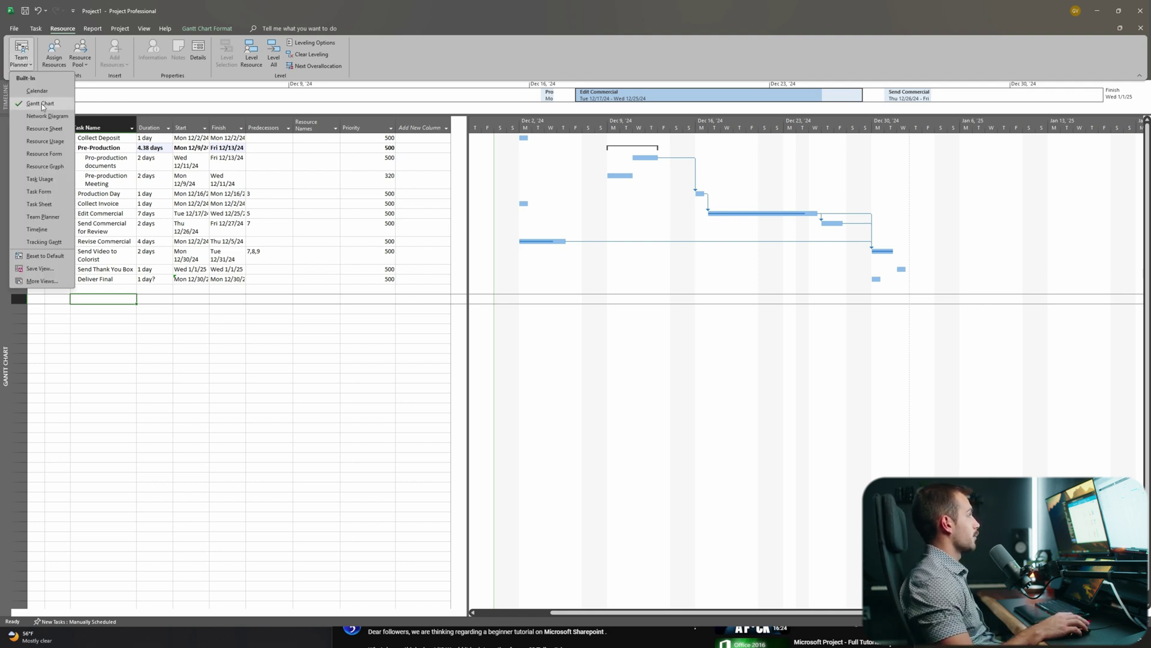
left_click(49, 218)
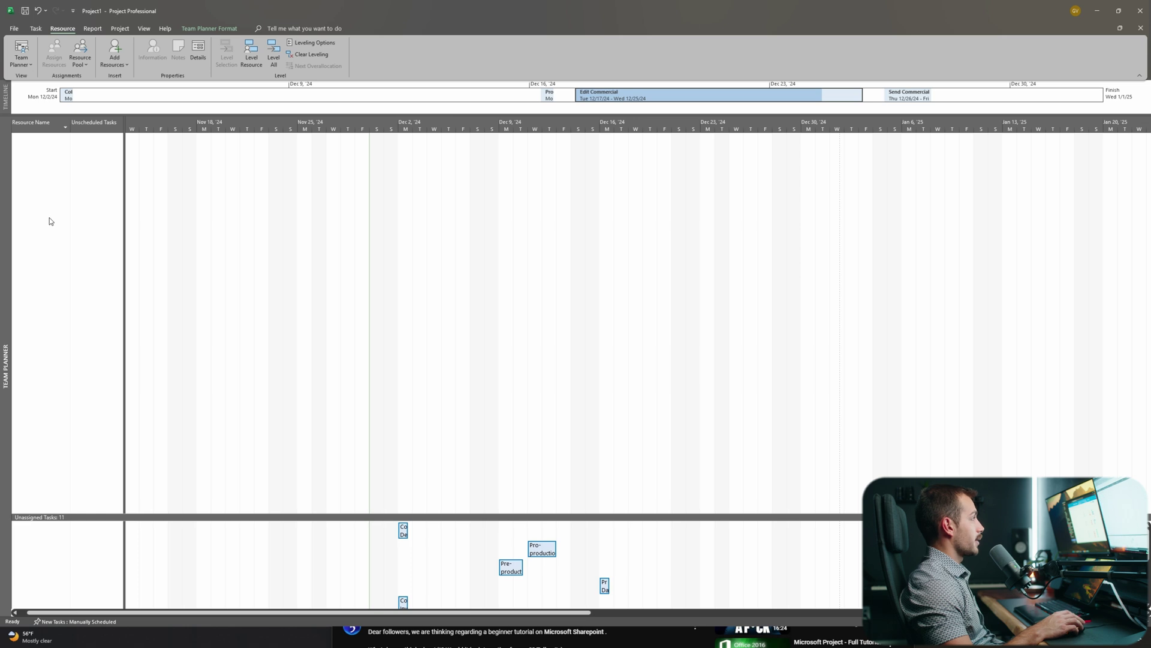
left_click(115, 55)
left_click(142, 141)
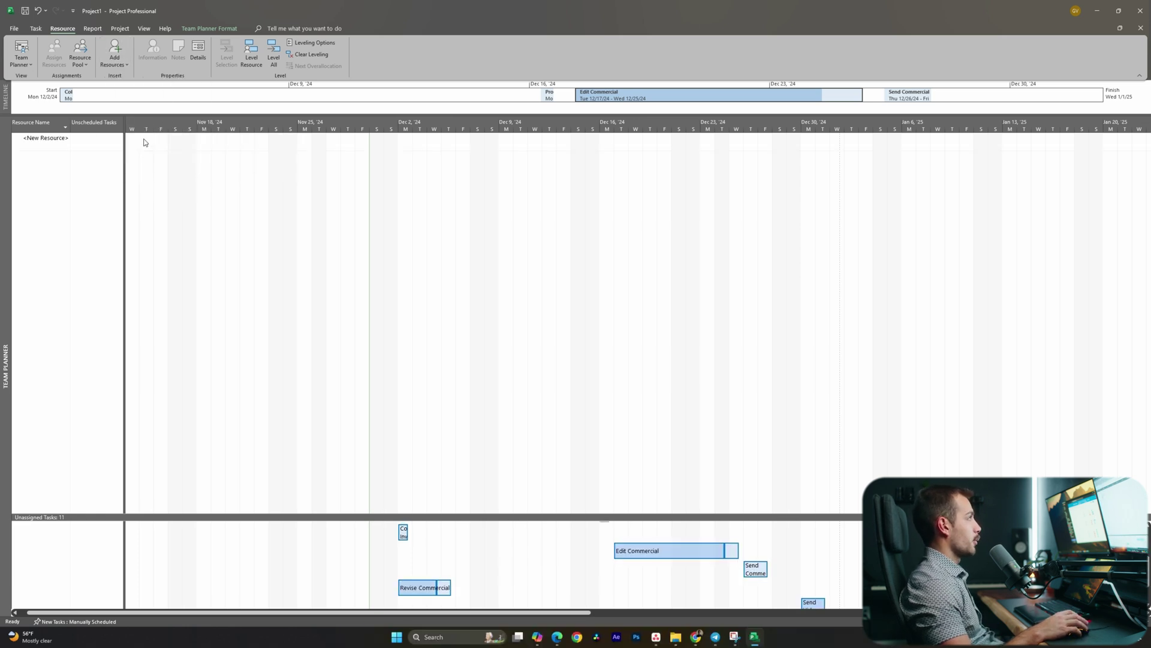
double_click(60, 141)
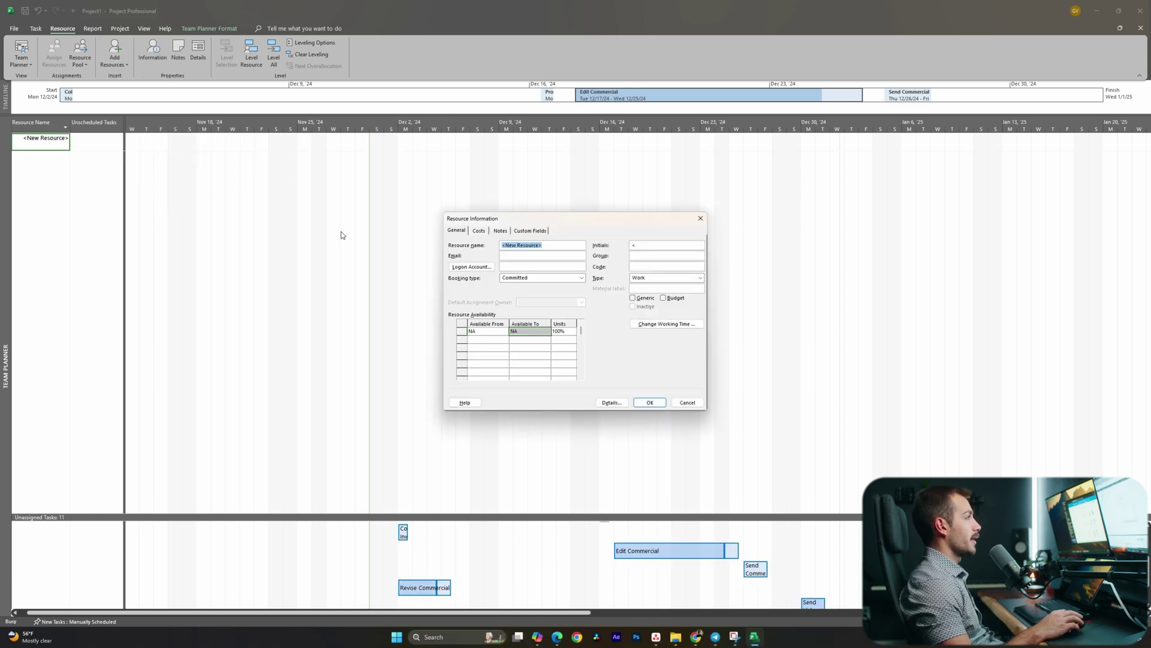
type("Natalie")
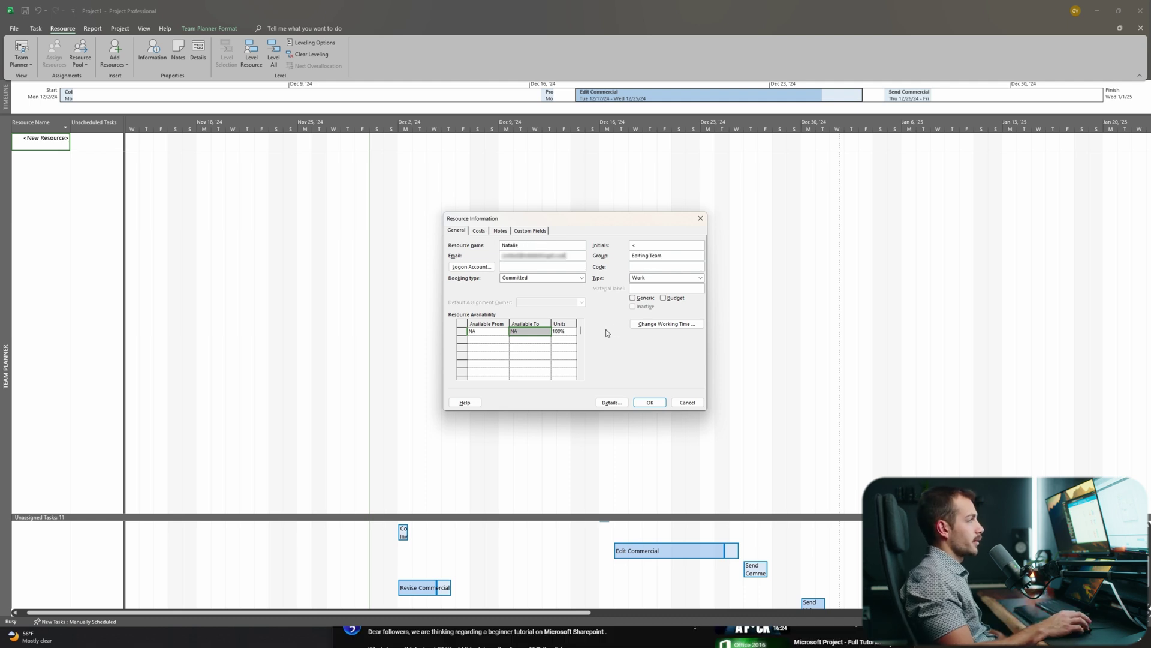
key("Return")
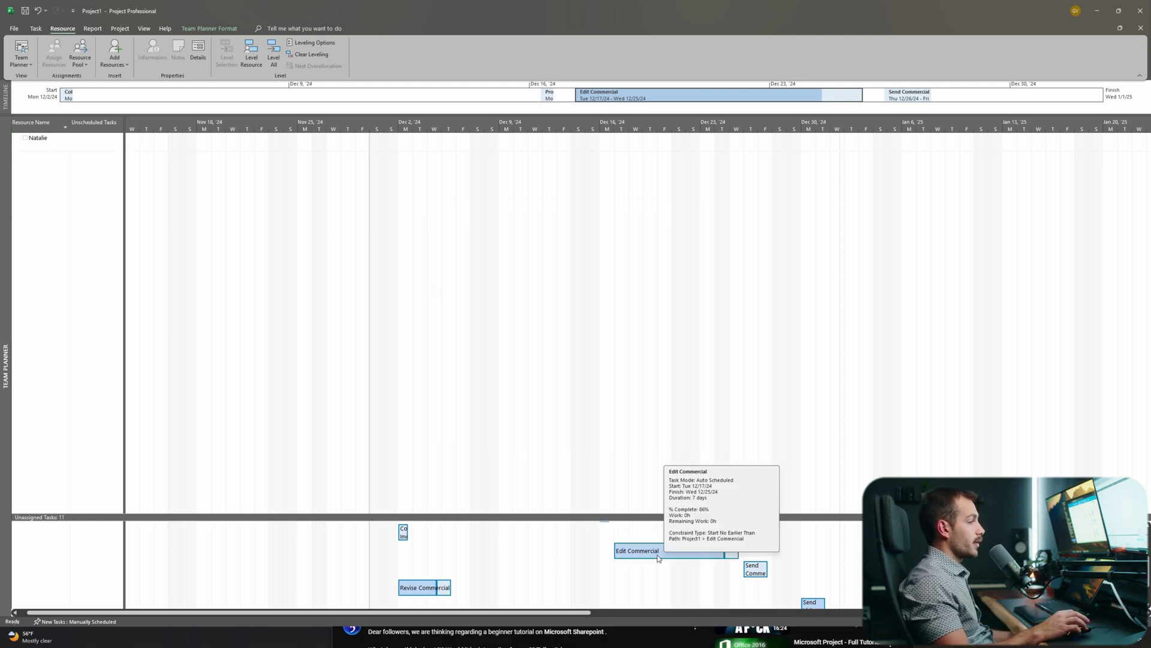
Step: Assign Edit Commercial and Revise Commercial to the new resource
scroll(632, 520, "down", 1)
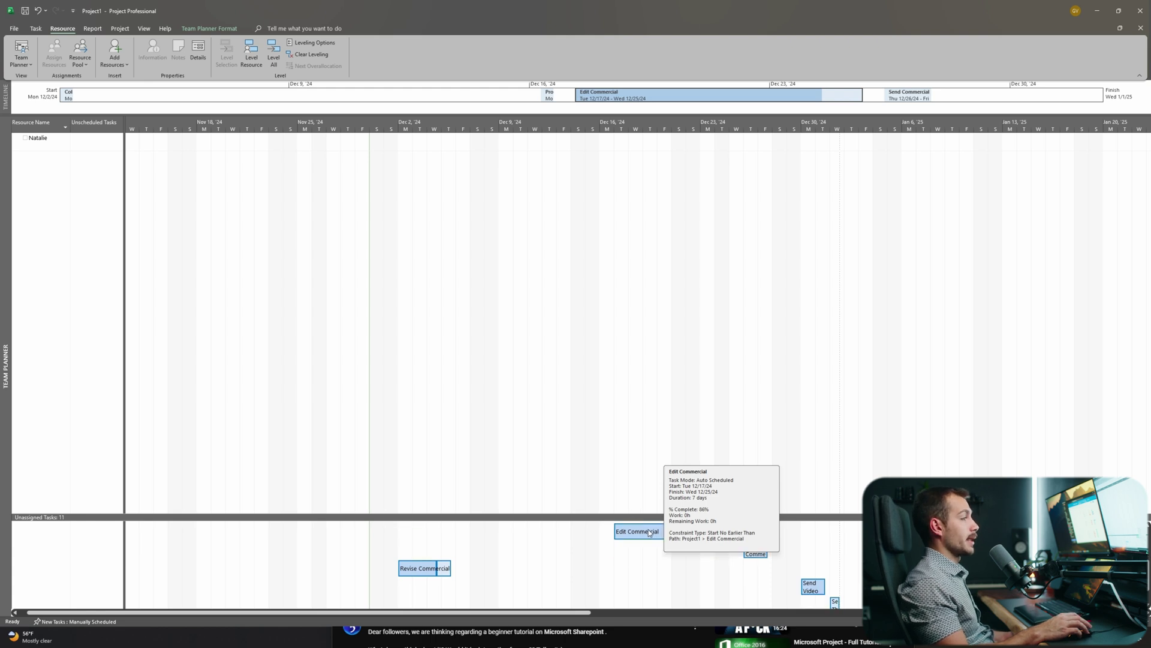
left_click_drag(649, 532, 739, 144)
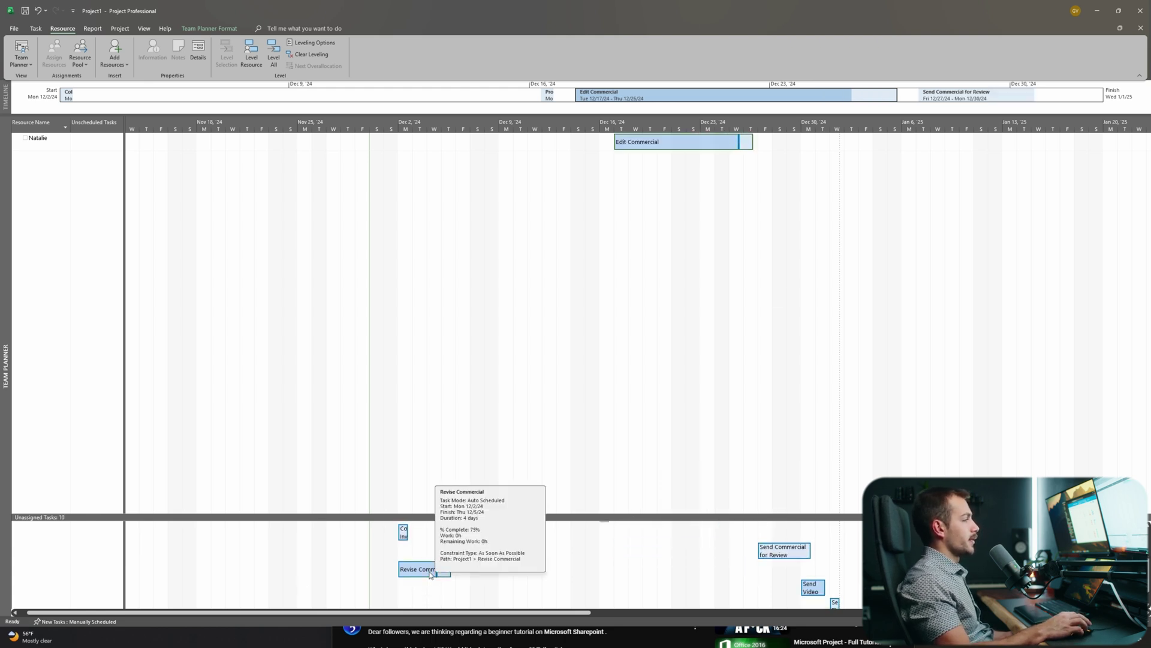
left_click_drag(443, 572, 483, 133)
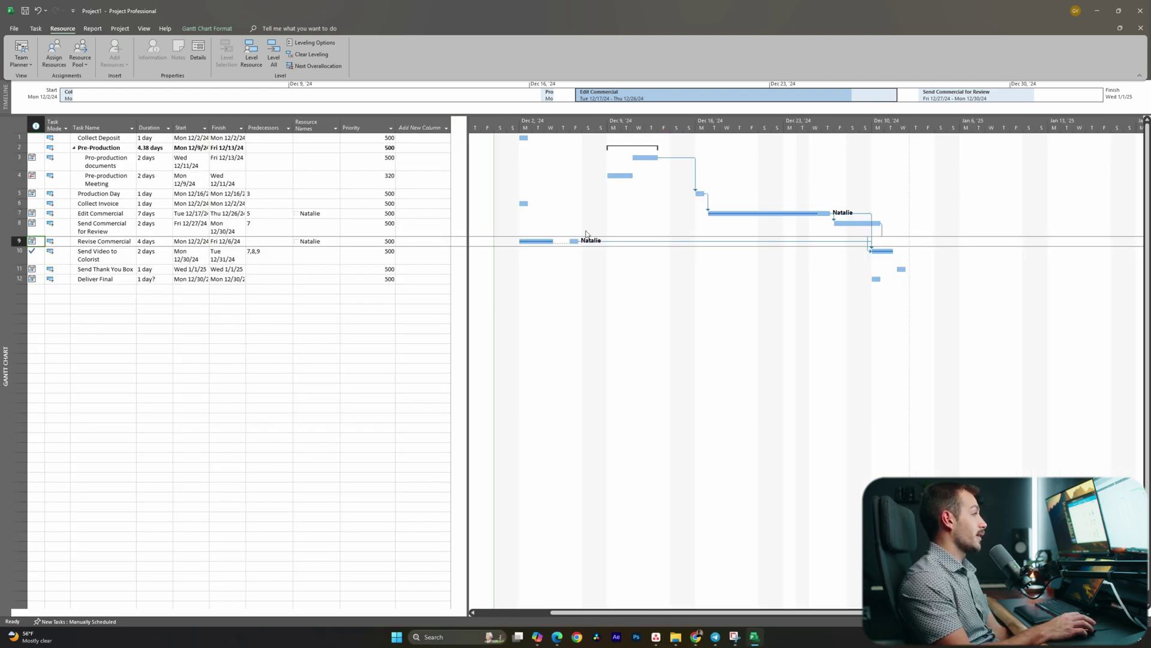
Step: Assign the editing resource to Send Video to Colorist as well
left_click(316, 309)
left_click(317, 254)
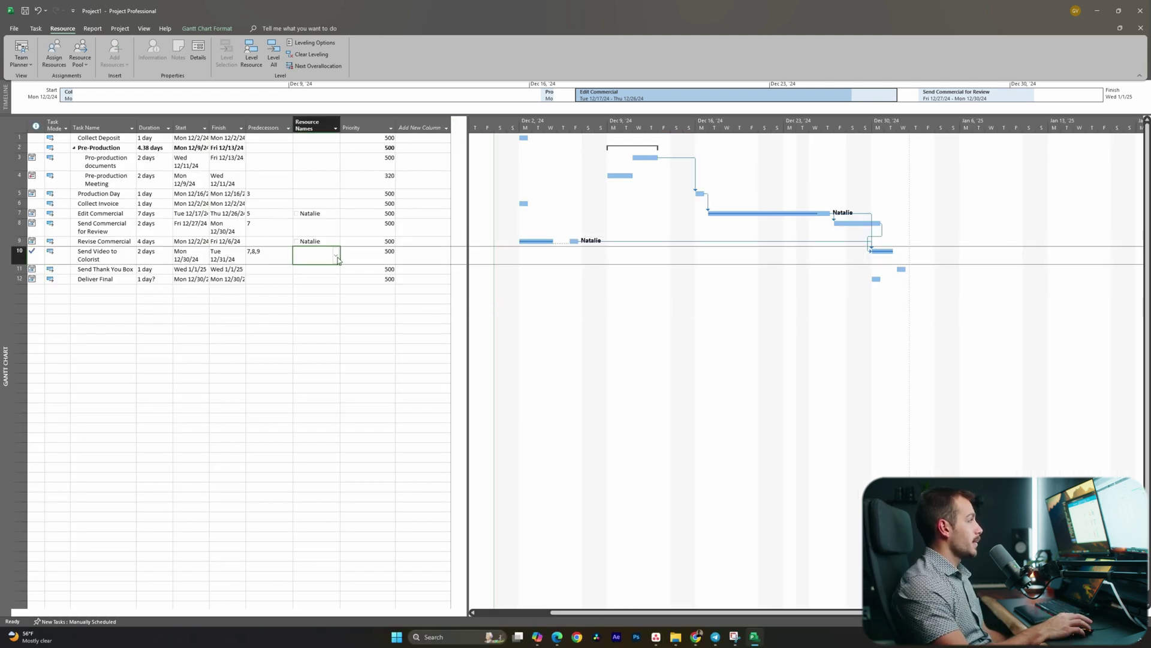
left_click(336, 257)
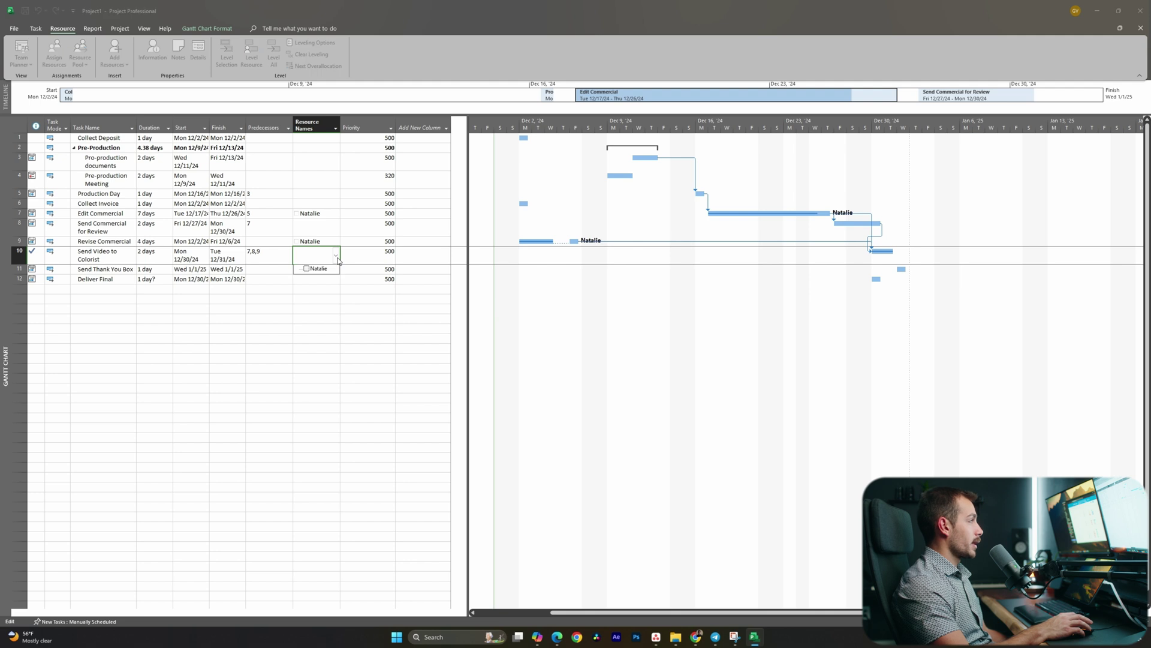
left_click(306, 268)
left_click(305, 250)
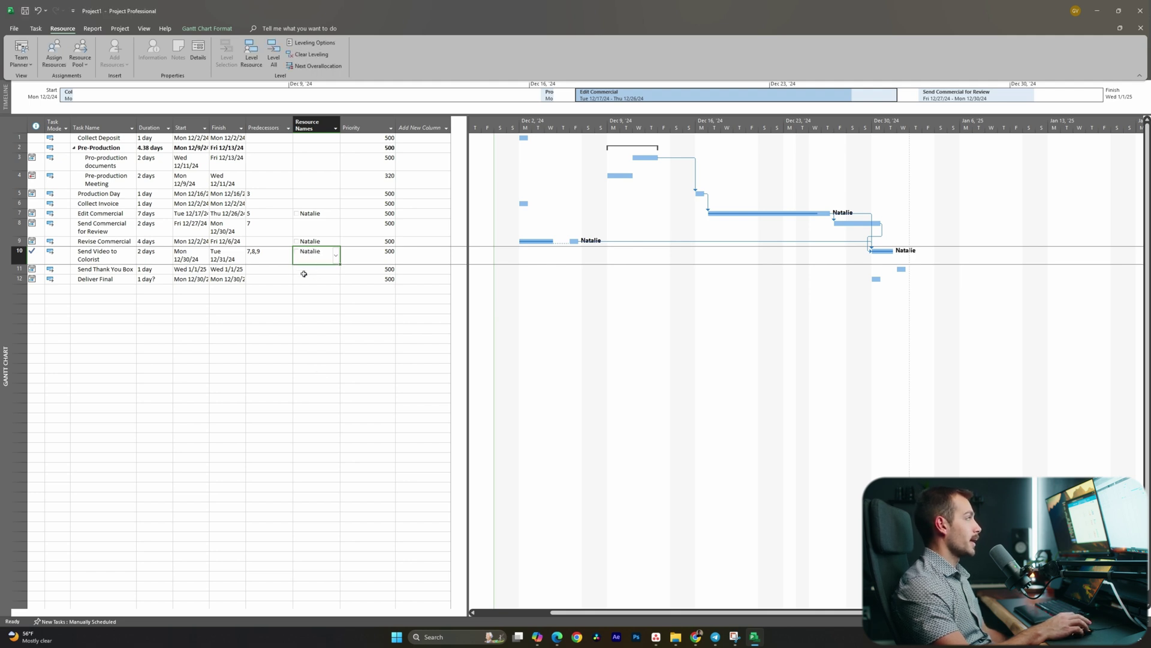
left_click(91, 29)
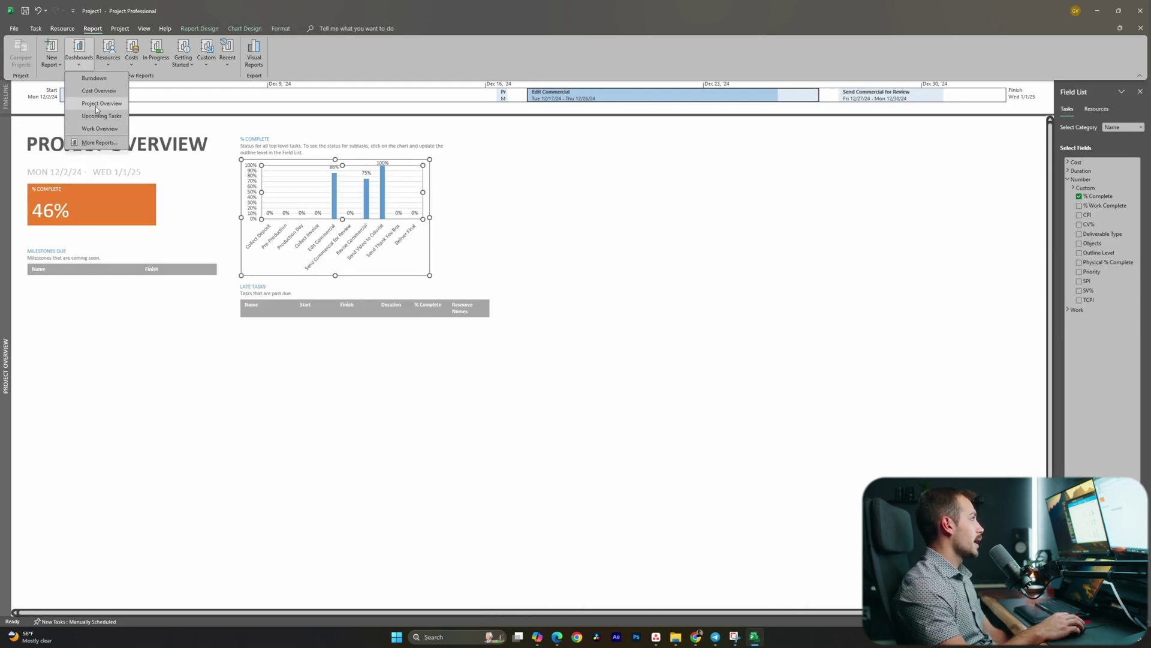
Step: View the Project Overview dashboard, then generate the Critical Tasks Status Report (Metric) visual report
left_click(96, 103)
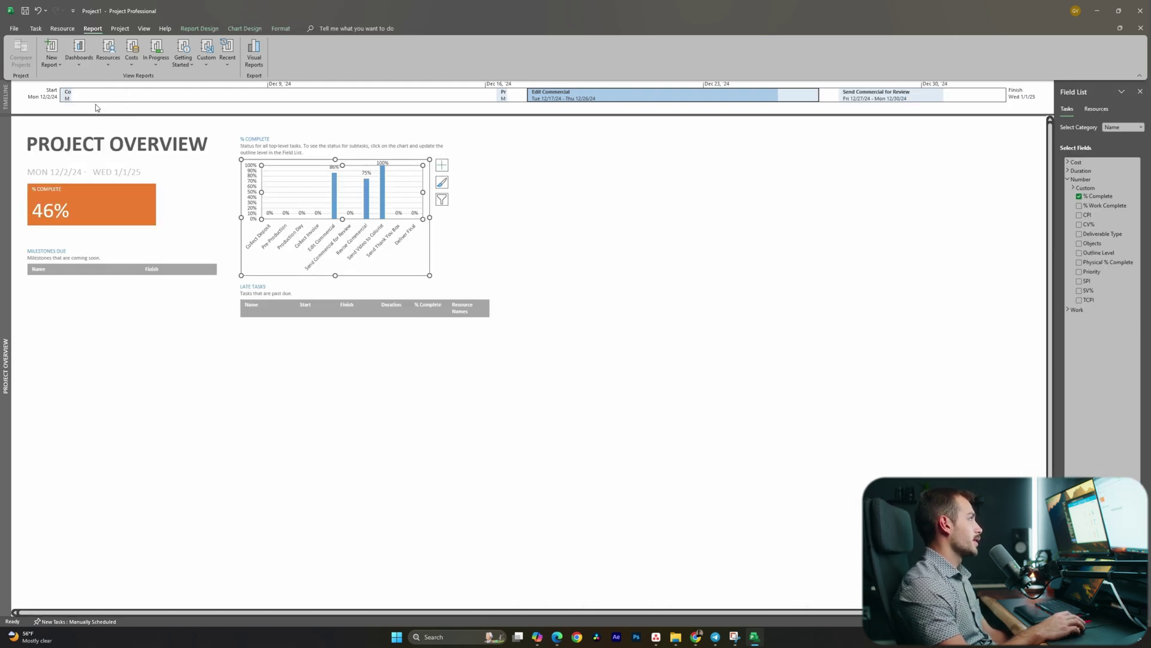
left_click(716, 198)
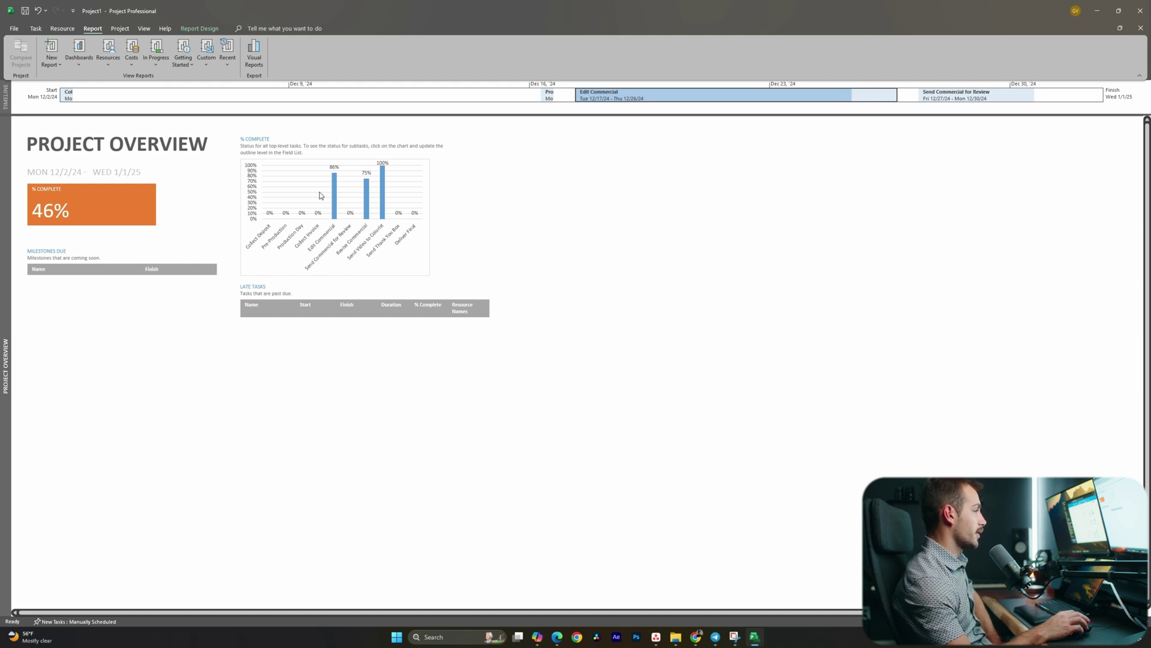
left_click(254, 54)
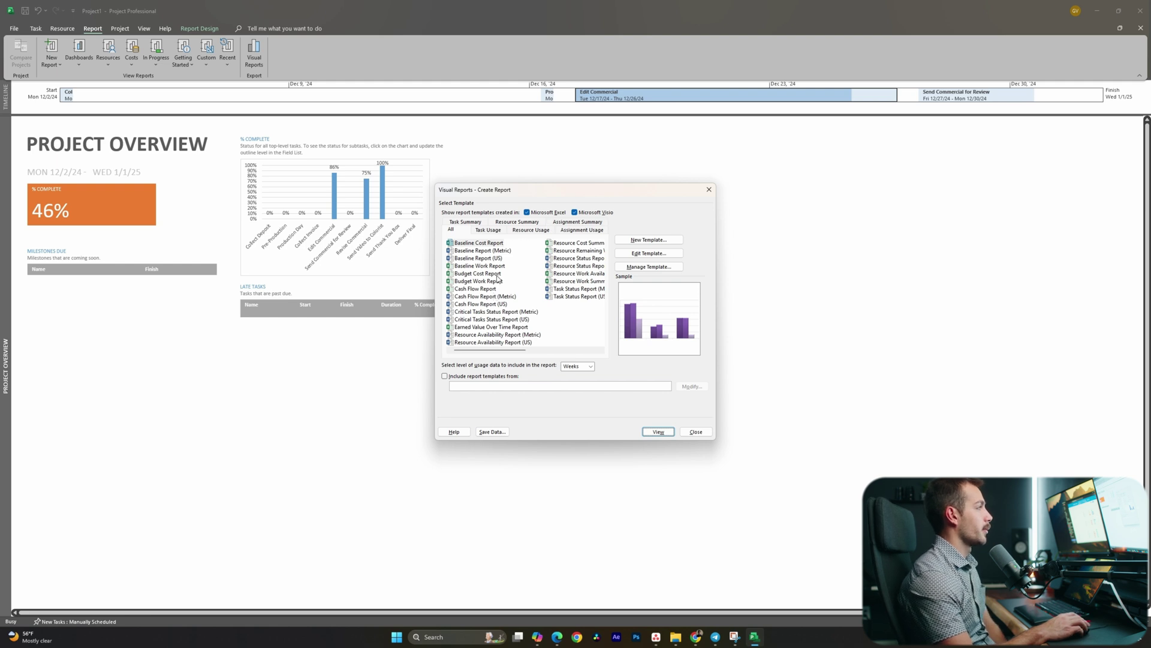
left_click(578, 243)
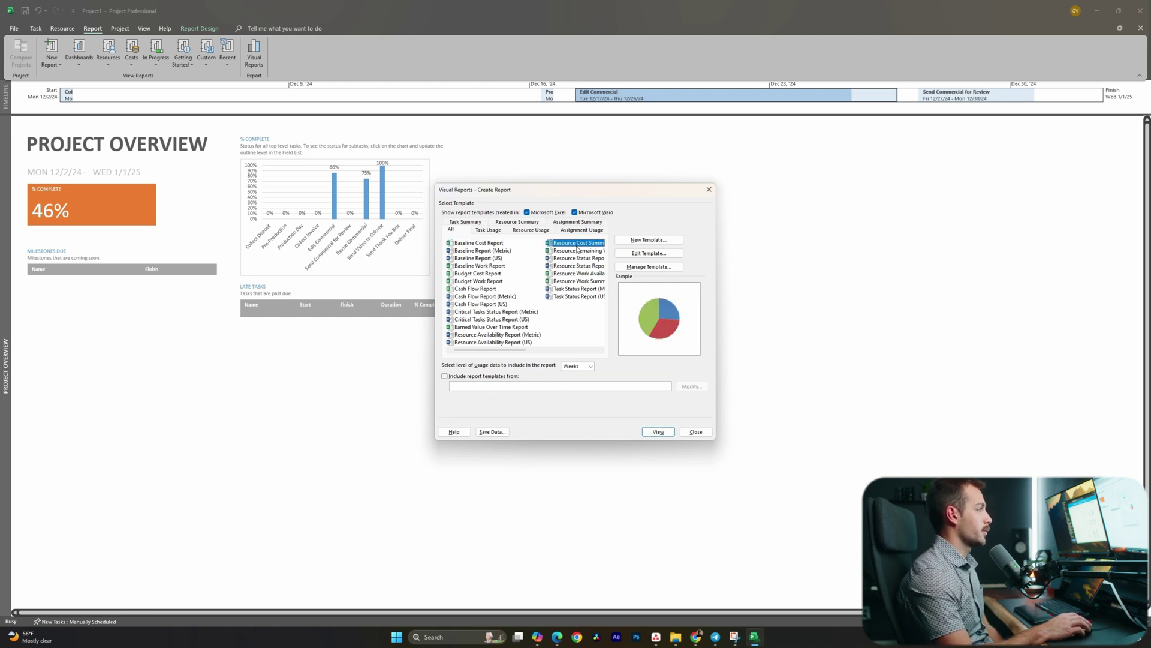
left_click(659, 431)
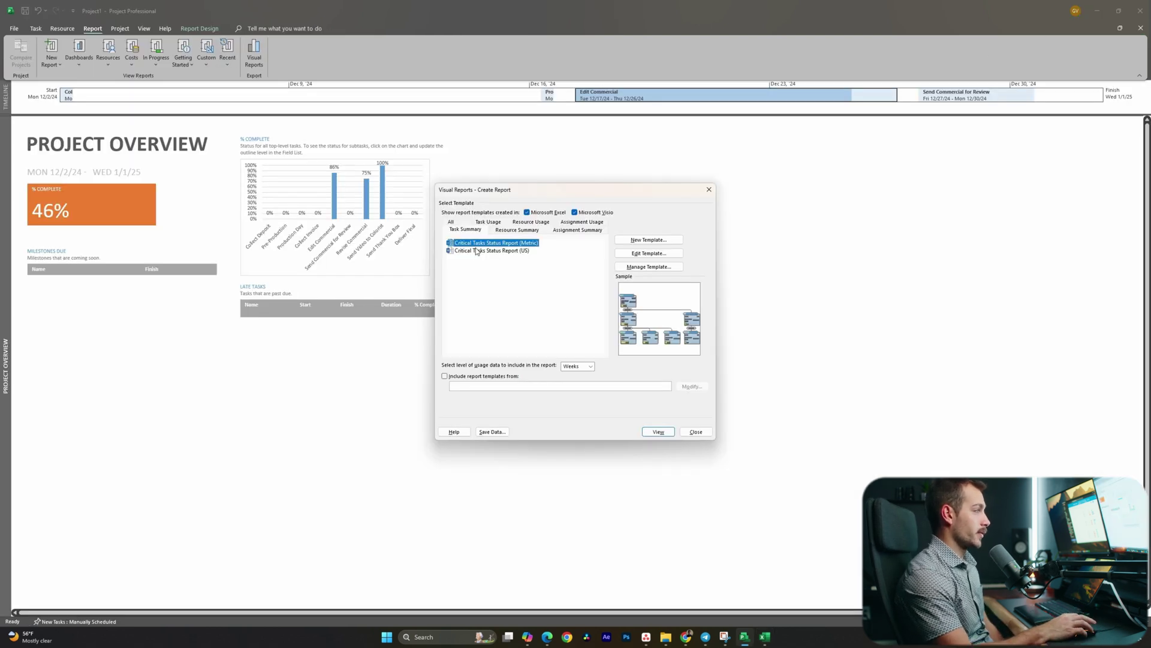
left_click(659, 430)
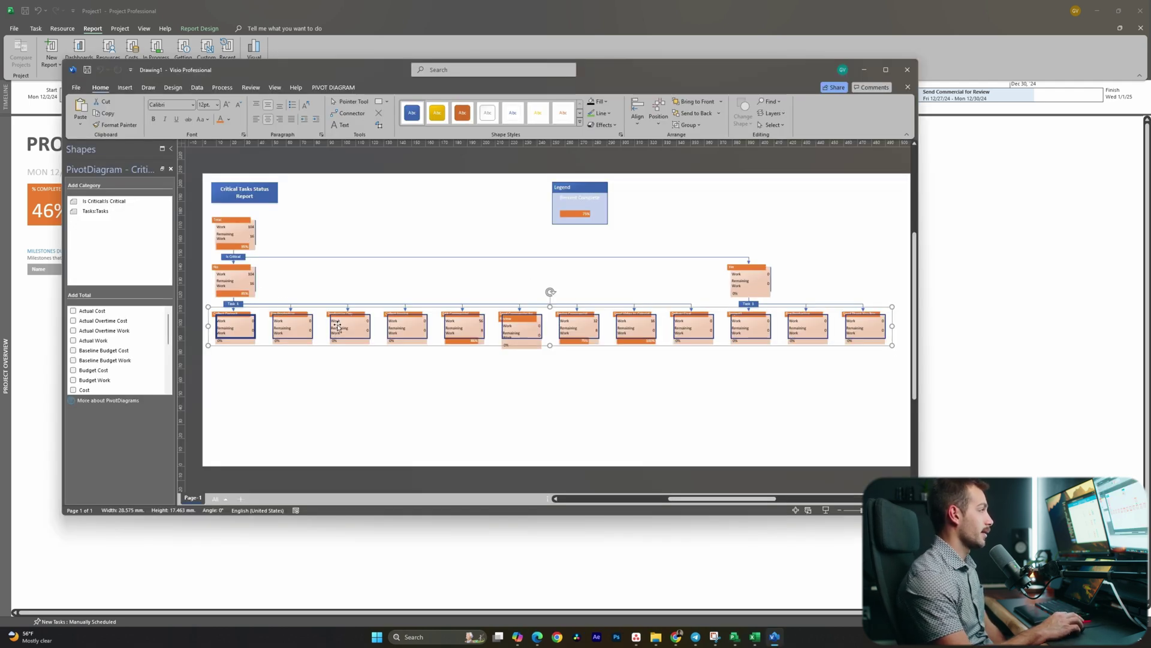
Step: Close the Visio pivot diagram window
left_click(907, 75)
Step: Save the project as Project1.mpp in the Documents folder
left_click(14, 28)
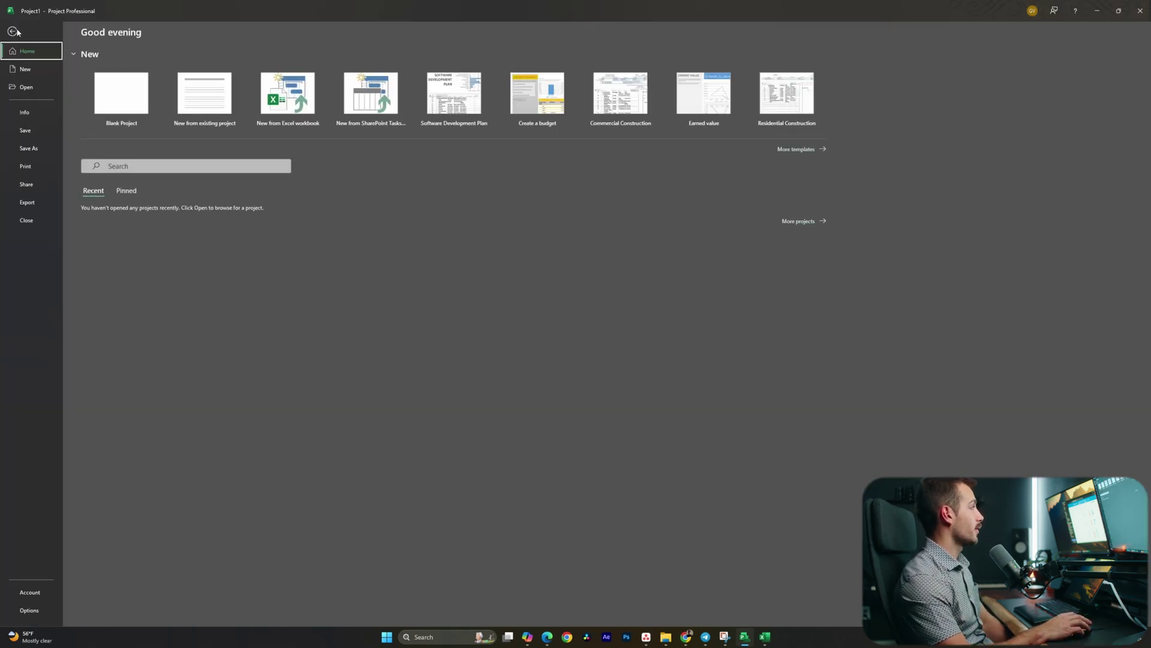
left_click(30, 149)
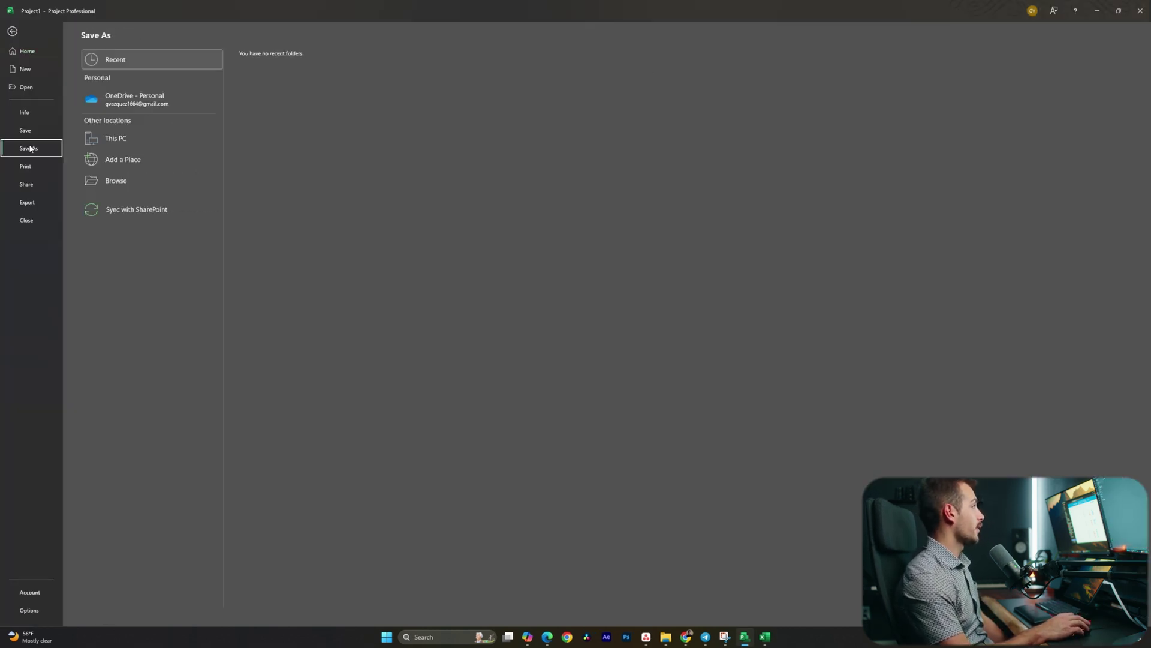
left_click(116, 139)
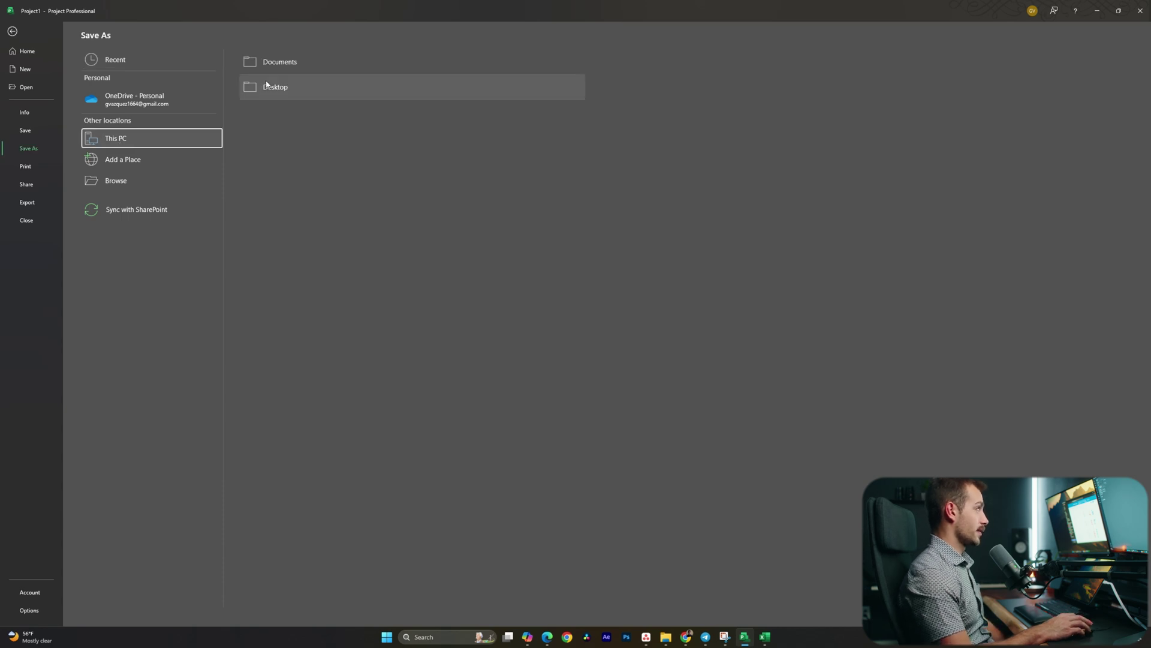
left_click(272, 88)
scroll(40, 191, "down", 3)
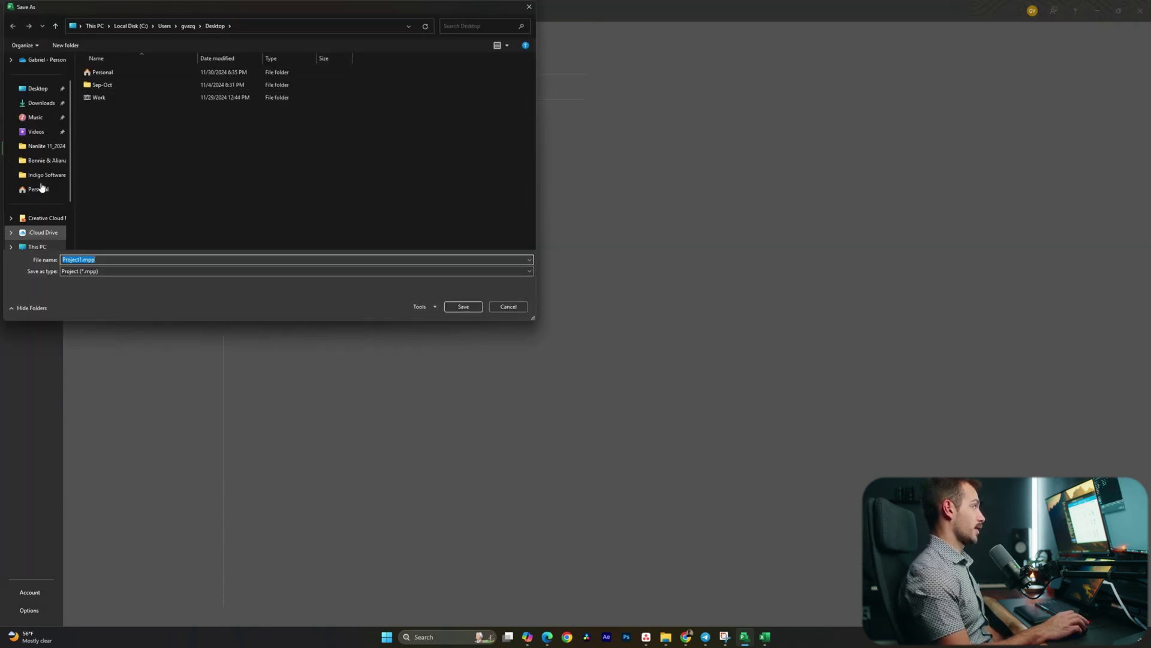
scroll(42, 190, "up", 3)
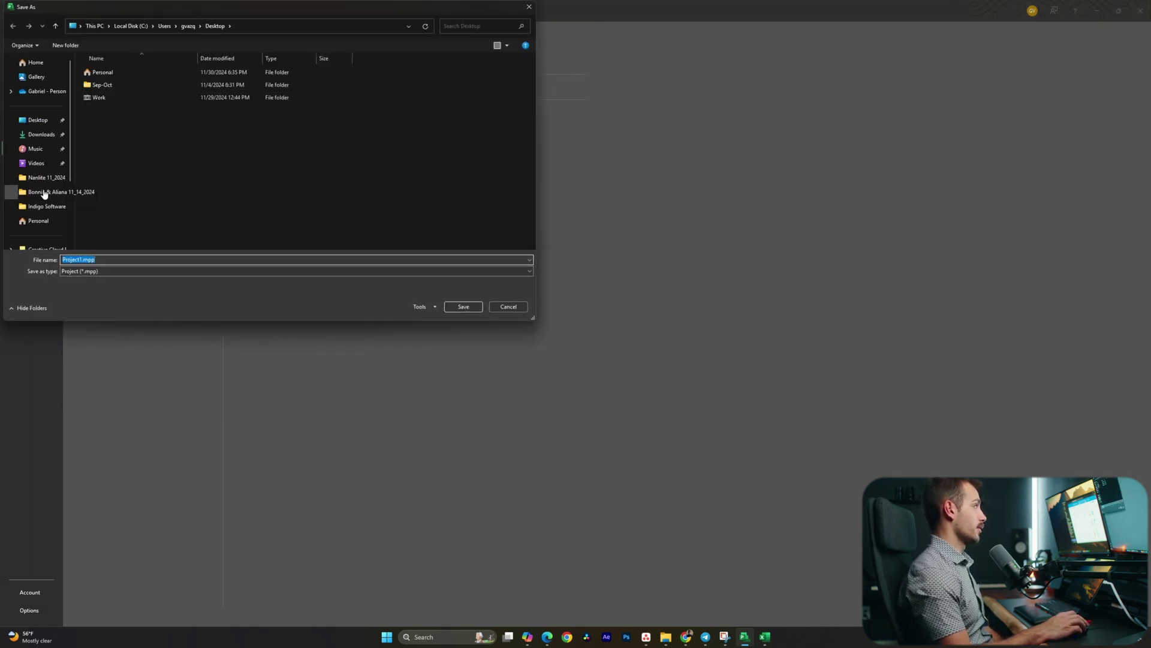
left_click(41, 127)
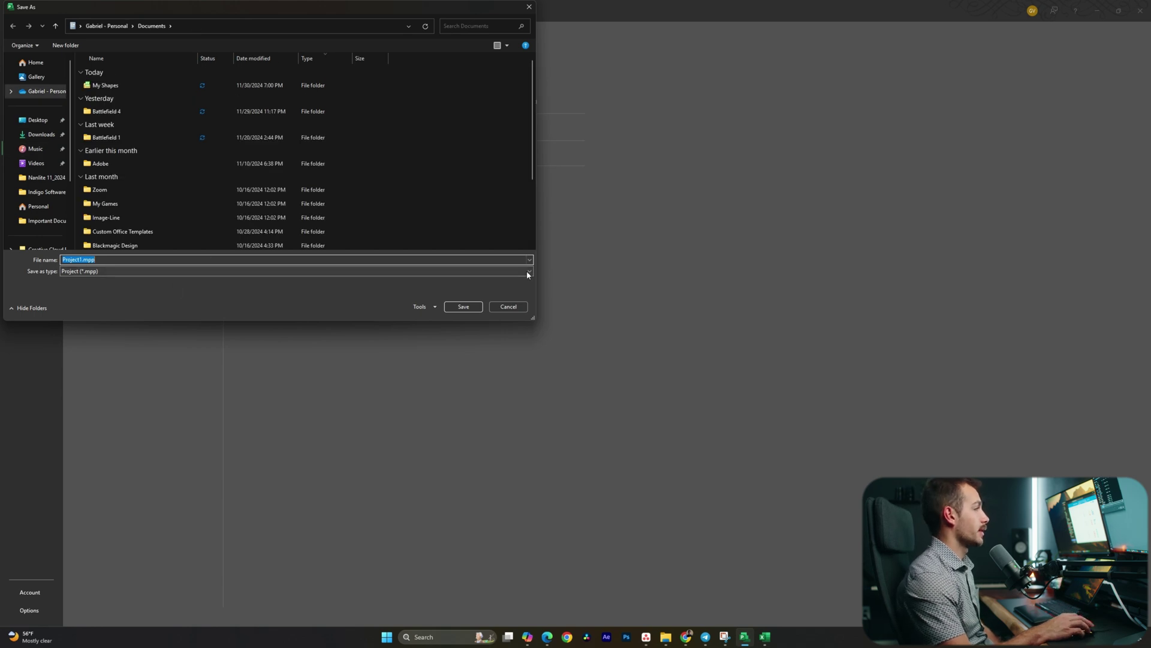
left_click(210, 271)
left_click(505, 274)
left_click(464, 306)
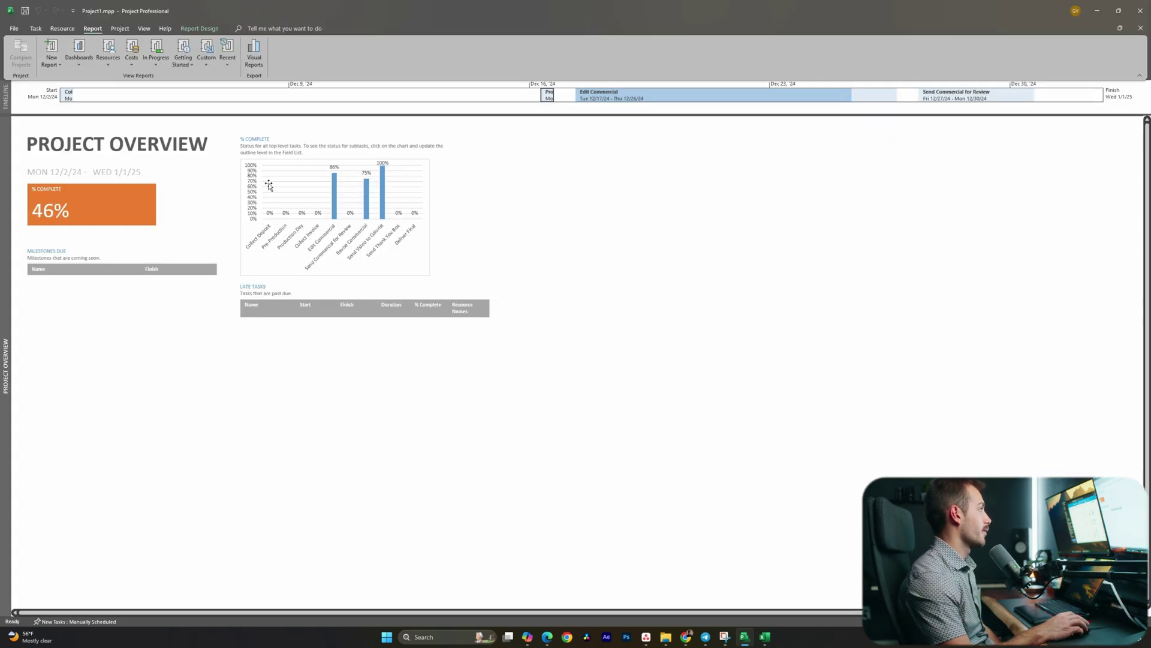
Step: Close Microsoft Project, leaving the Windows desktop showing
left_click(1140, 9)
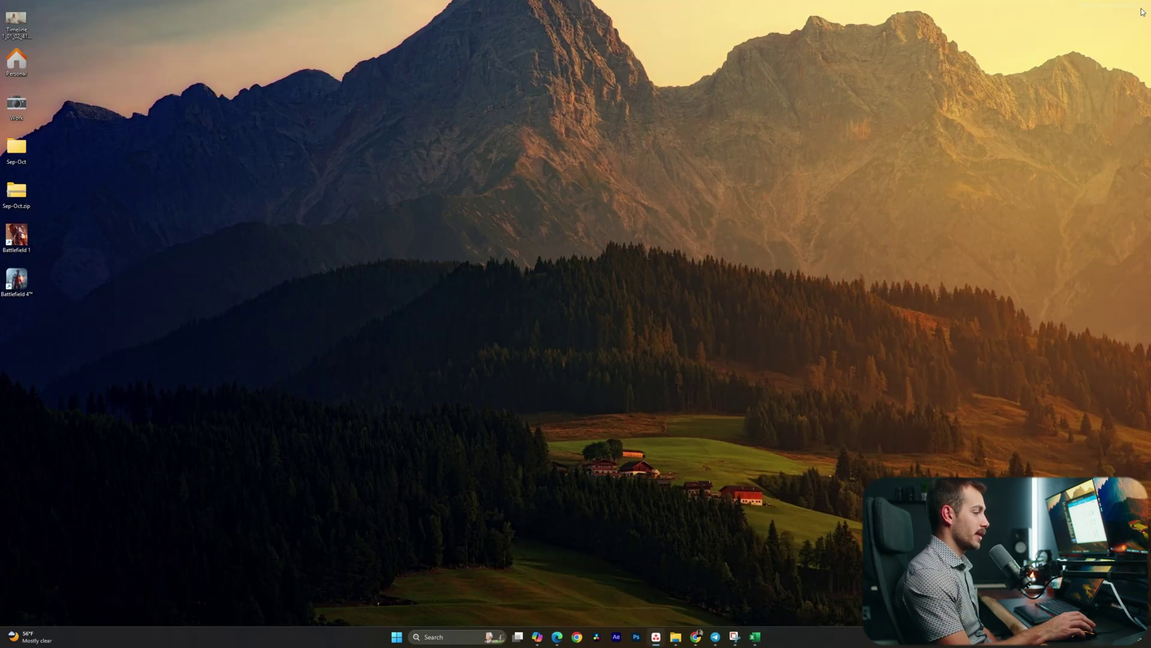